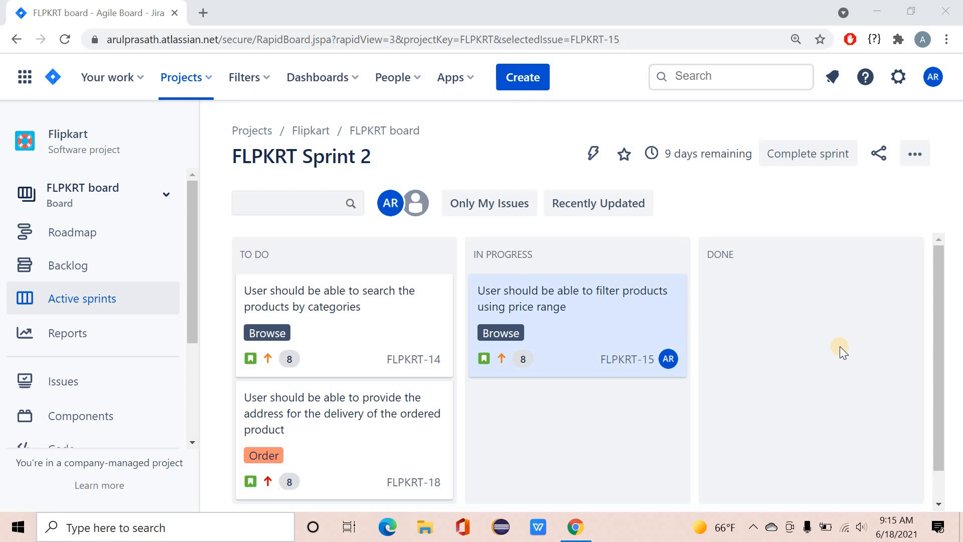
Review the details of the In Progress story FLPKRT-15 about filtering products using price range, then return to the sprint board
scroll(840, 346, down, 1)
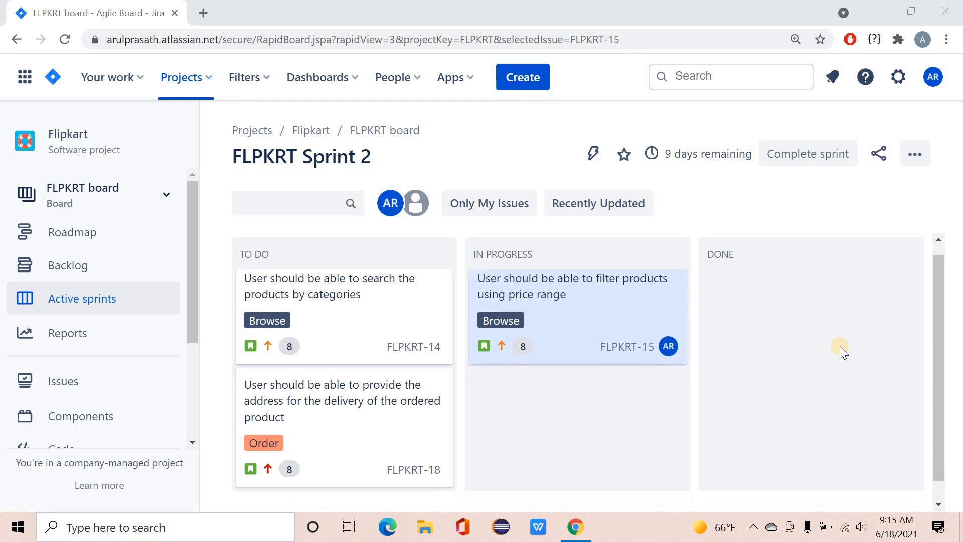
scroll(840, 346, up, 1)
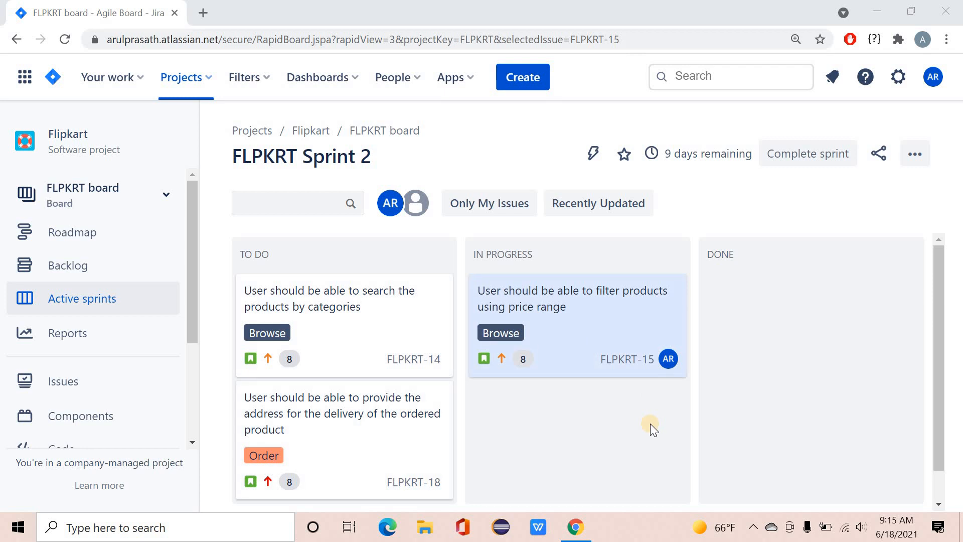
click(555, 332)
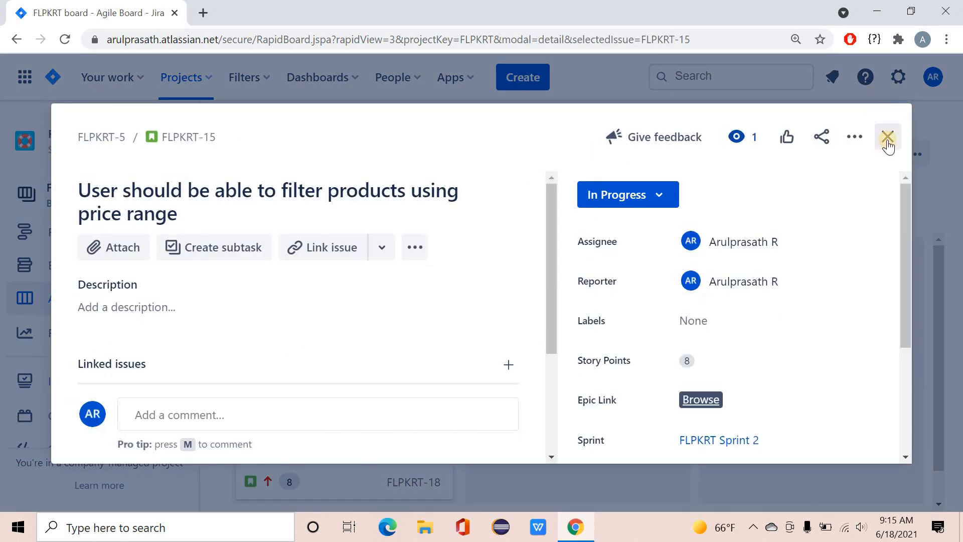
click(888, 137)
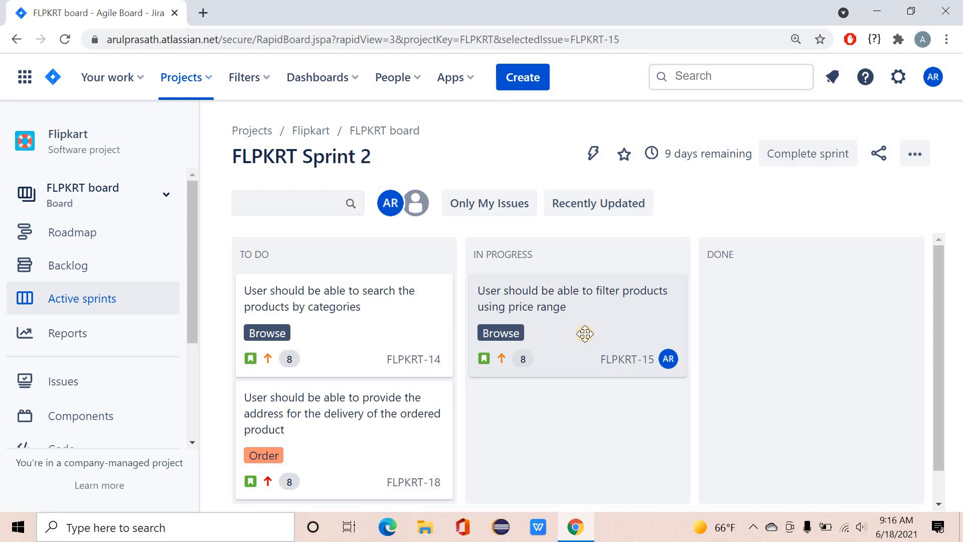
scroll(603, 413, down, 1)
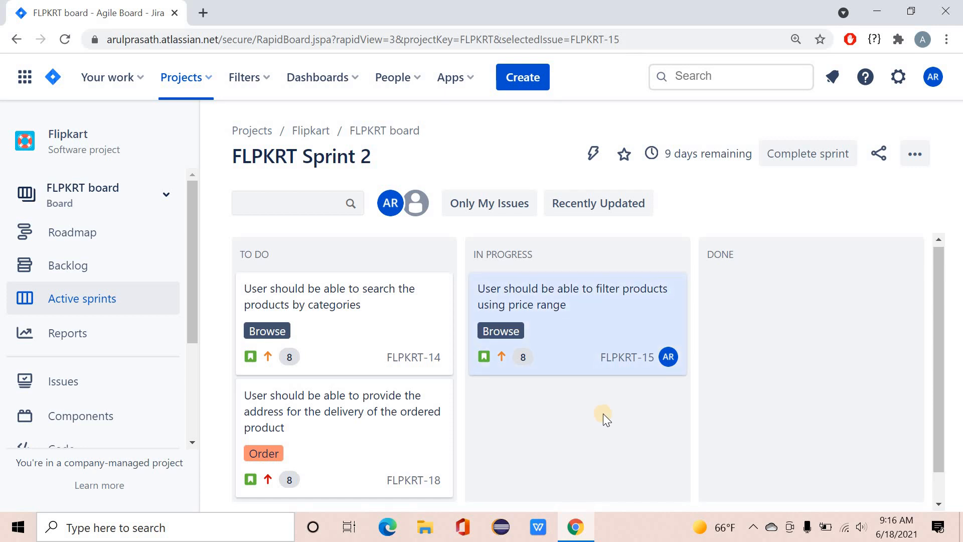
scroll(603, 414, up, 1)
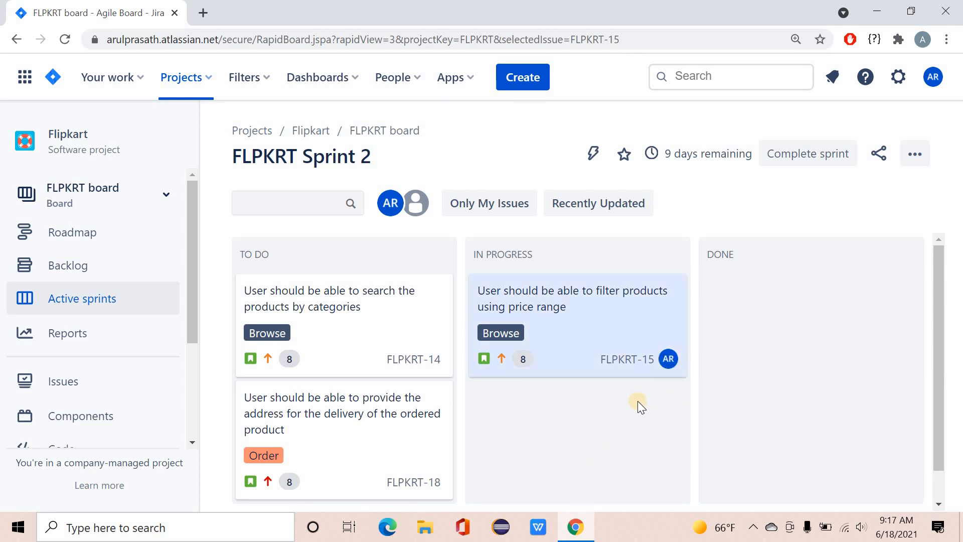
click(573, 318)
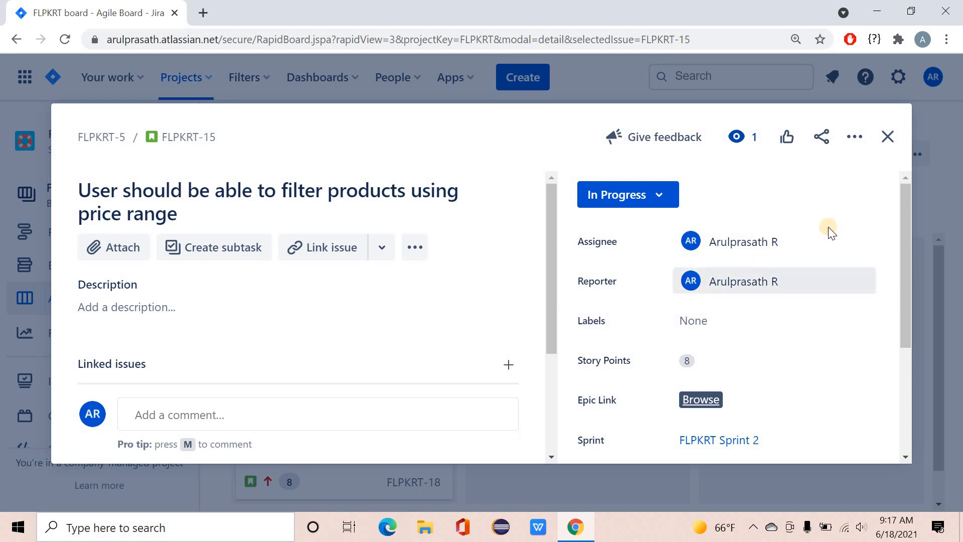
click(888, 138)
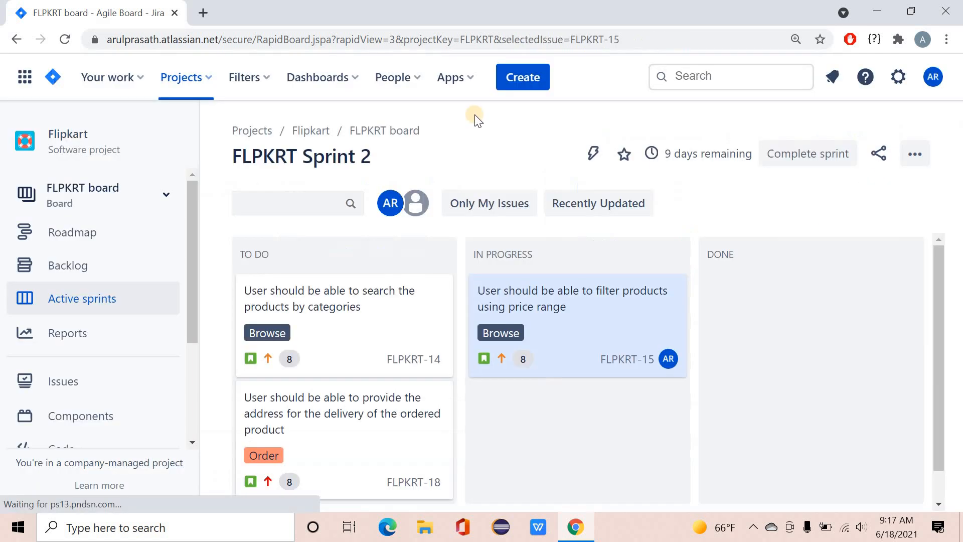
Start a new issue in the Flipkart project, keeping Bug as the issue type
click(533, 81)
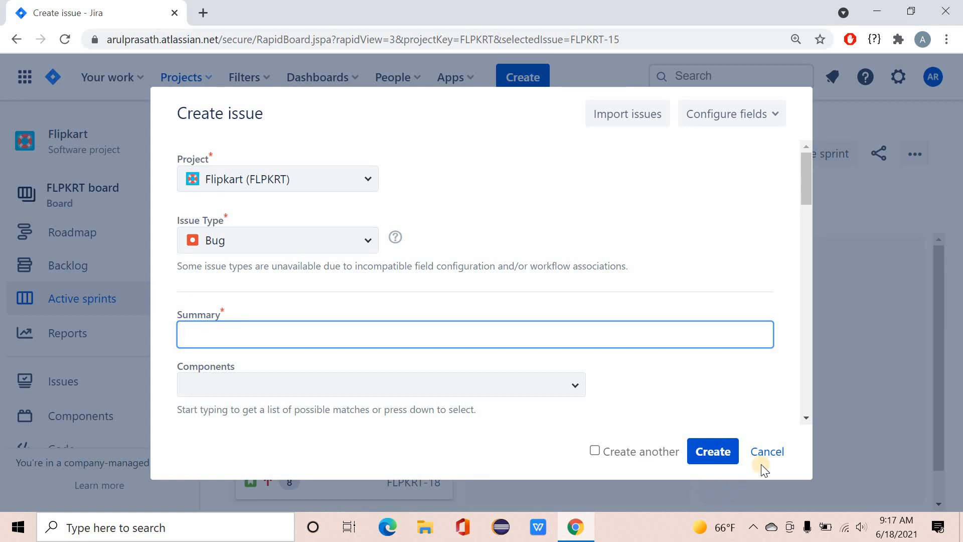
key(Escape)
click(522, 86)
click(366, 243)
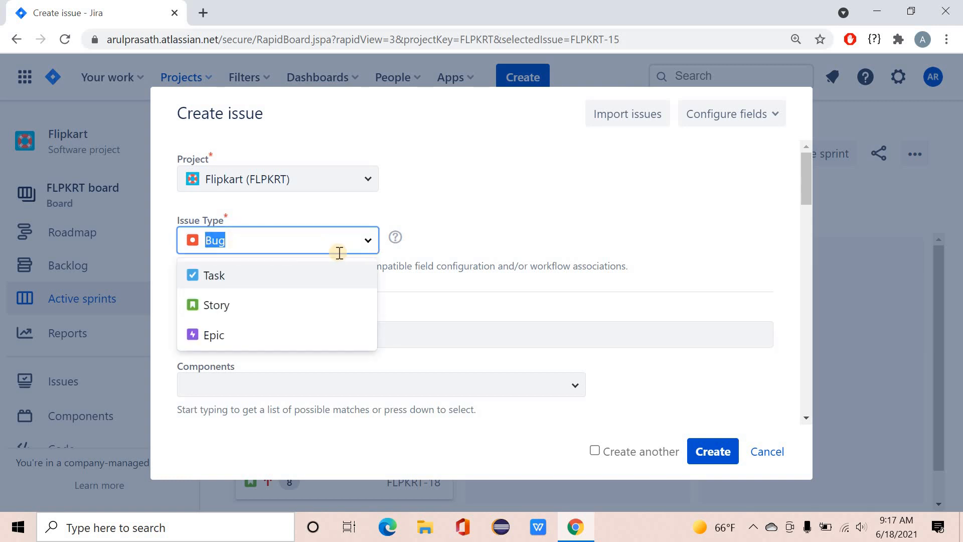
click(479, 220)
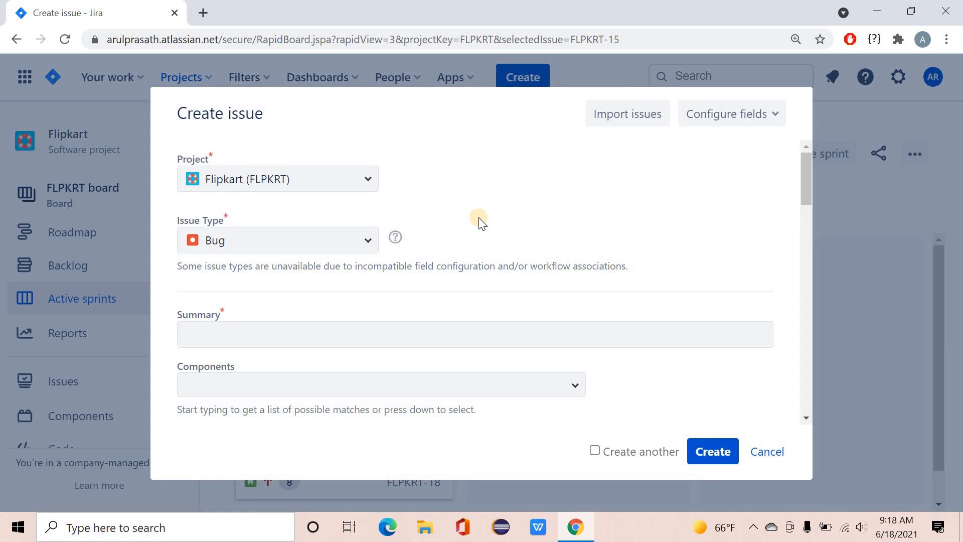
Enter the summary "Price filter is not filtering the given price range instead it gives the results which is exceeding the applied price range"
click(441, 331)
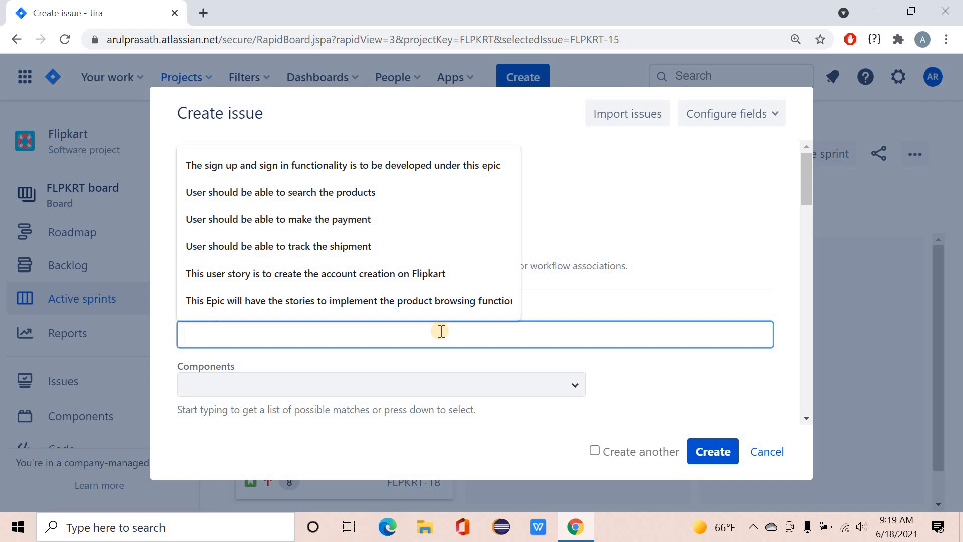
text(Price fiot)
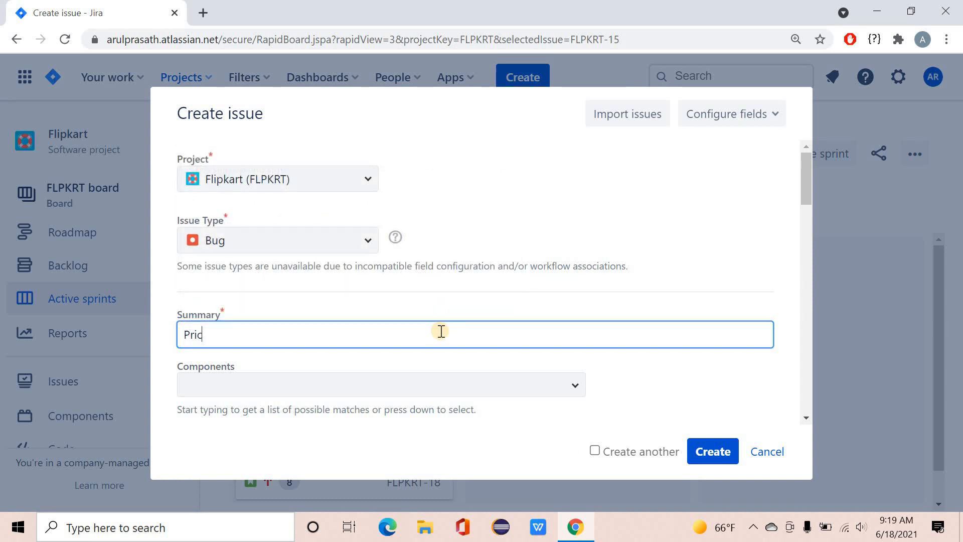
key(BackSpace)
key(BackSpace)
text(lter isnot)
key(BackSpace)
key(BackSpace)
key(BackSpace)
text(not filtering the given )
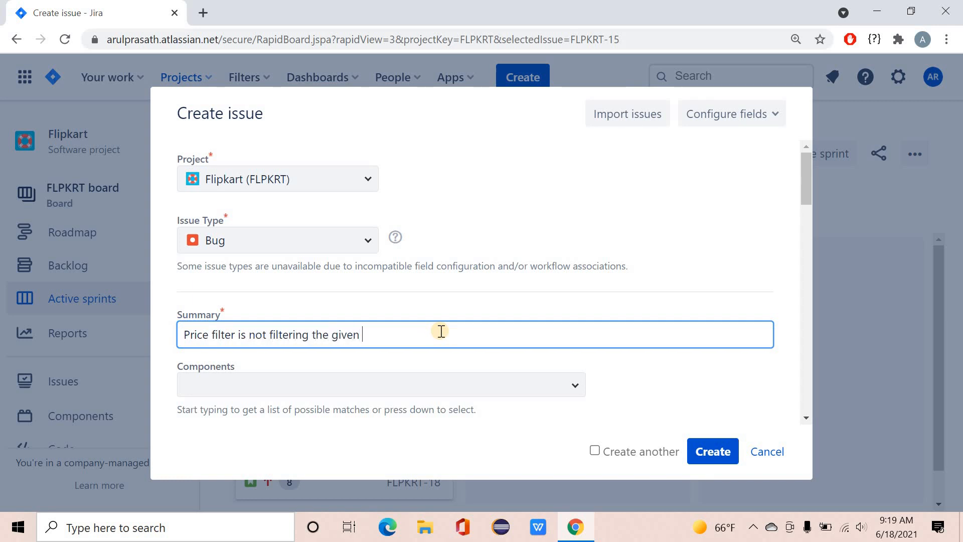
text(price range instea)
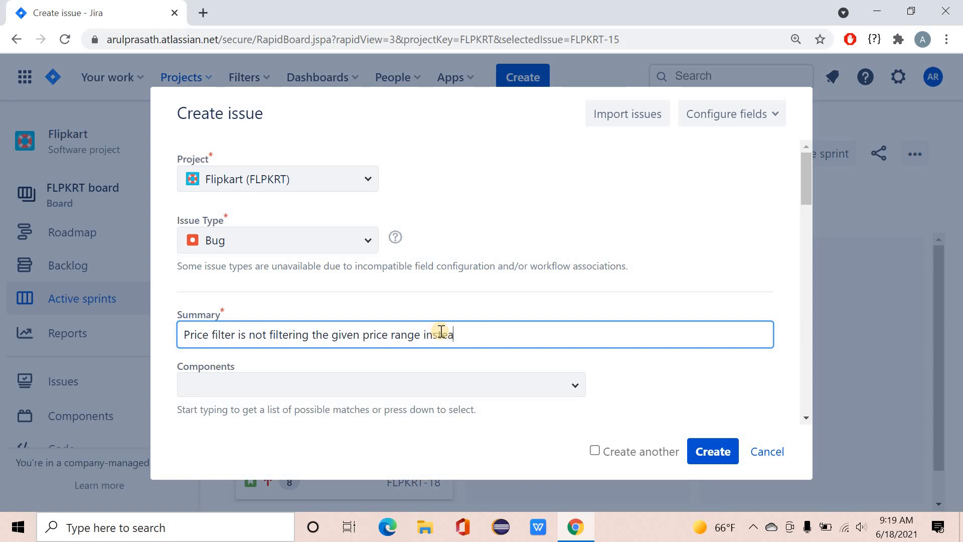
text(d it gives the results whic)
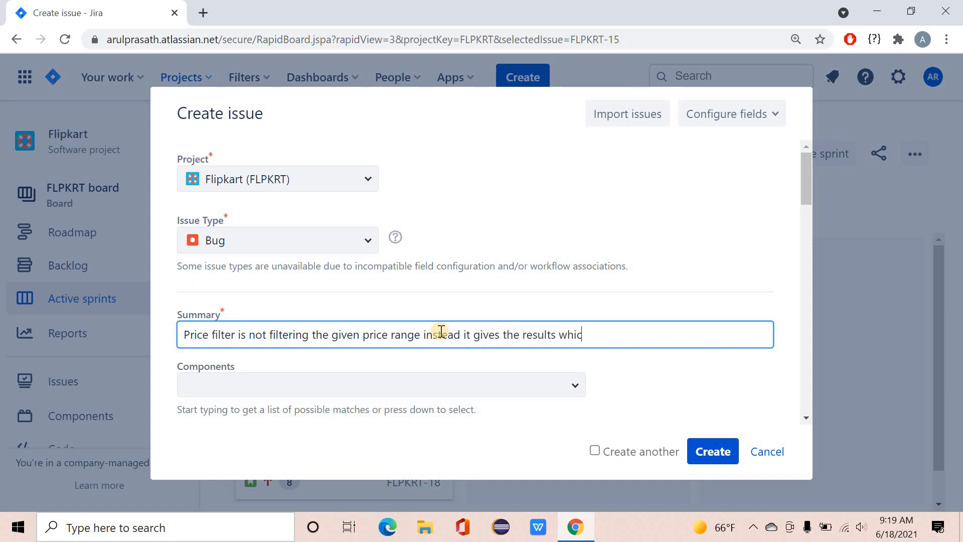
text(h is exceding the)
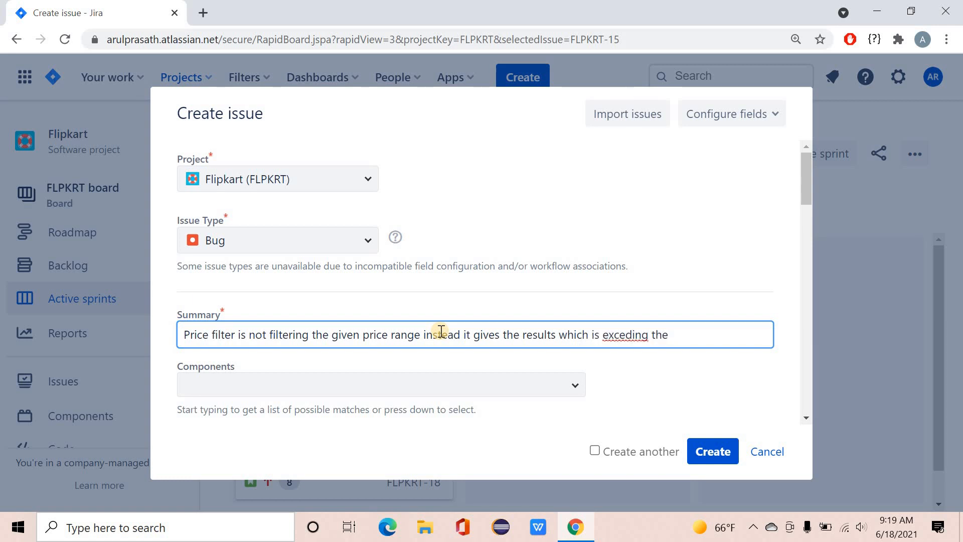
key(Left)
key(Left)
text(e)
click(695, 338)
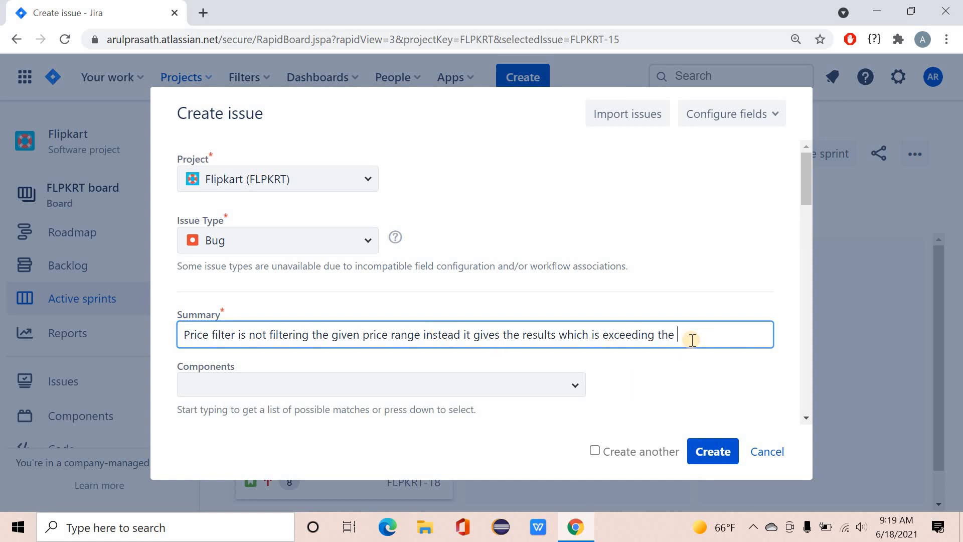
text(applied price range)
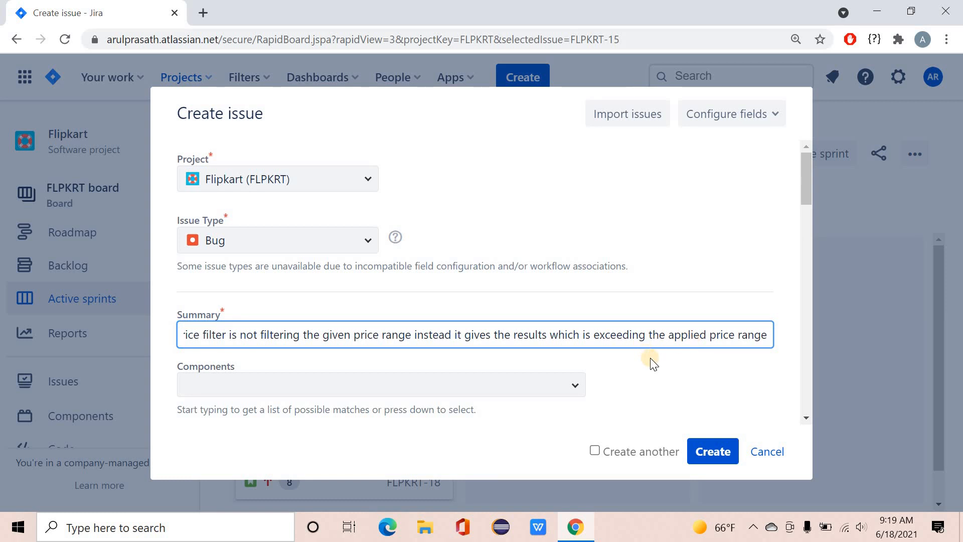
Assign the Dev Team component to the new bug
scroll(653, 362, down, 1)
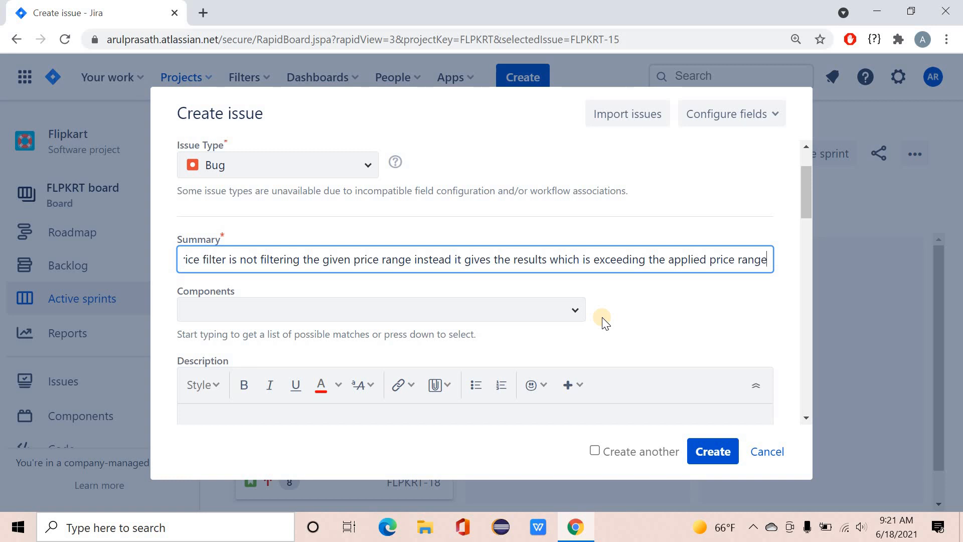
click(572, 312)
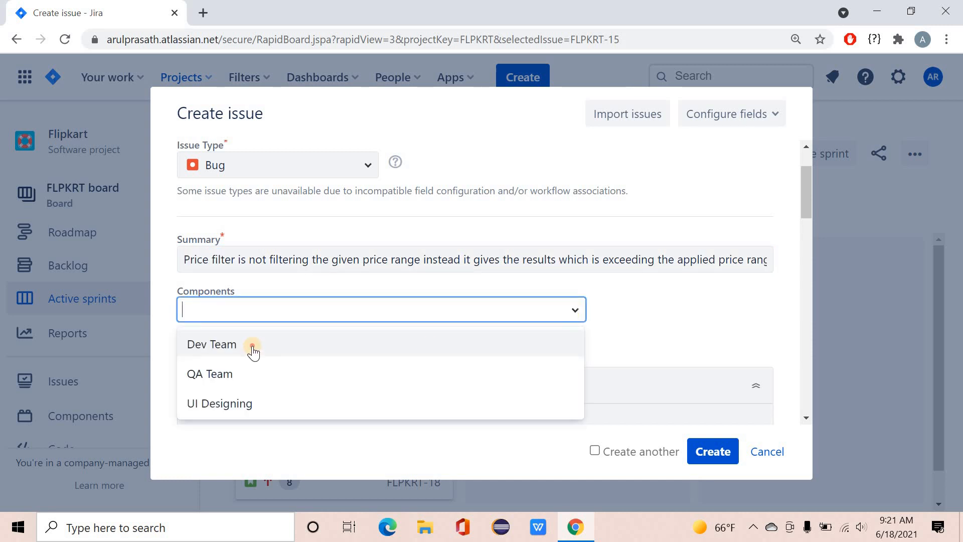
click(477, 333)
click(646, 320)
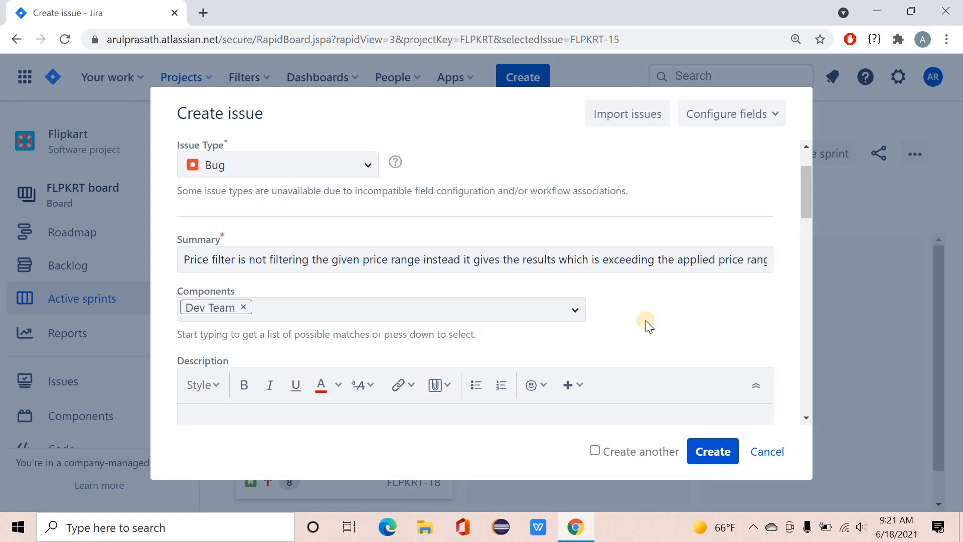
Begin the bug's description with the heading "What is the issue:" and the line "Price filter is not working" beneath it
scroll(652, 305, down, 2)
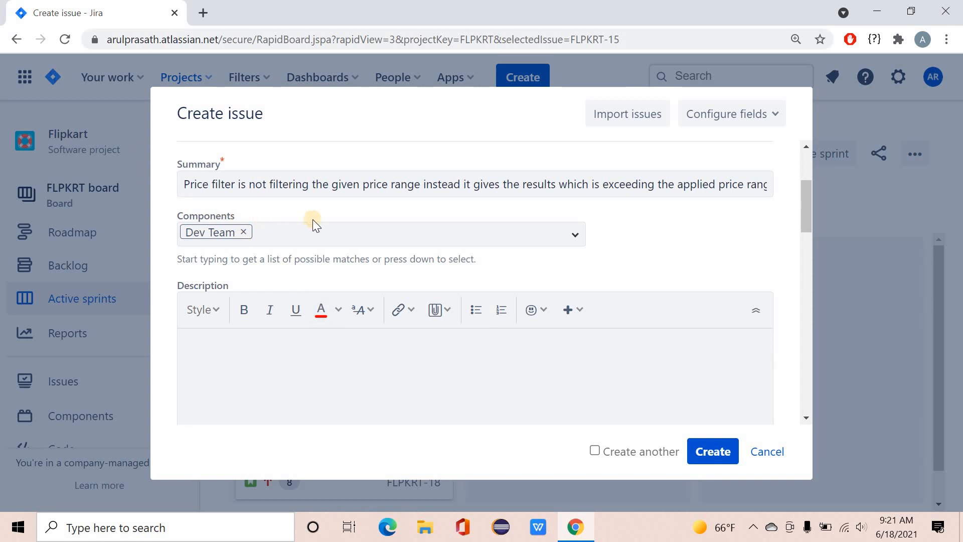
click(279, 358)
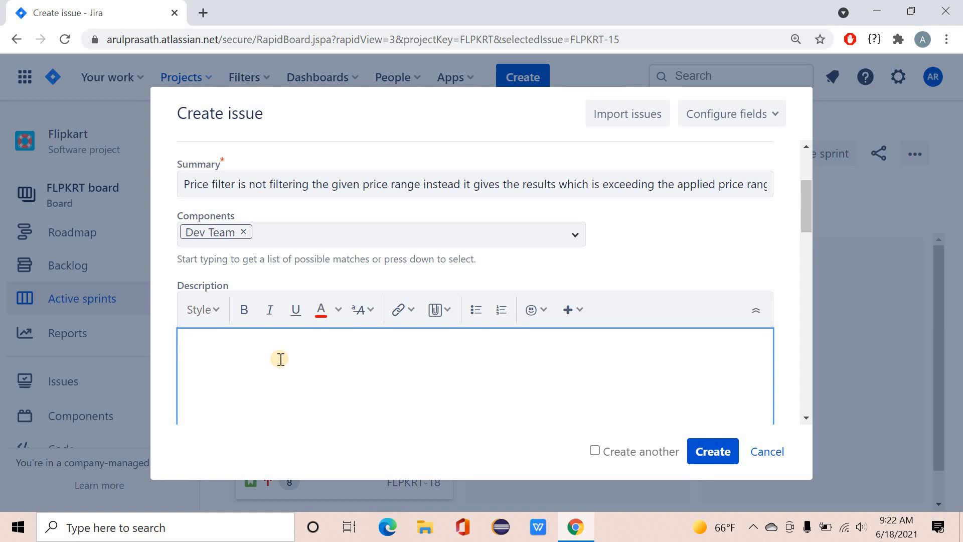
click(236, 355)
text(What is the issue:)
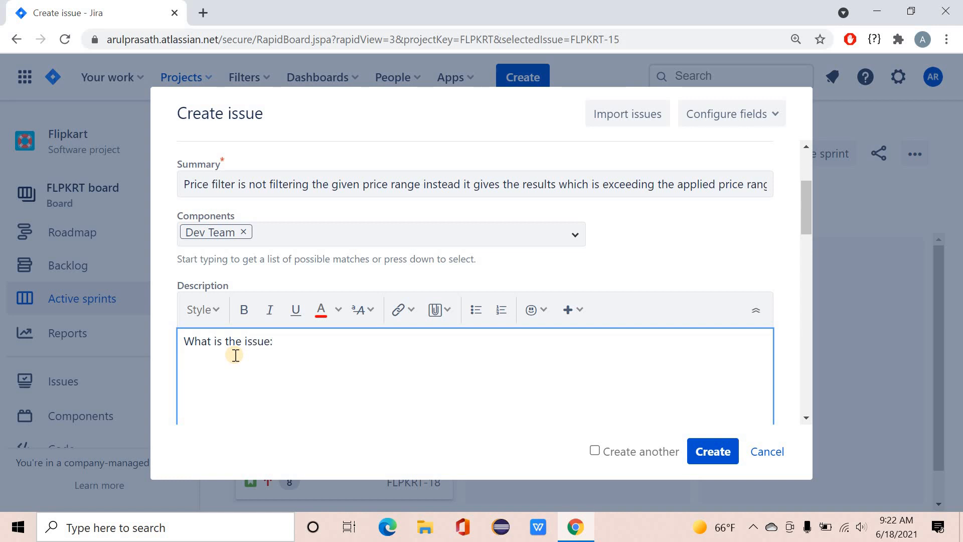
text(Price filter is not working)
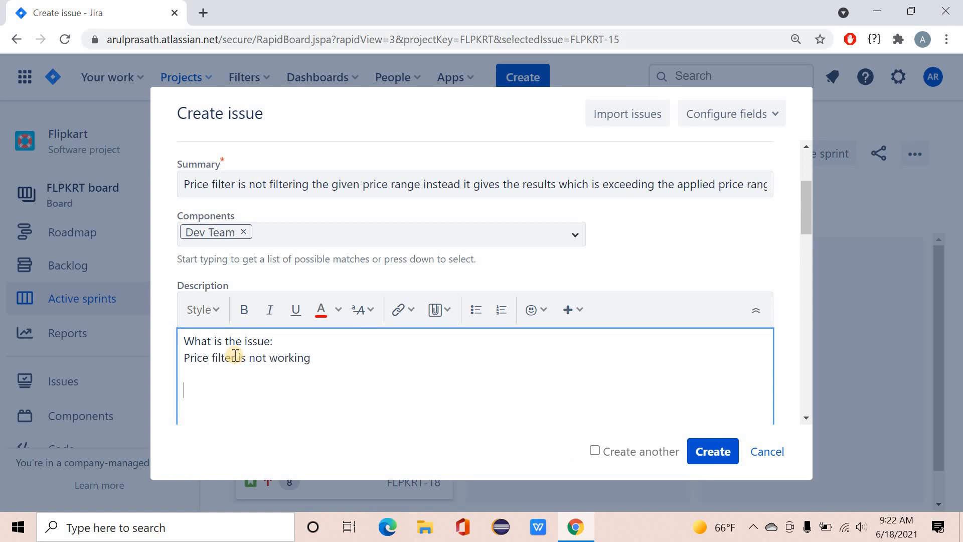
Add a "What is expected:" section to the description, stating "Products should be displayed as per the price range applied"
text(What is expect)
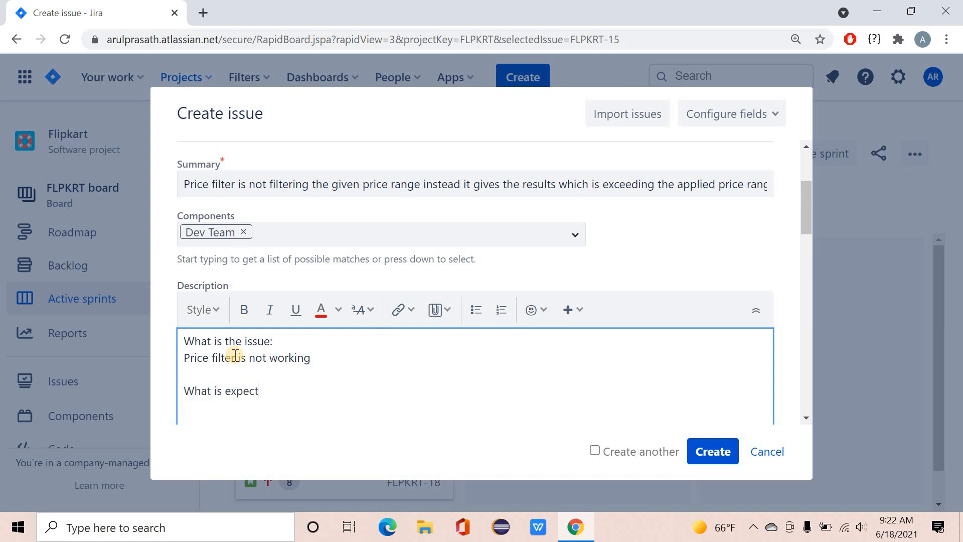
text(ed:)
key(Return)
text(Price fil)
key(BackSpace)
key(BackSpace)
key(BackSpace)
key(BackSpace)
key(BackSpace)
key(BackSpace)
key(BackSpace)
text(oducts should b)
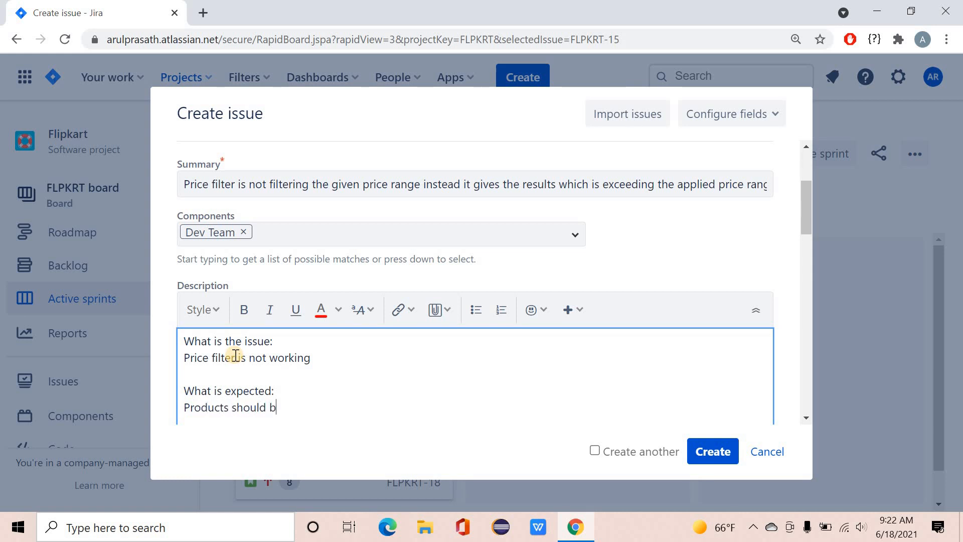
text(e displayed as pe)
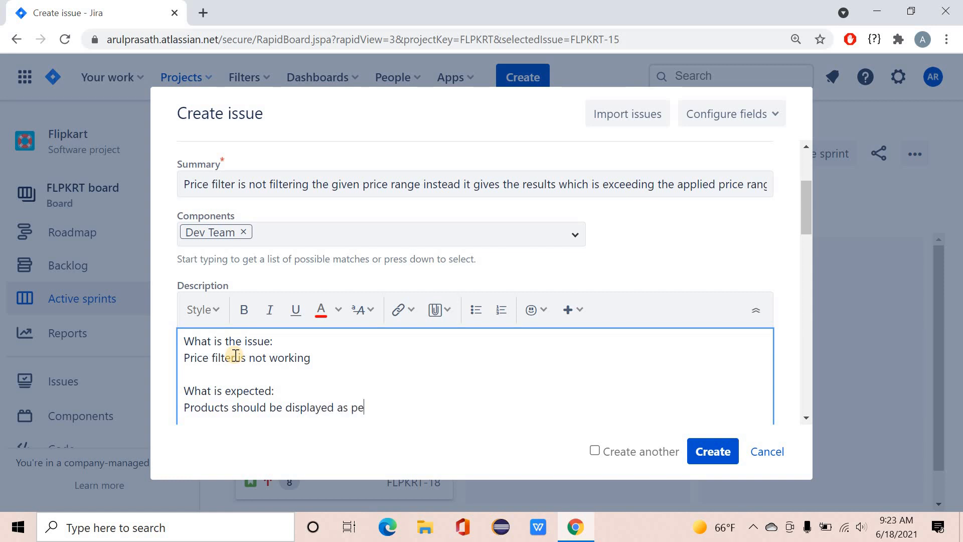
text(r the price range applied)
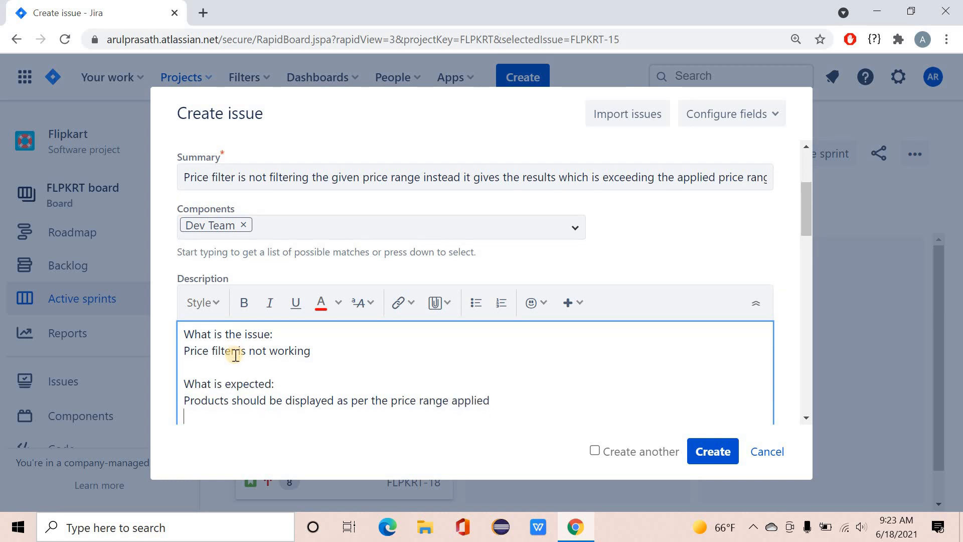
Add a new section to the description with the heading "What is happening or what is the actual result?"
key(Return)
key(Return)
text(Waht)
key(BackSpace)
key(BackSpace)
key(BackSpace)
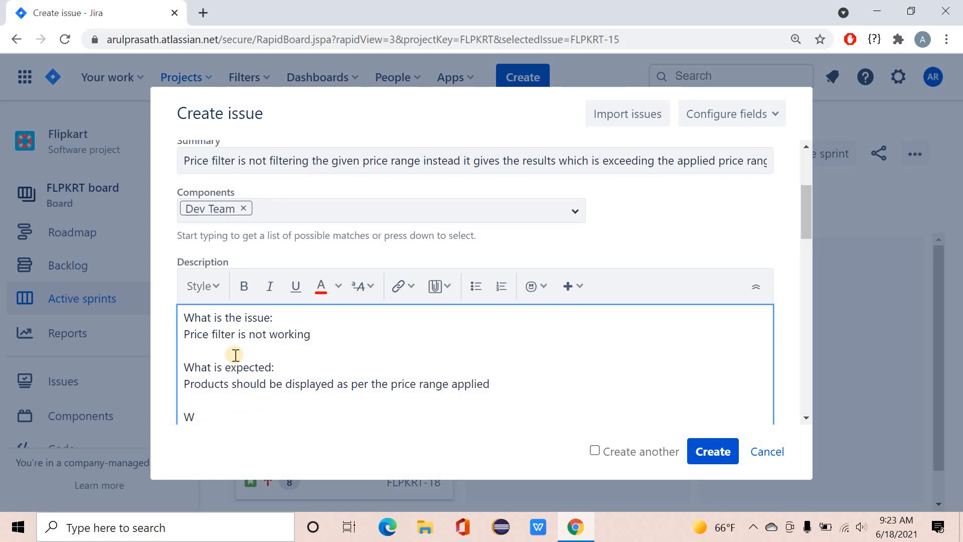
text(hat is happening)
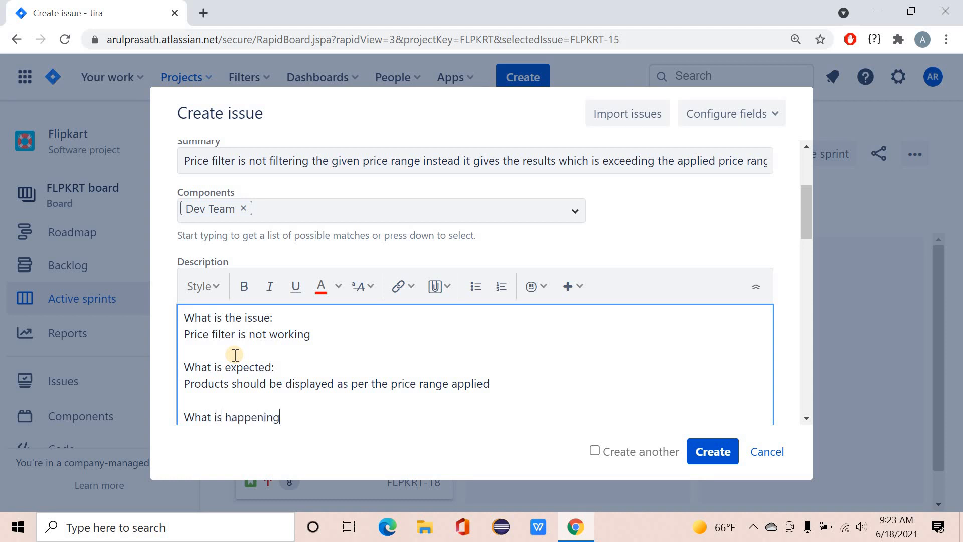
text( or what is the actual r)
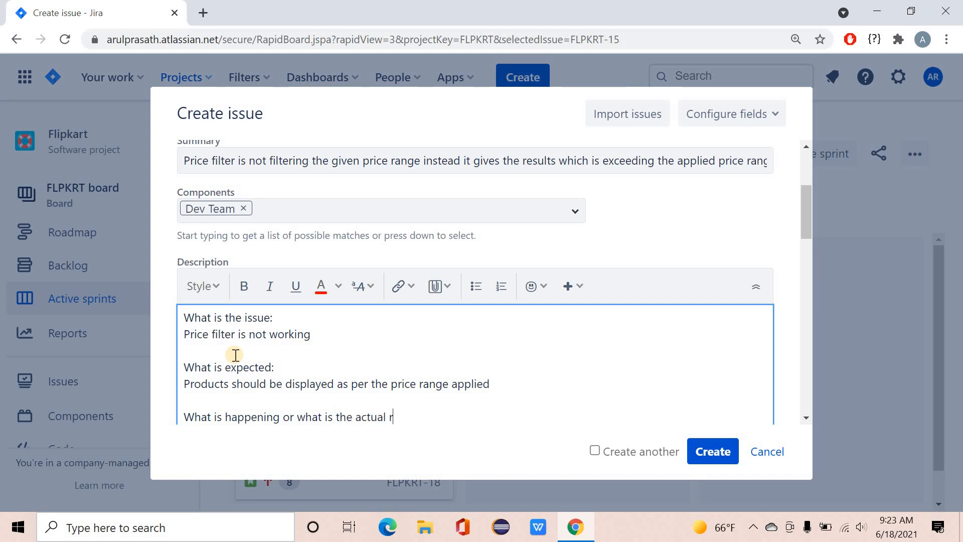
text(esult?)
key(Return)
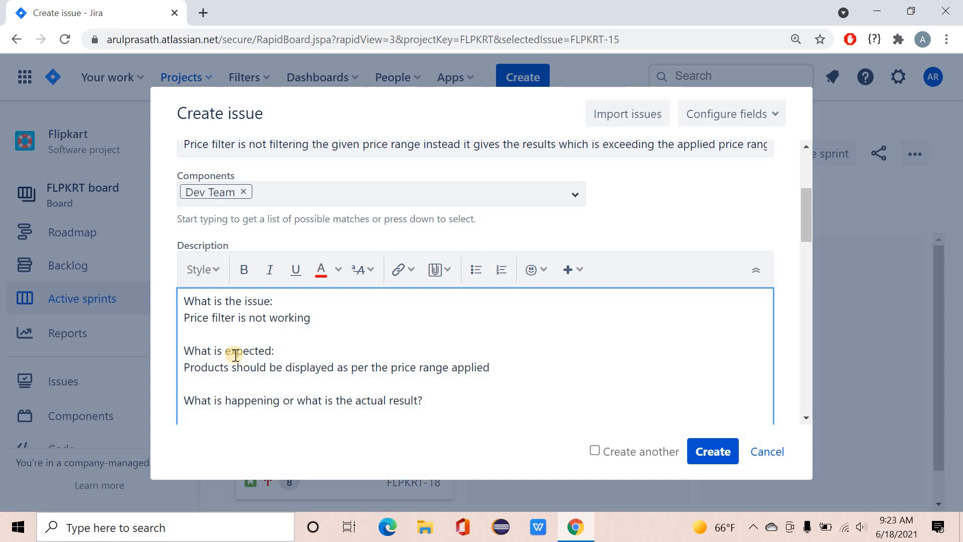
State the actual result as "When applying the price range as 0 to 500, the products displayed are greater than 500."
text(When applying for)
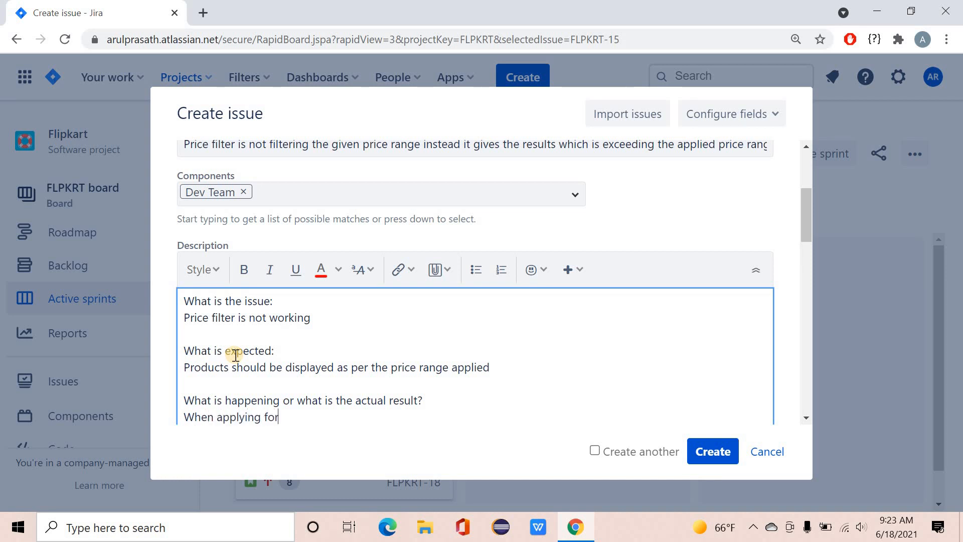
text( the)
key(BackSpace)
key(BackSpace)
key(BackSpace)
key(BackSpace)
key(BackSpace)
key(BackSpace)
key(BackSpace)
text(the price range as)
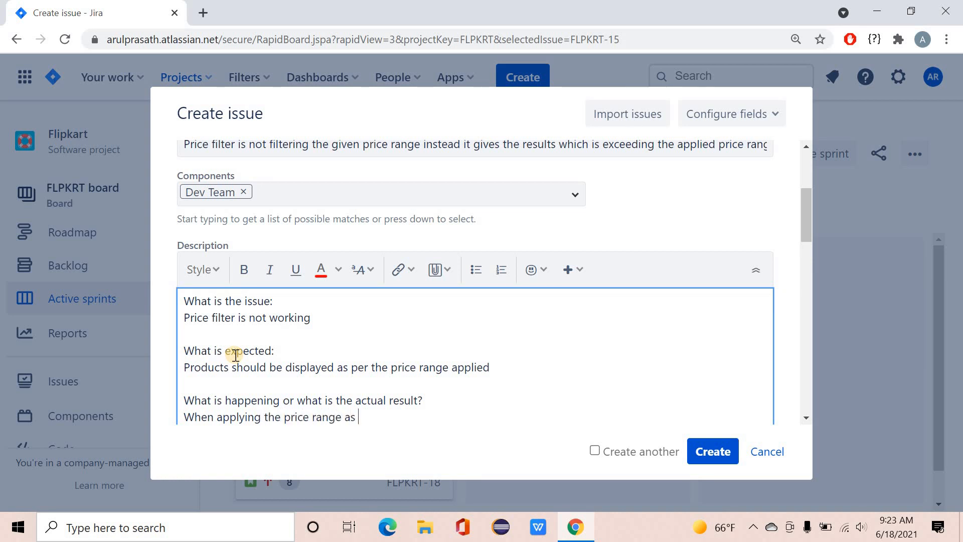
text( 0 to 500, the products d)
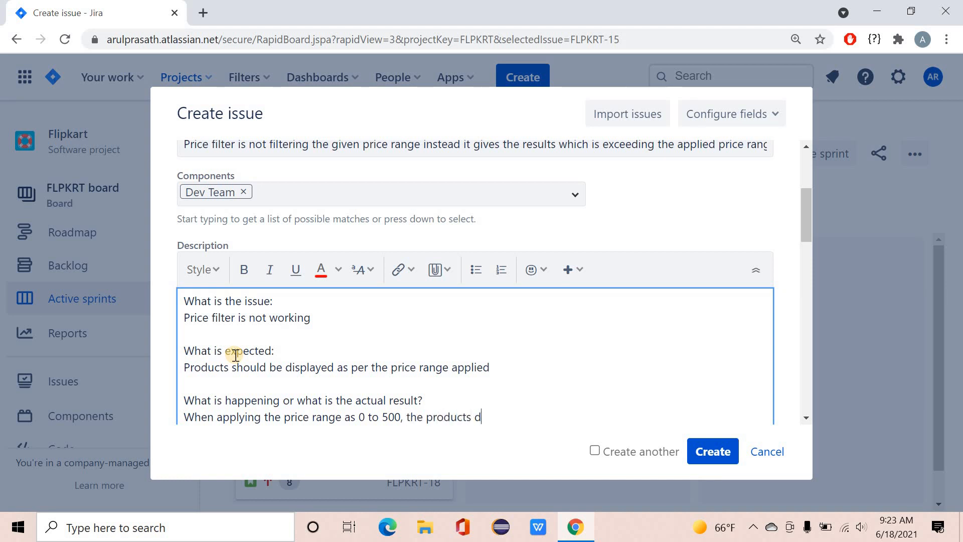
text(isplayed are great)
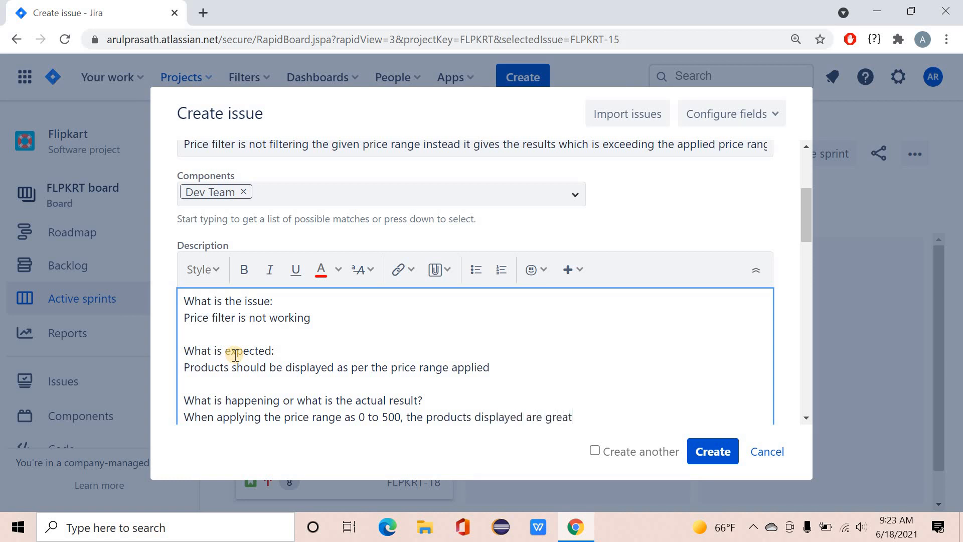
text(er than the)
key(BackSpace)
key(BackSpace)
key(BackSpace)
key(BackSpace)
text(500.)
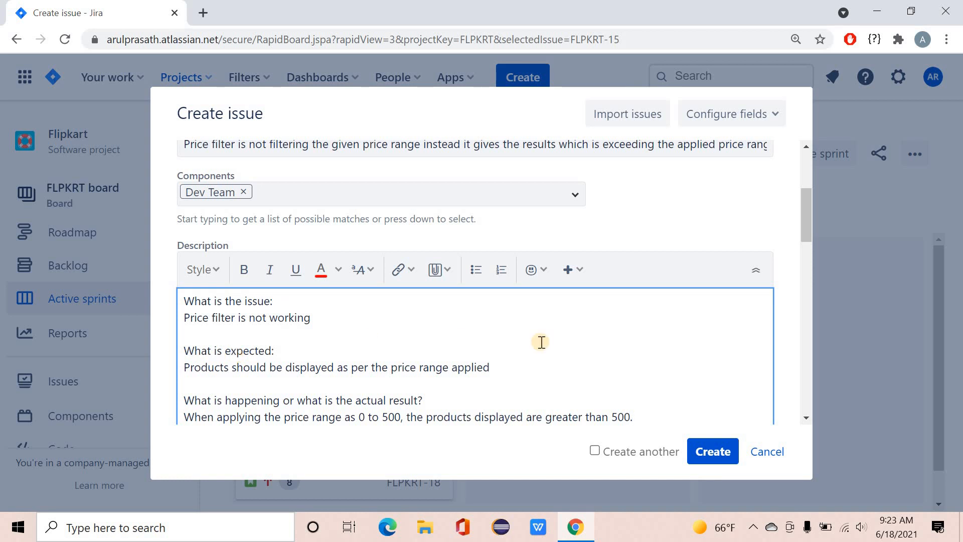
Add the paragraph "NOTE: Only this price range filter is causing issue. Rest of the price range filters are working fine" to the description
scroll(627, 341, down, 1)
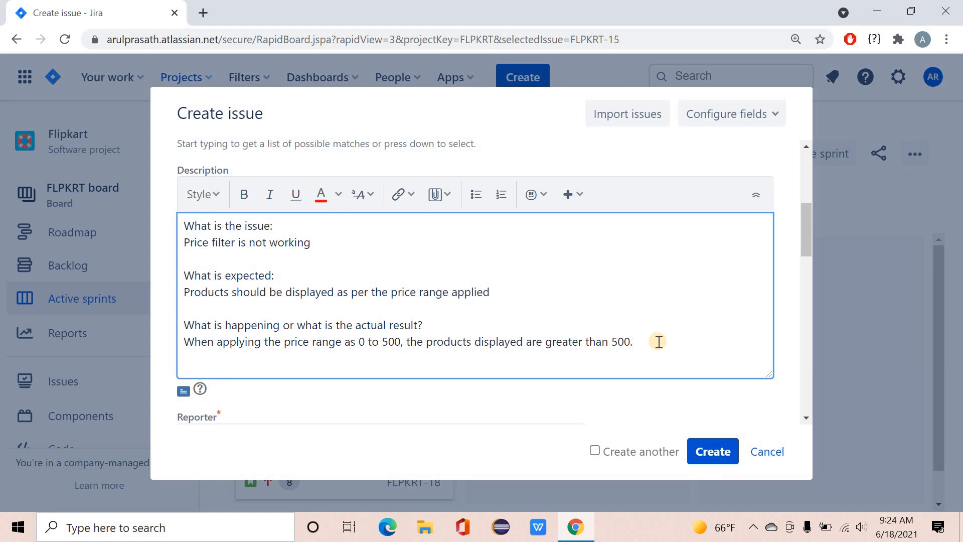
key(Return)
key(Return)
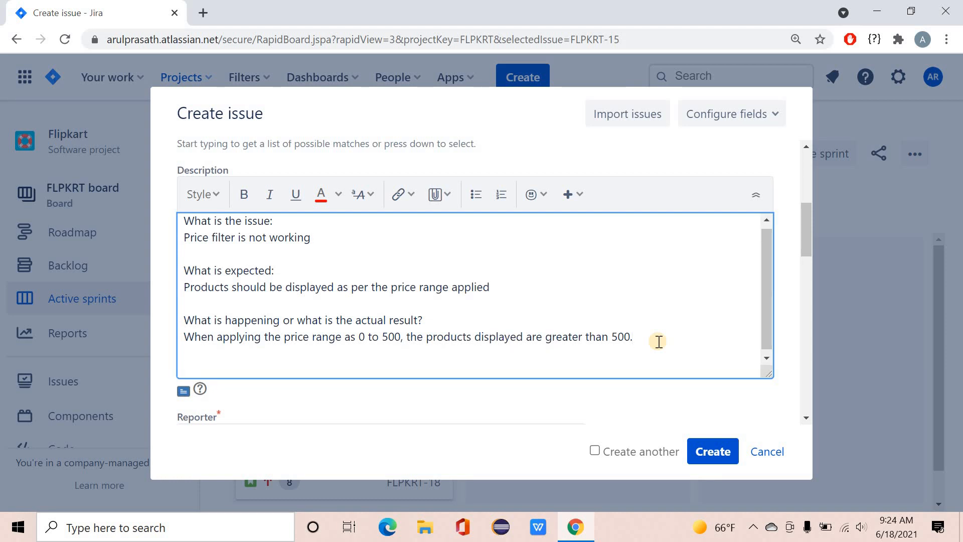
text(NOTE: Only this pr)
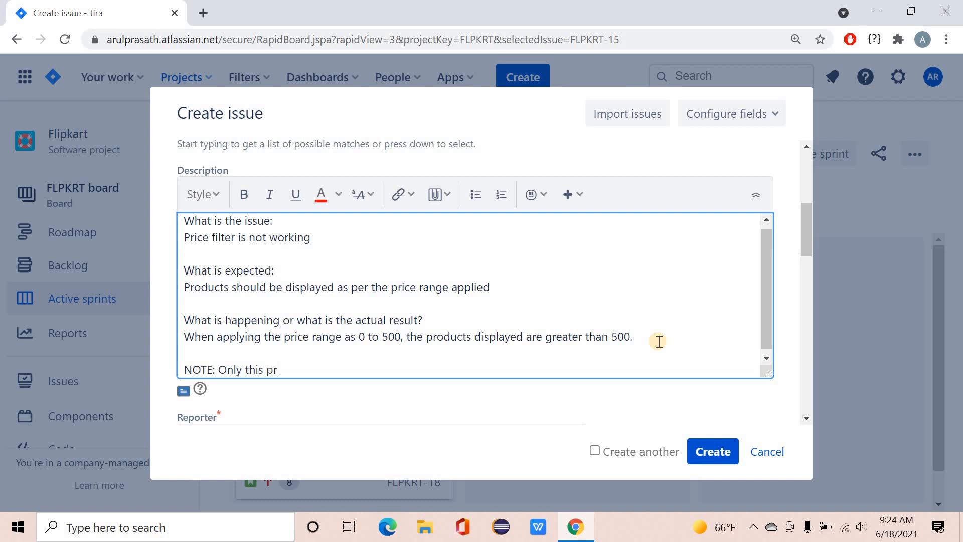
text(ioce range filter is c)
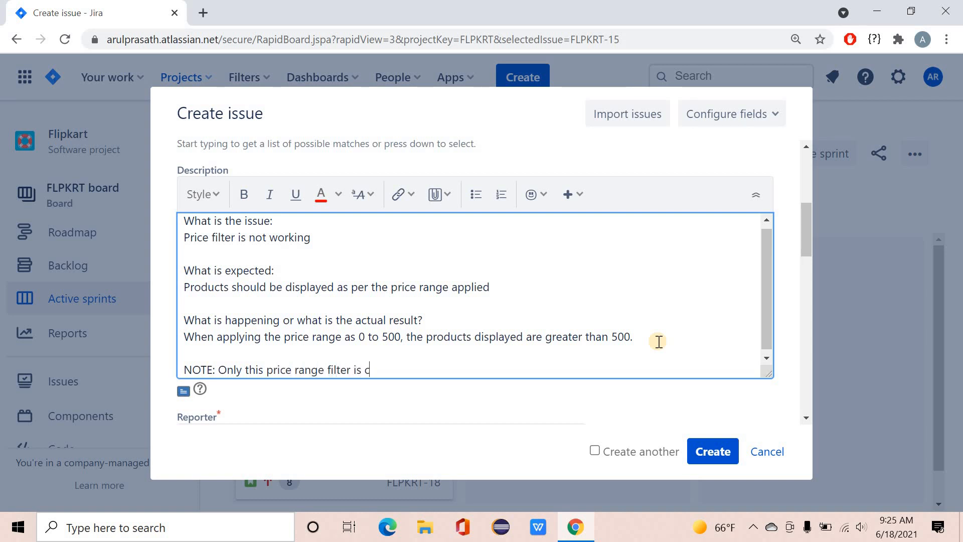
text(ausing issue. R)
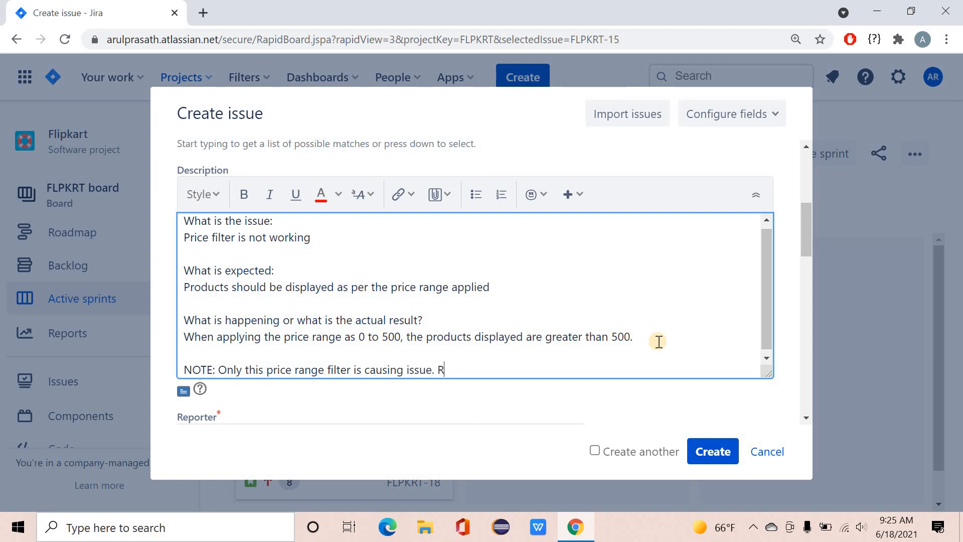
text(est of the price range filters )
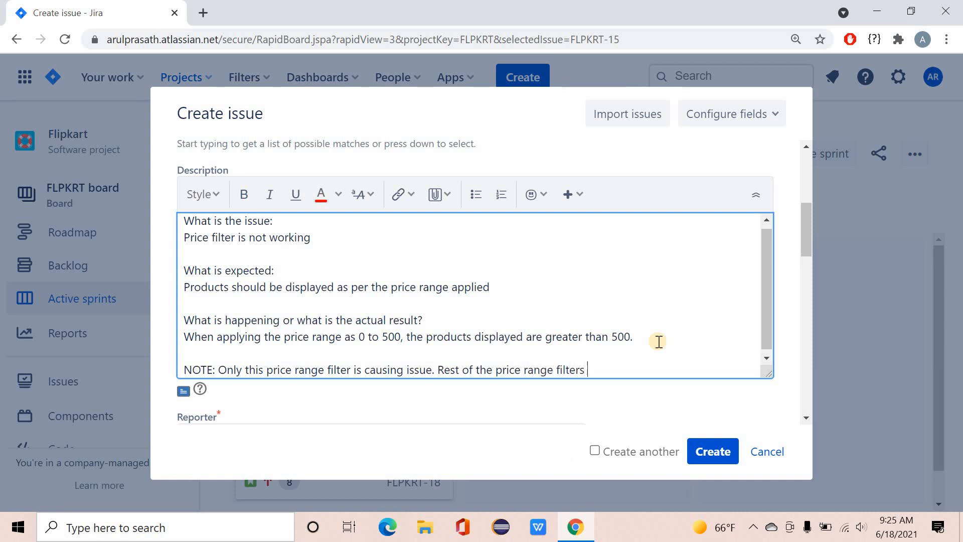
text(are working fine)
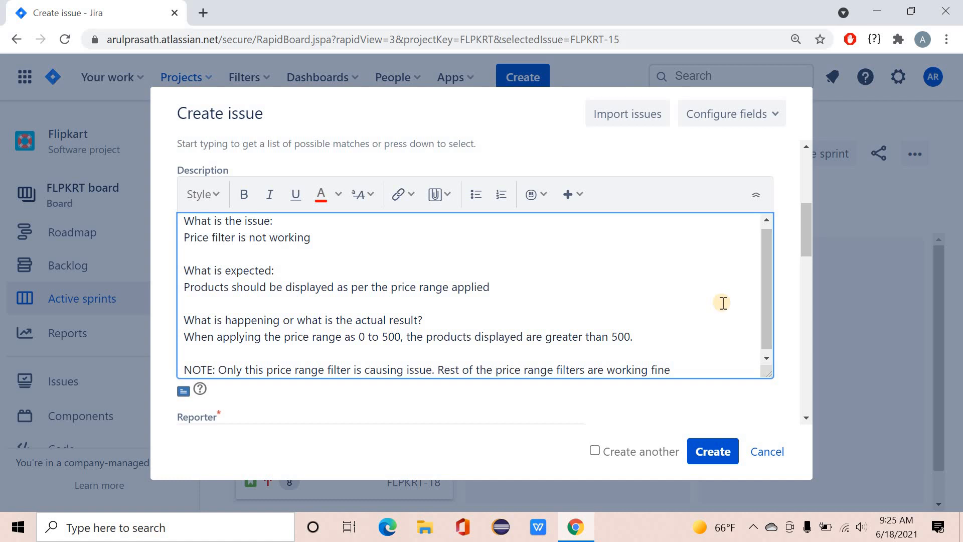
Add the heading "Steps to reproduce:" below the note in the description, separated by a blank line
scroll(672, 268, down, 5)
scroll(675, 269, up, 3)
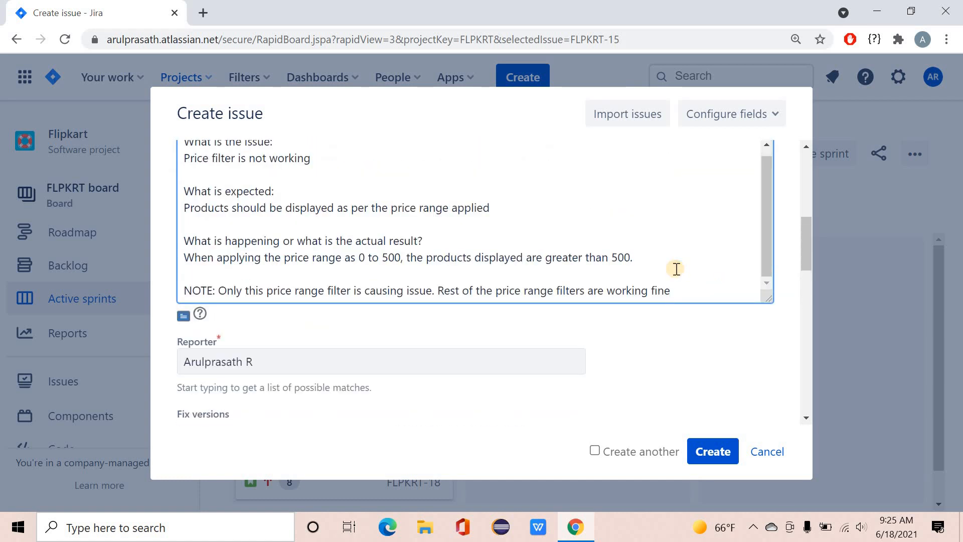
key(Return)
key(Return)
text(Step)
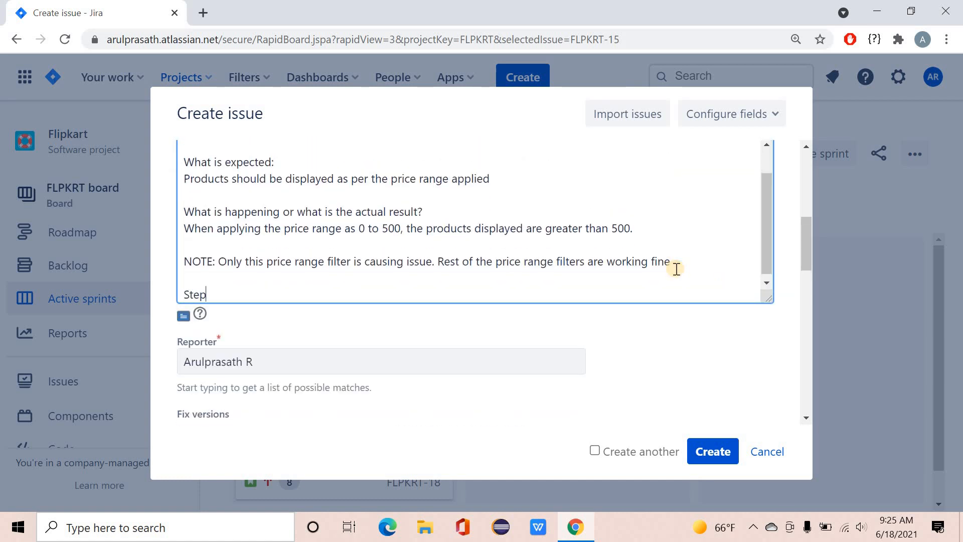
text(s to reproduce:)
key(Return)
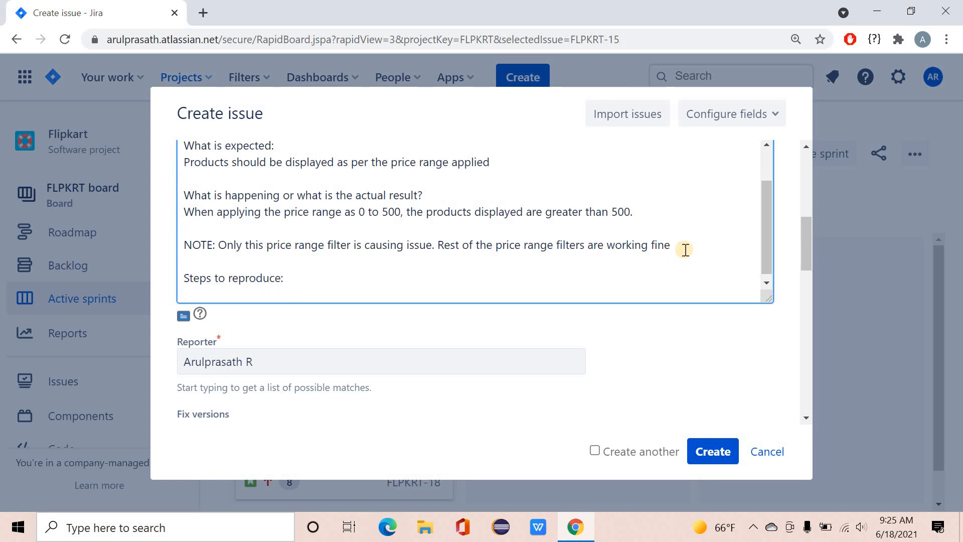
Write "1. Login to the application" as the first reproduction step directly beneath the "Steps to reproduce:" heading
drag(684, 246, 177, 150)
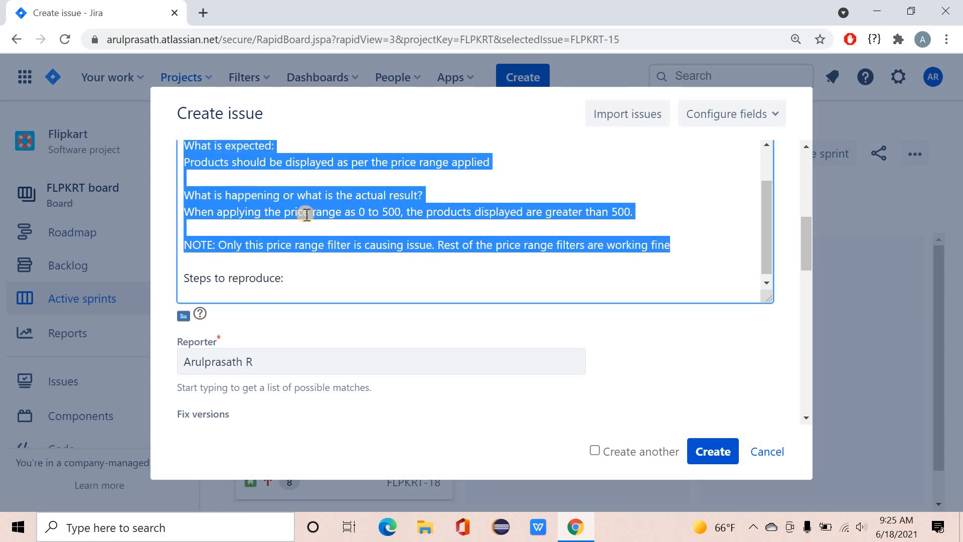
scroll(306, 220, up, 1)
scroll(281, 261, down, 1)
click(272, 289)
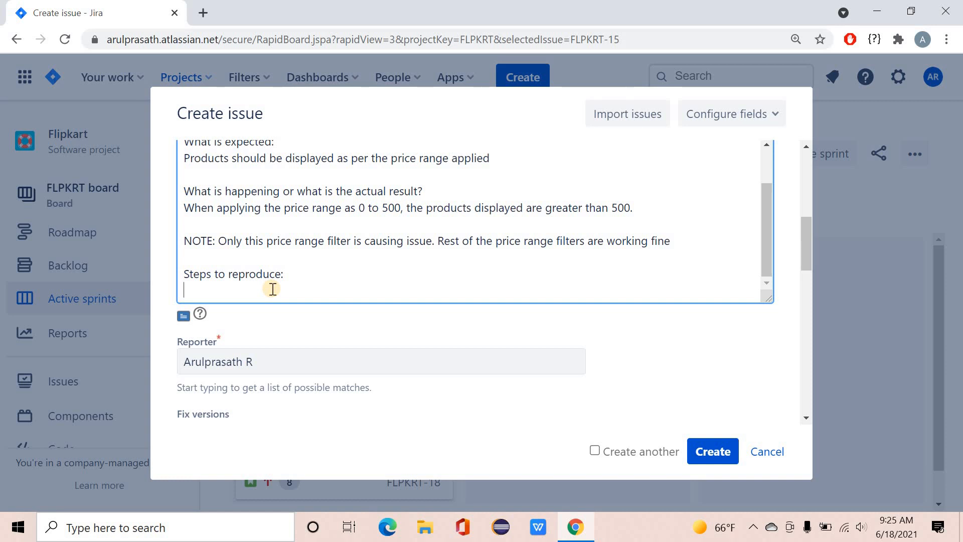
key(BackSpace)
key(BackSpace)
key(BackSpace)
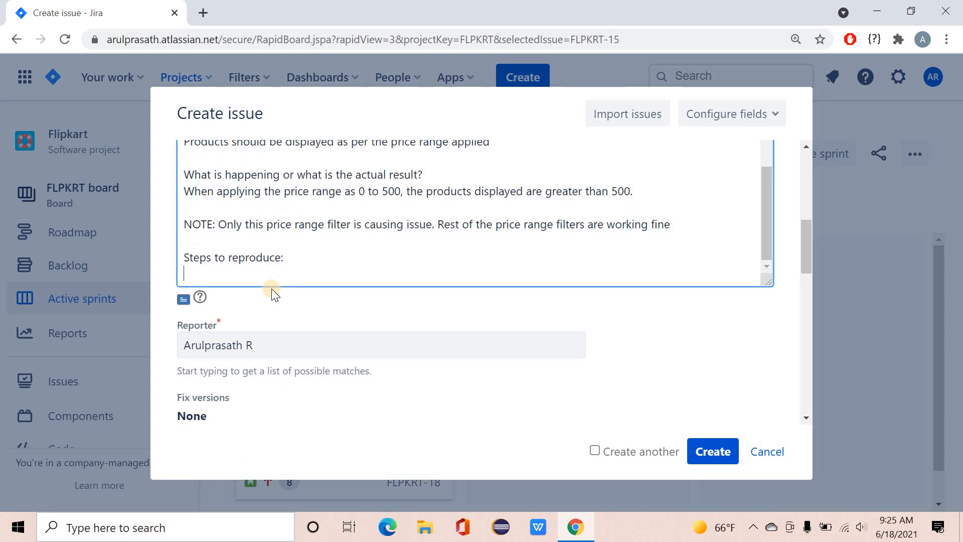
text(1)
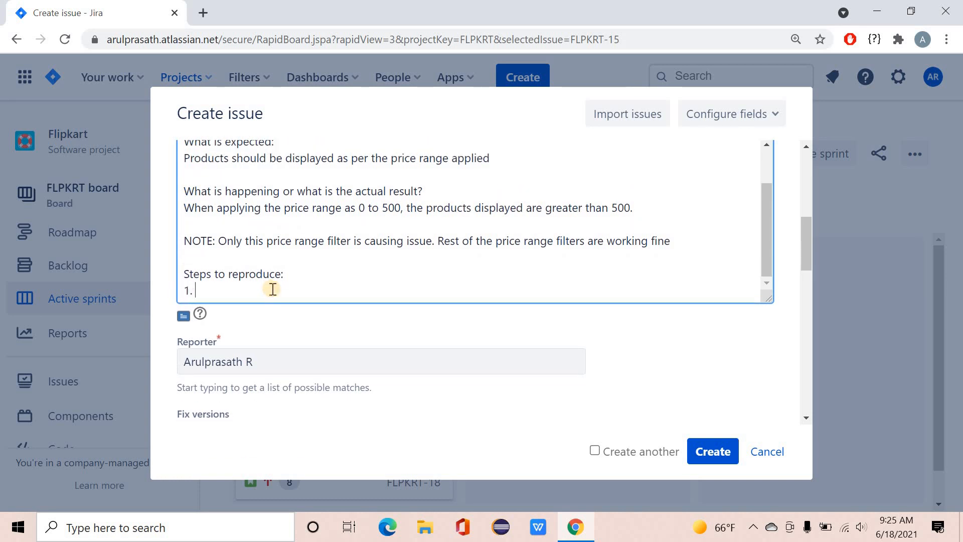
text(. Login to the application)
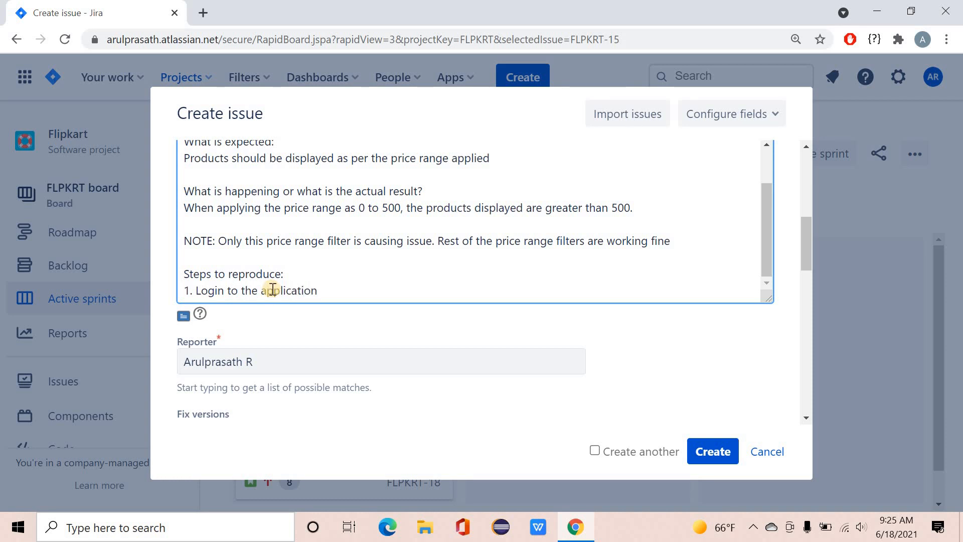
key(Return)
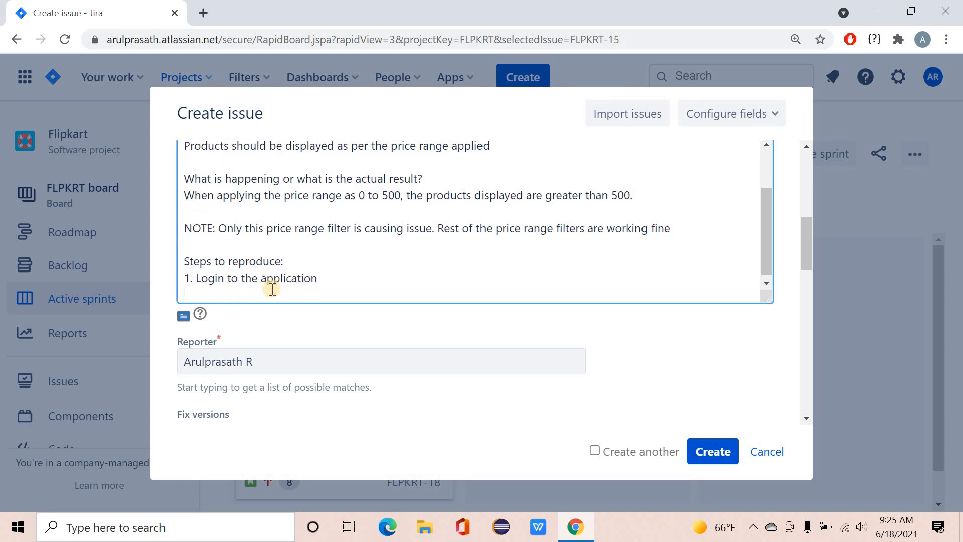
Add the reproduction step "2. Select a category of product and apply the price filter available on the left hand side"
text(2. Select a category po)
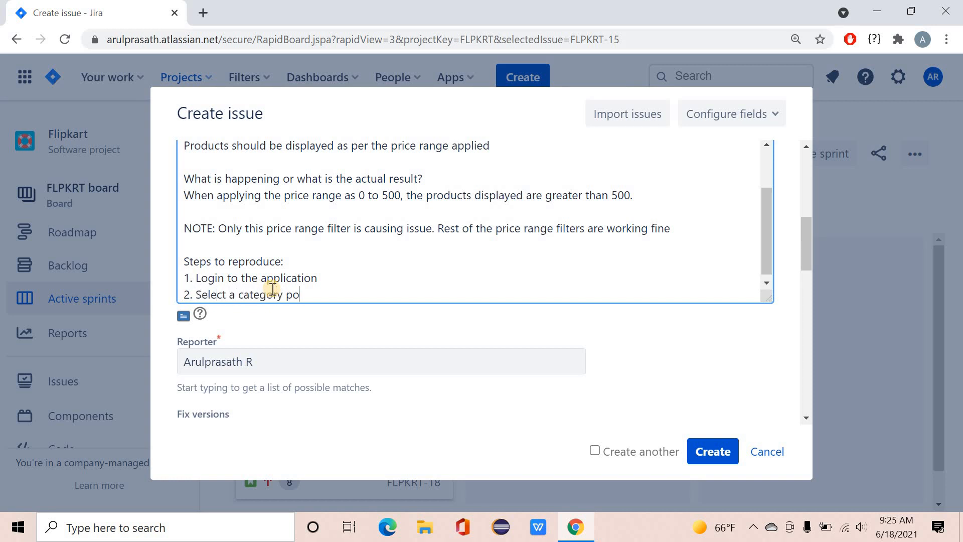
key(BackSpace)
key(BackSpace)
text(of prod)
key(BackSpace)
key(BackSpace)
text(oduct and app)
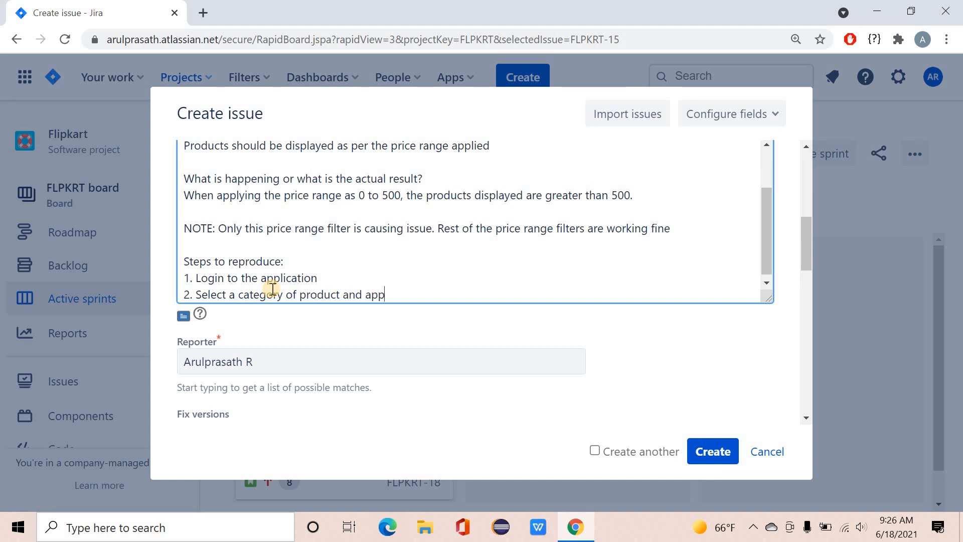
text(;ly the price filter availabl)
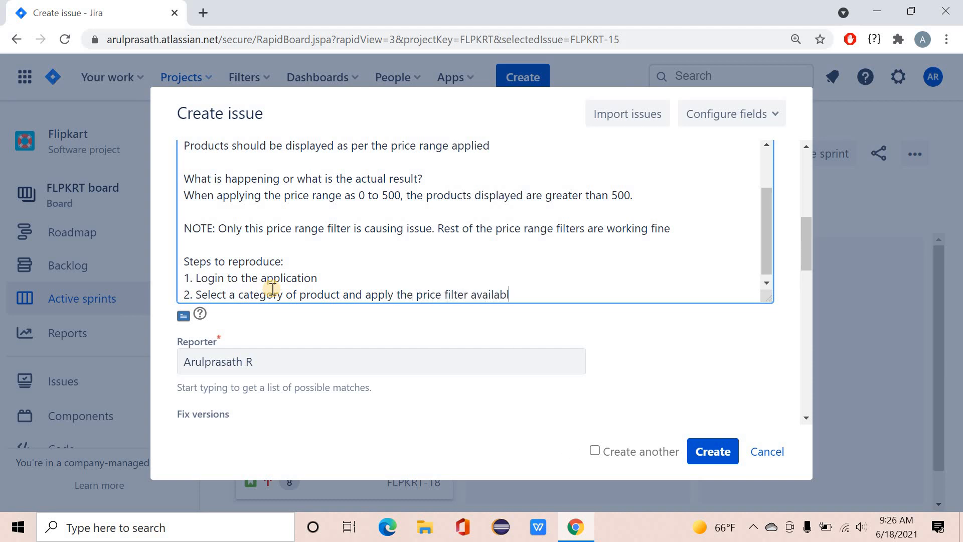
text(e on the left hand side)
key(Return)
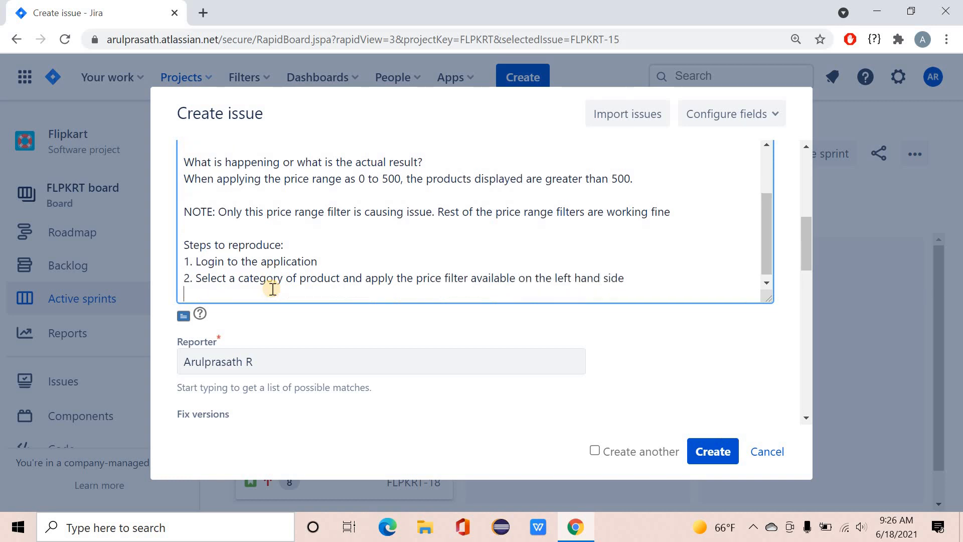
Complete the reproduction steps with "3. choose the price range as 0 to 500" and "4. Observe the results displayed"
text(3. choose the price range as)
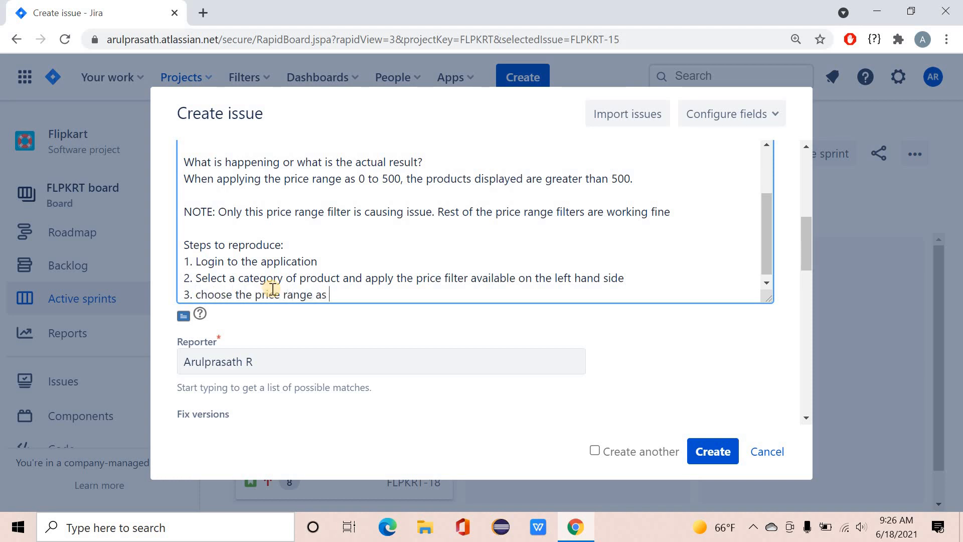
text( 0 to 500)
key(Return)
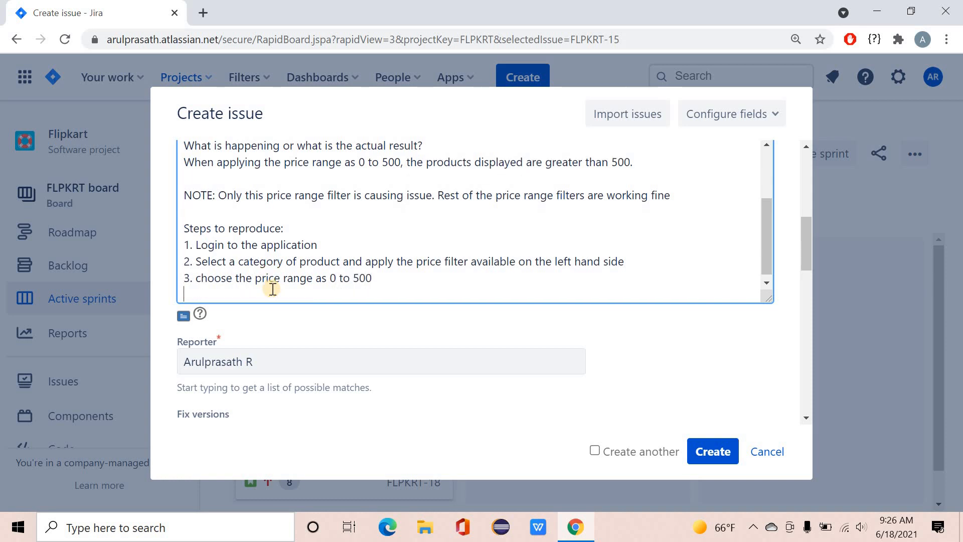
text(4. Observe the results)
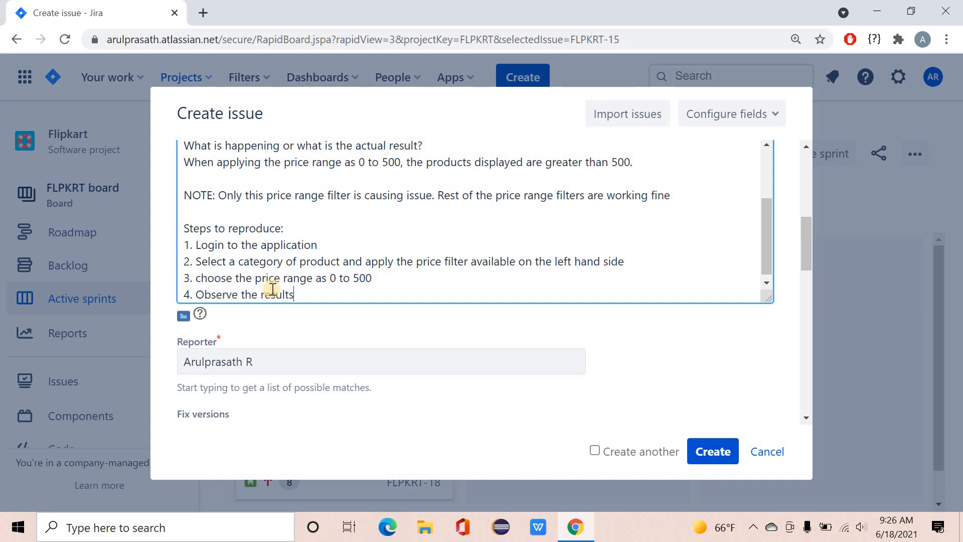
text( displayed)
key(Return)
key(Return)
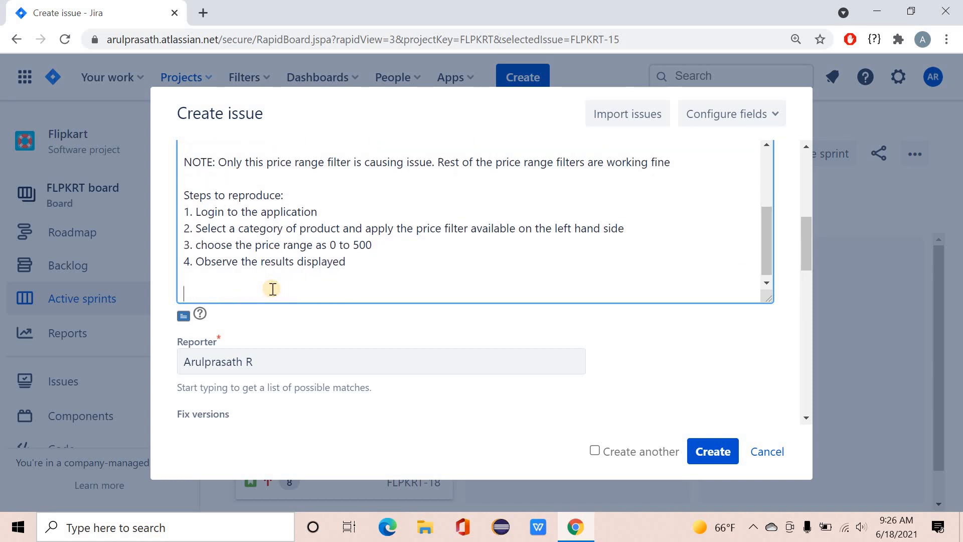
key(BackSpace)
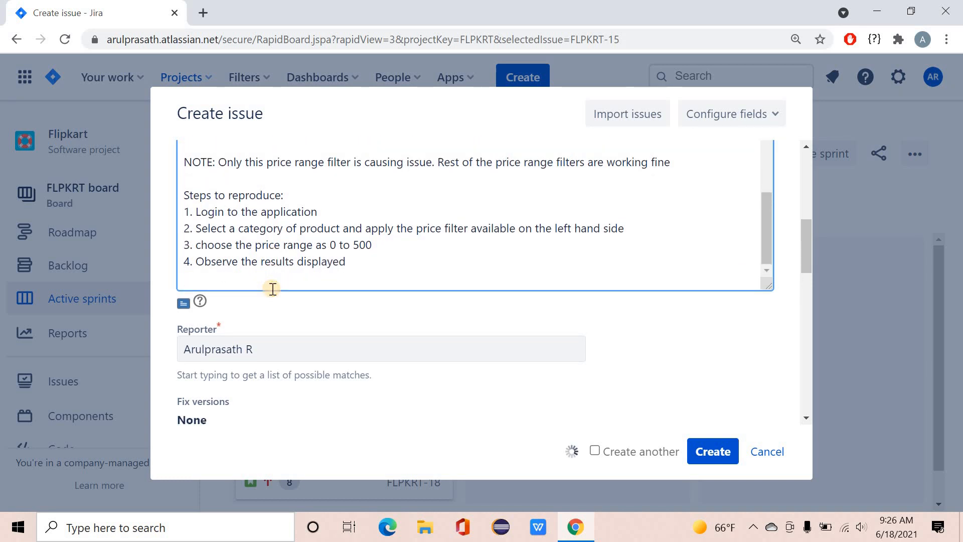
key(Return)
scroll(299, 282, up, 3)
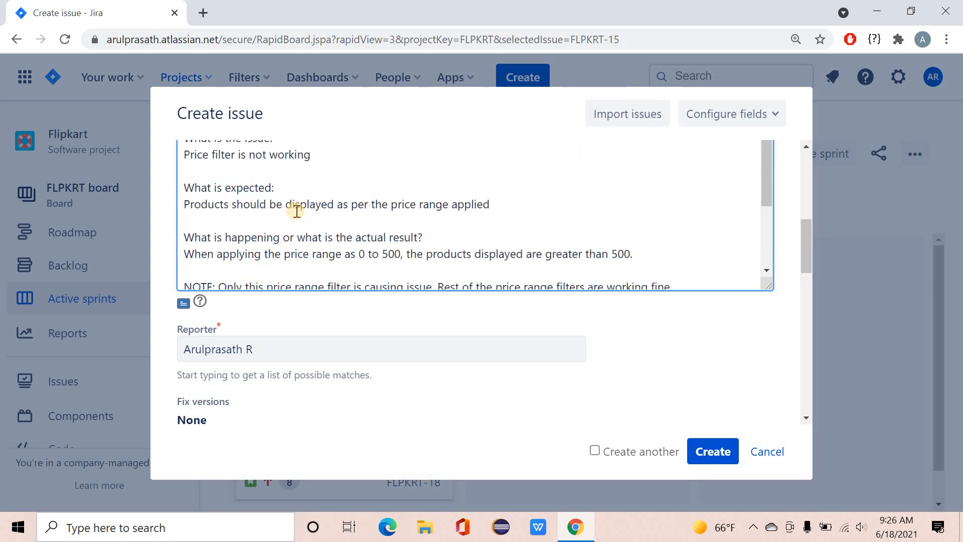
Add the heading "Snapshots:" at the end of the description below the reproduction steps, followed by a line break
scroll(297, 211, down, 3)
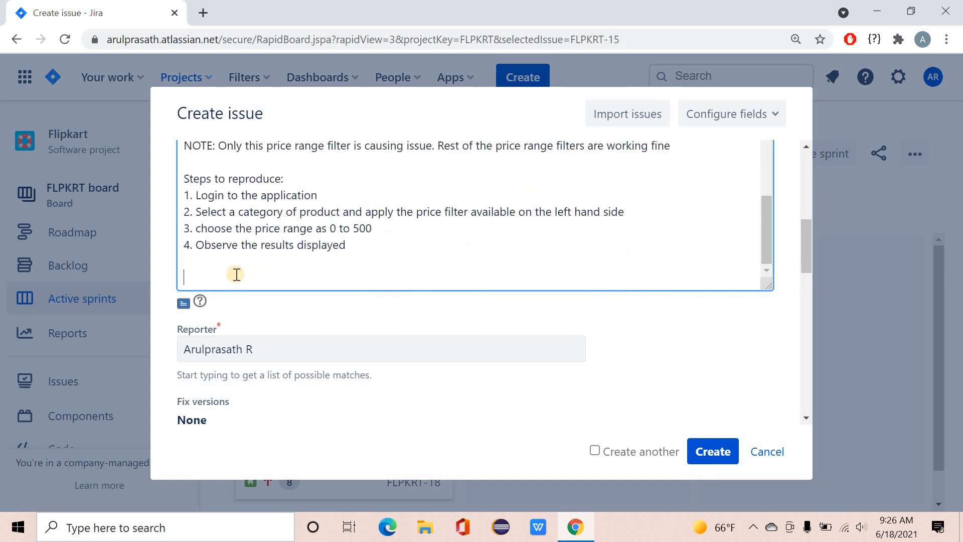
text(Snapshots:)
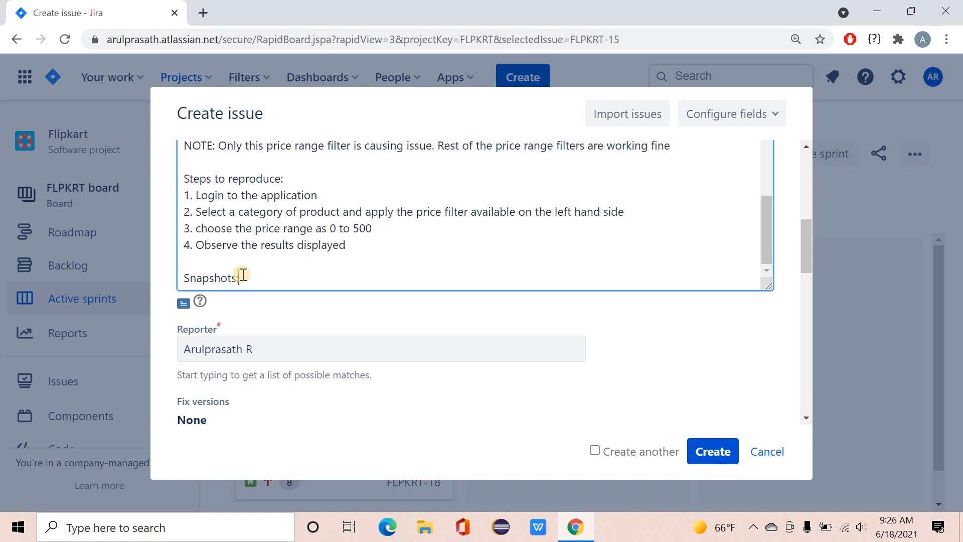
key(Return)
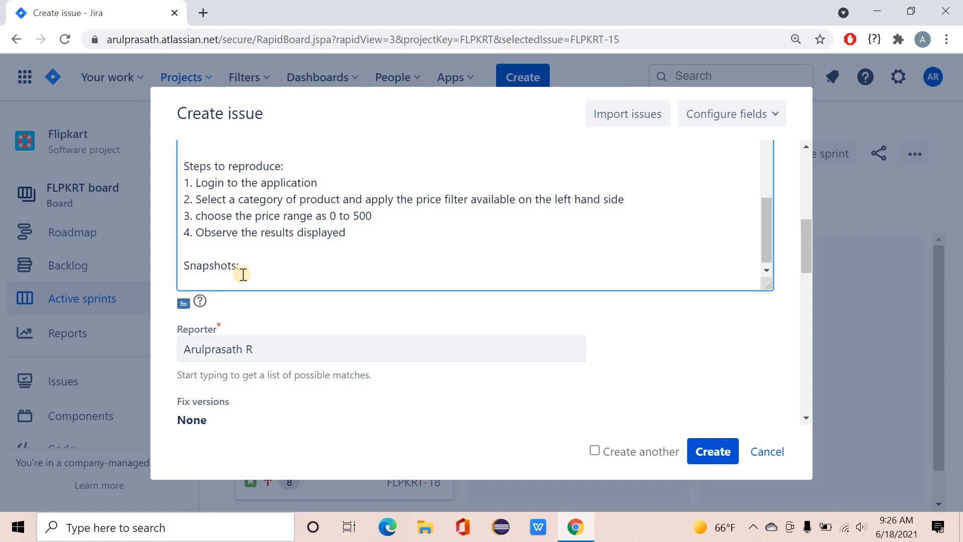
Open amazon.com in a new browser tab
click(204, 12)
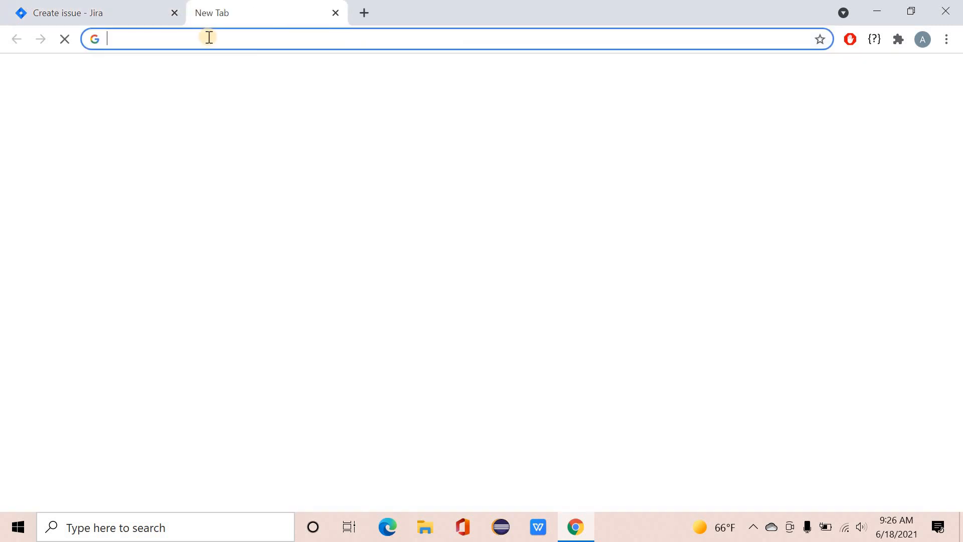
click(209, 36)
text(ama)
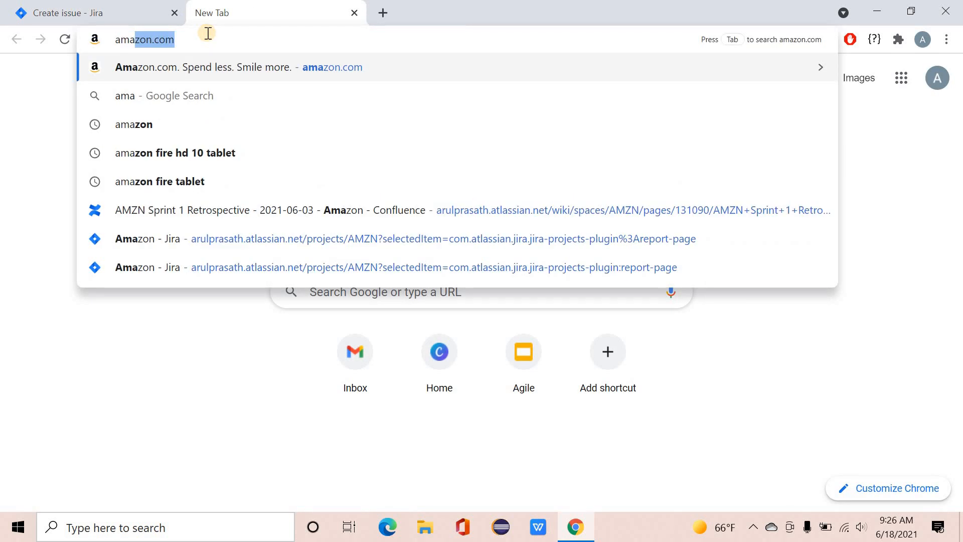
key(Return)
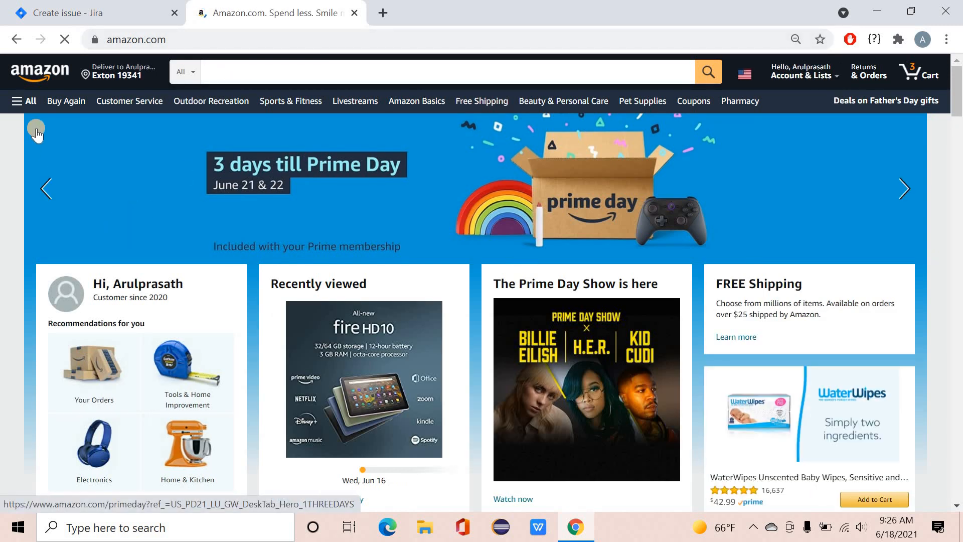
Search Amazon for "sapiens" and look through the available result filters for a price range
click(263, 77)
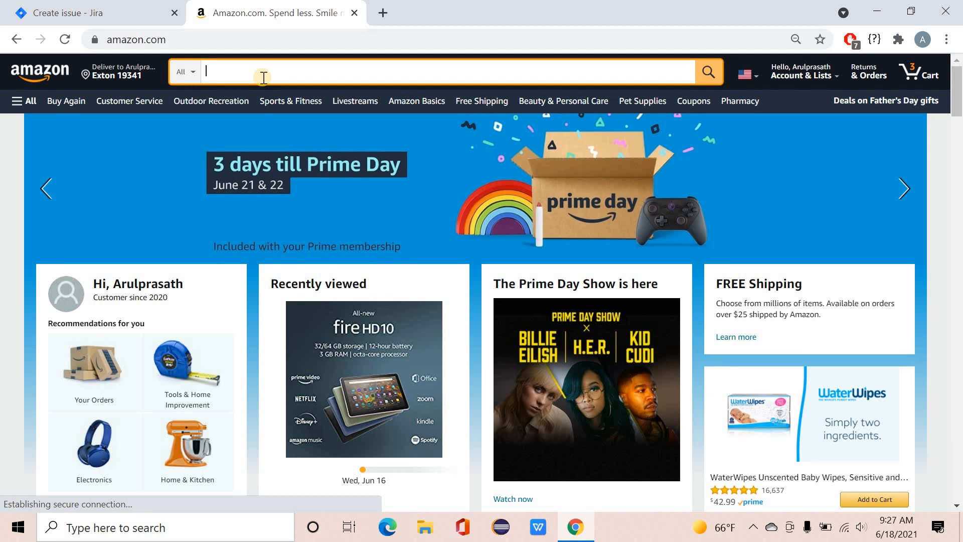
text(sapien)
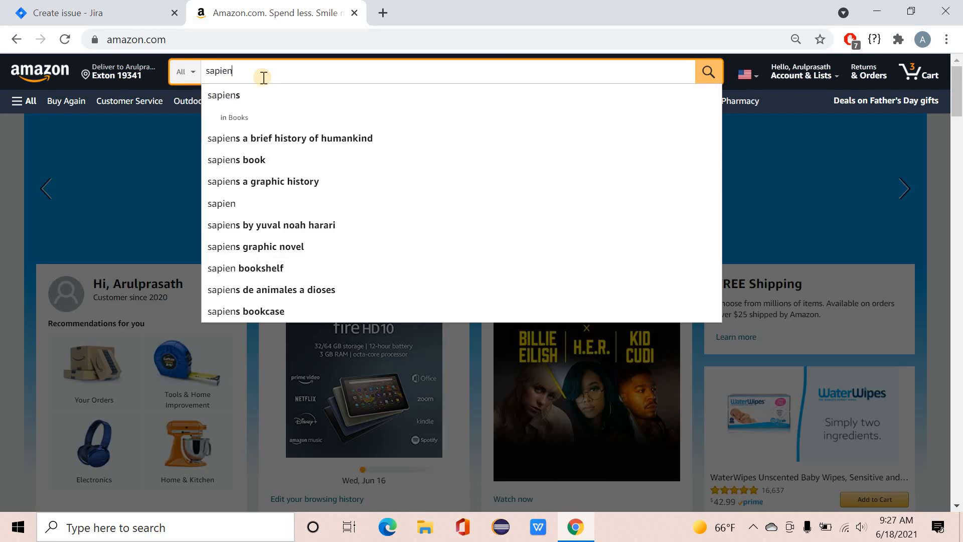
click(243, 98)
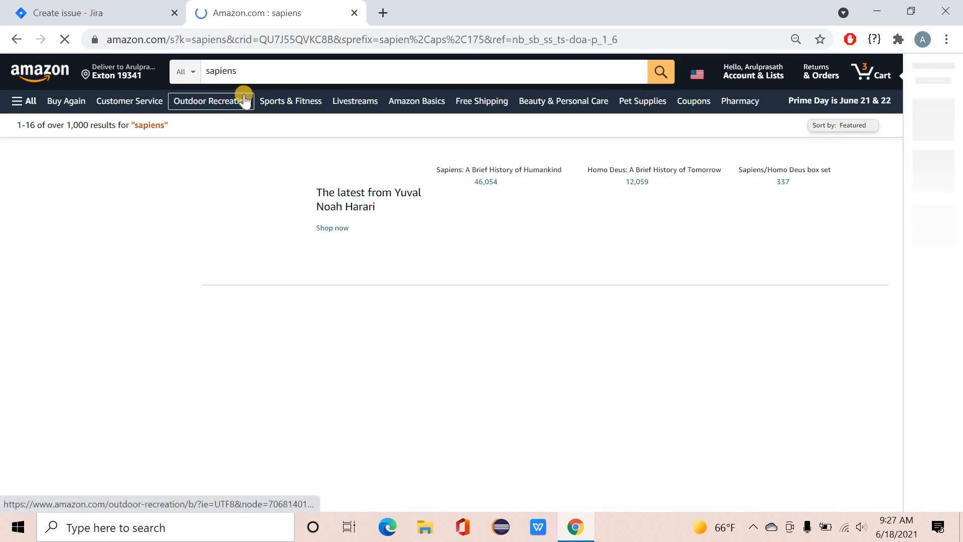
scroll(101, 308, down, 6)
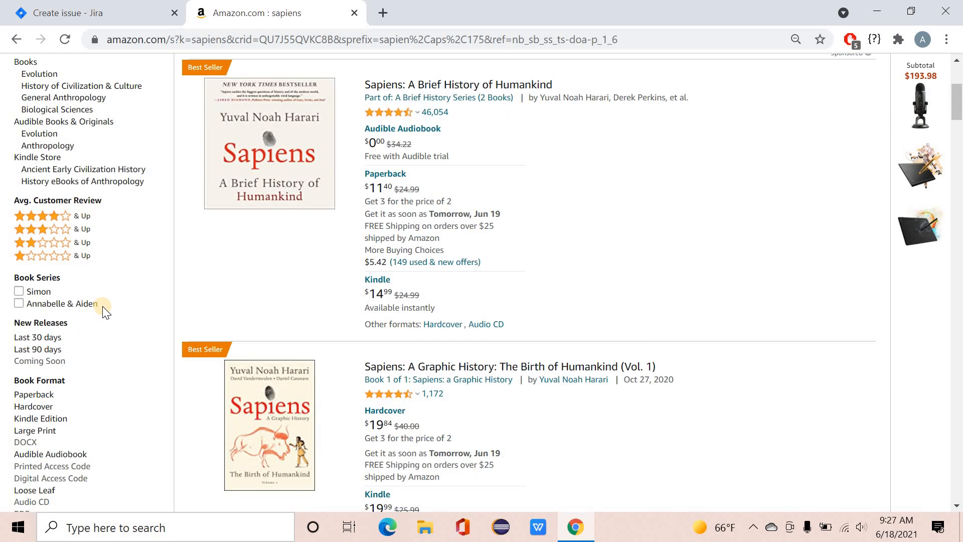
scroll(102, 311, down, 5)
scroll(103, 312, down, 5)
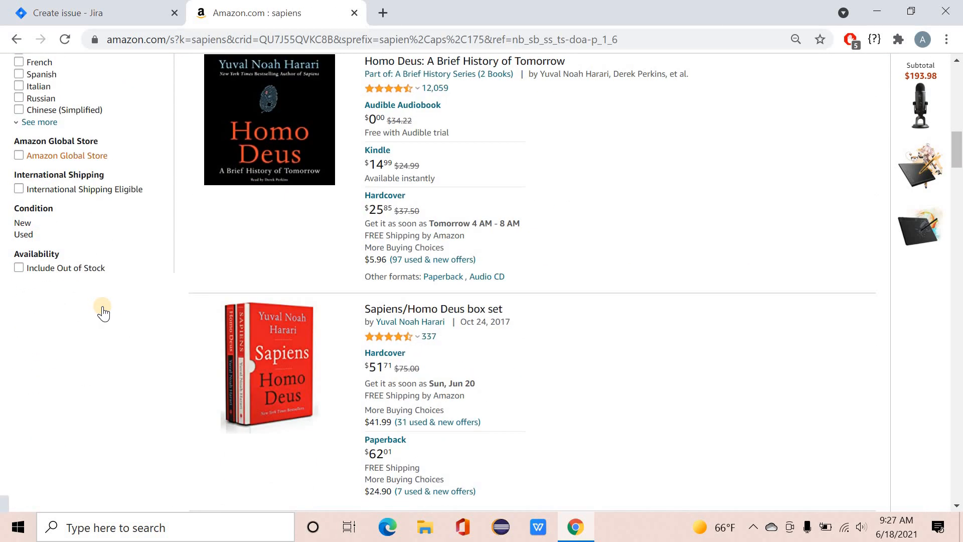
scroll(103, 312, up, 10)
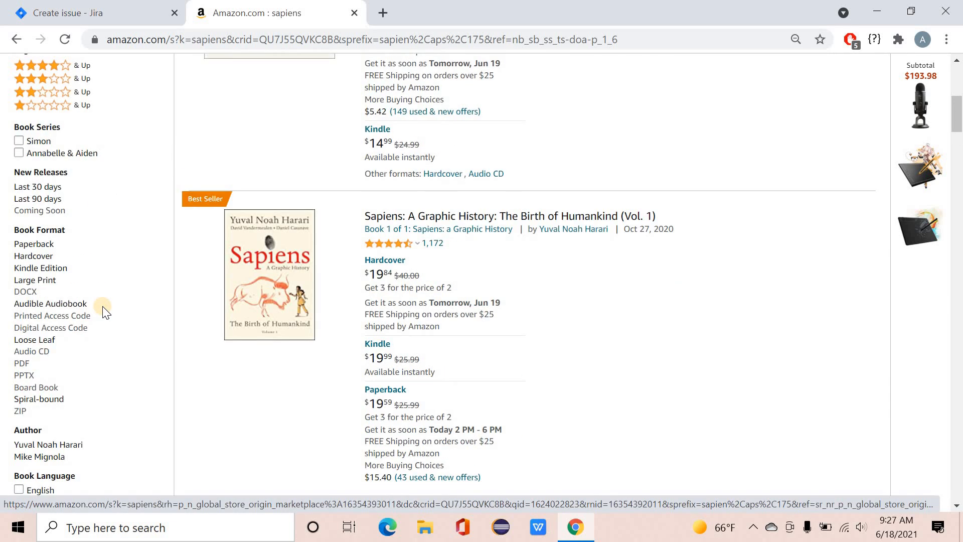
scroll(103, 312, up, 6)
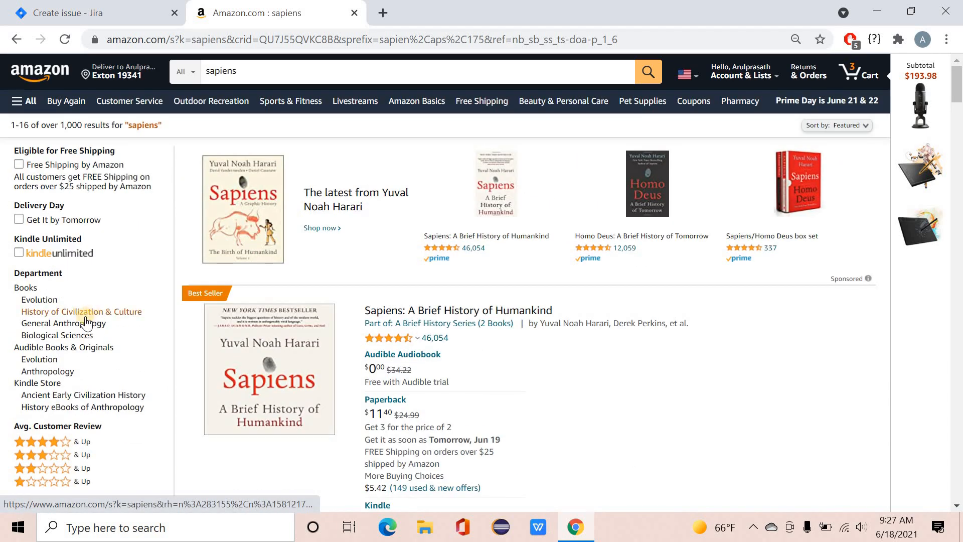
Replace the Amazon search term with "laptops" and choose the suggestion "laptops on sale clearance"
drag(285, 71, 219, 75)
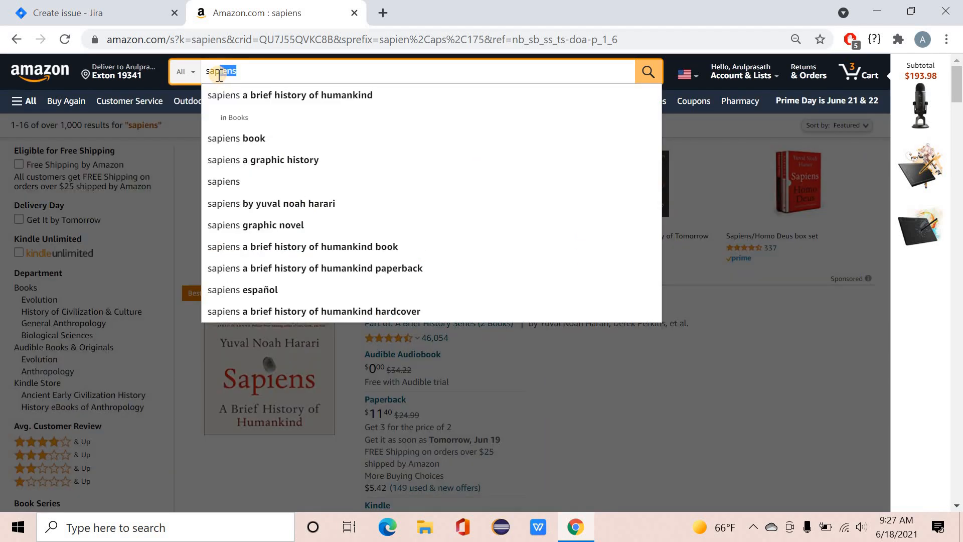
key(BackSpace)
key(BackSpace)
key(BackSpace)
key(BackSpace)
text(l)
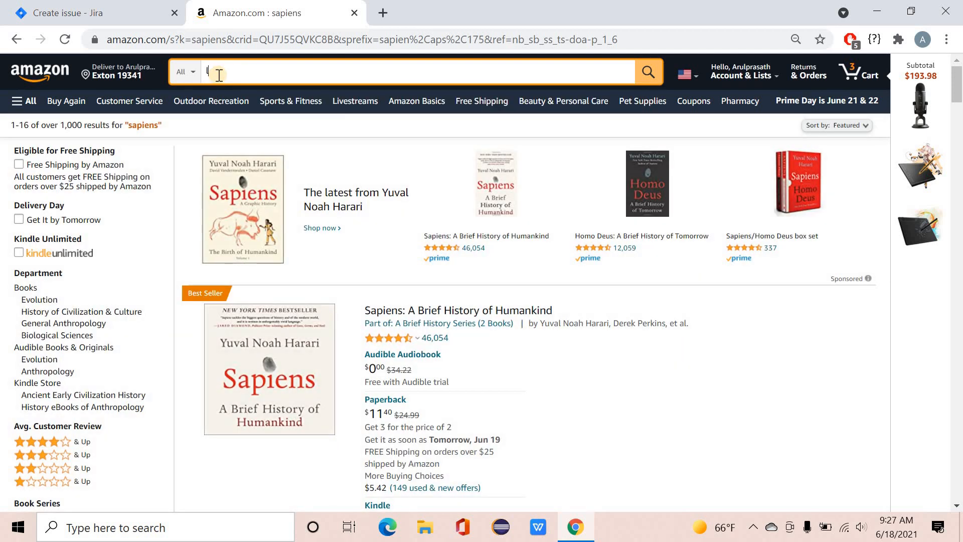
text(aptops)
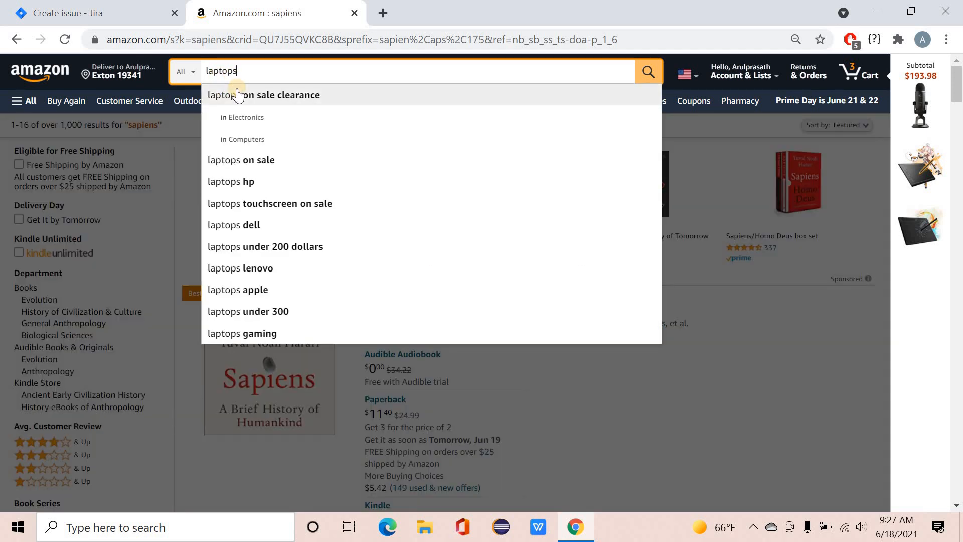
click(237, 95)
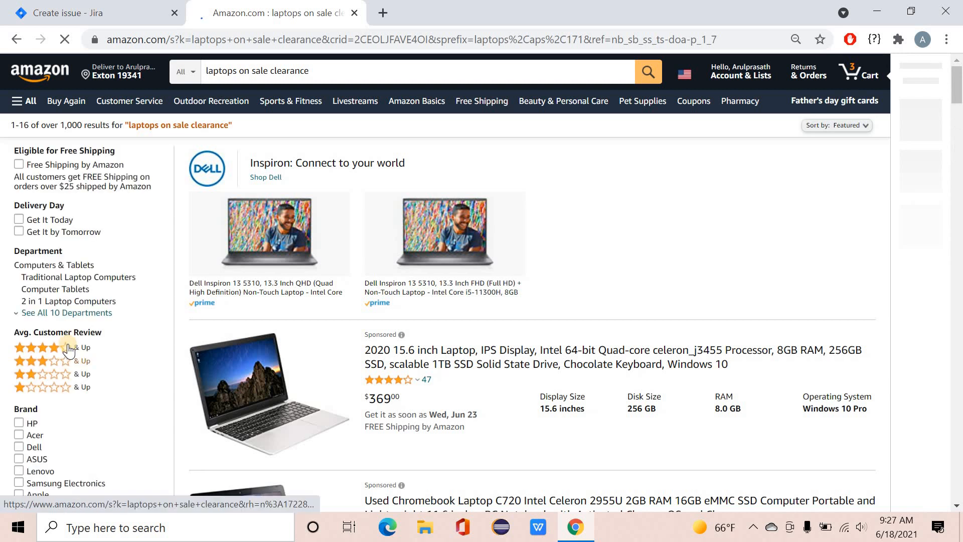
Filter the laptop results to a price range from $0 to $500
scroll(84, 334, down, 6)
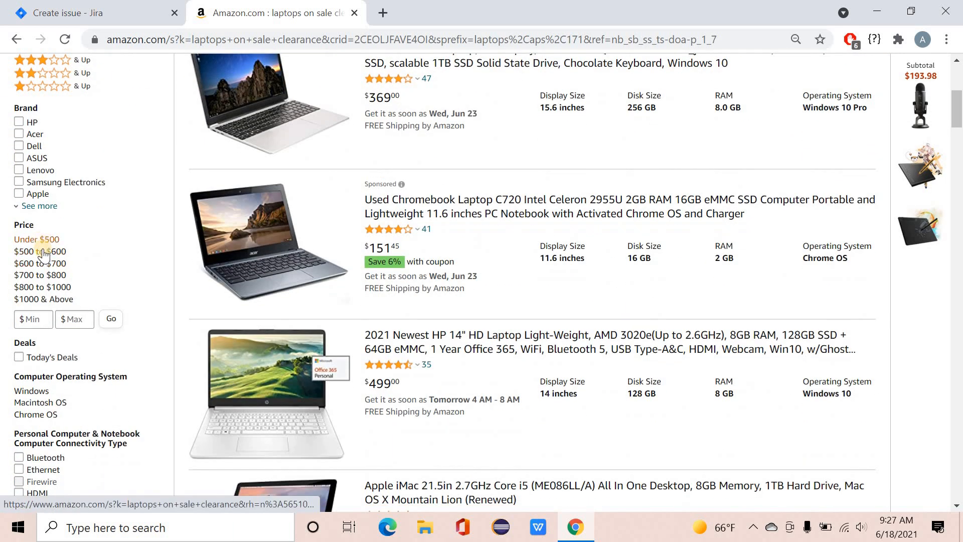
click(38, 240)
click(33, 320)
text(0)
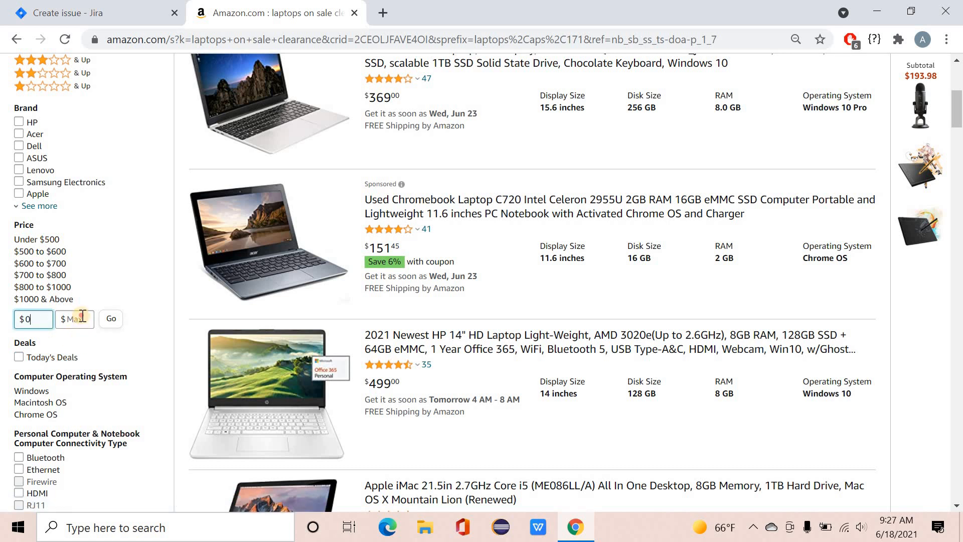
click(77, 319)
text(500)
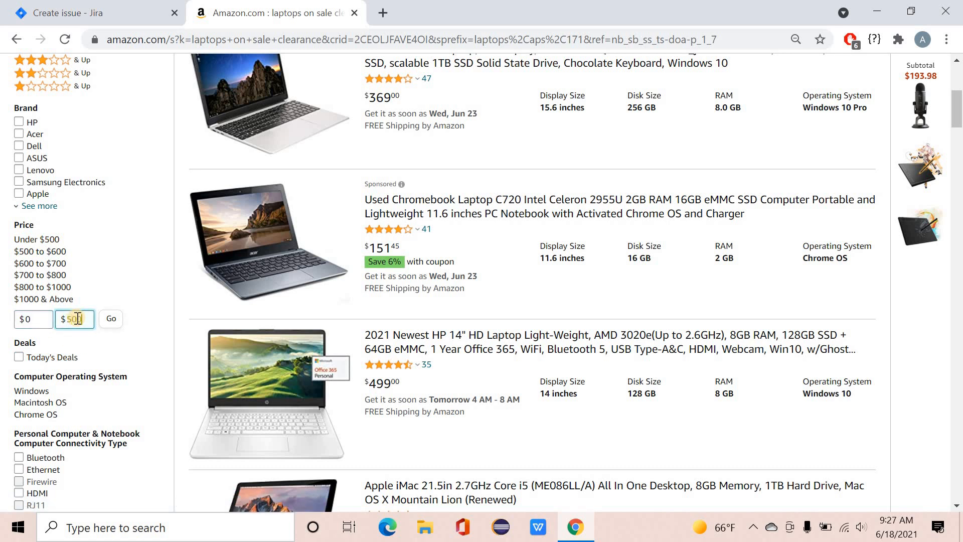
click(113, 319)
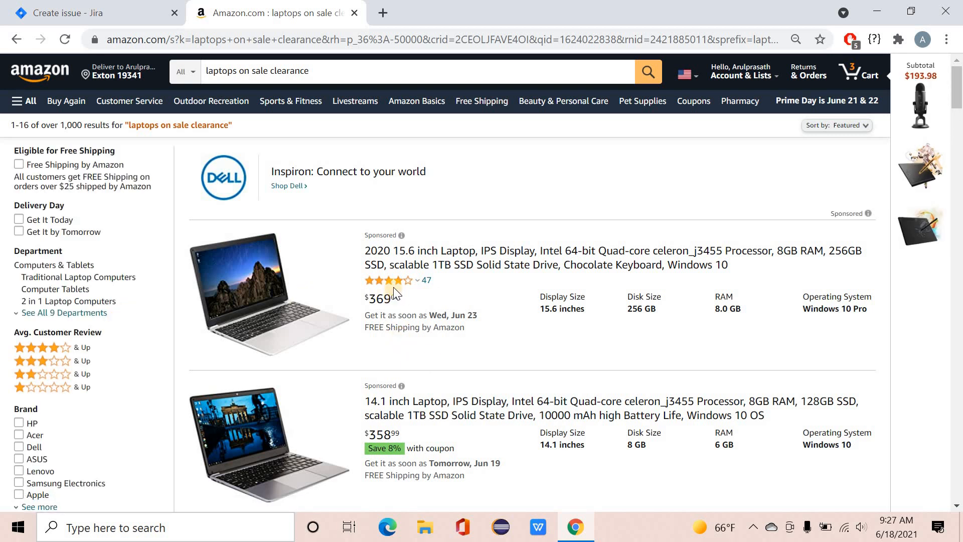
Check the prices in the filtered laptop results and inspect the page element holding the first laptop's price
scroll(394, 289, down, 3)
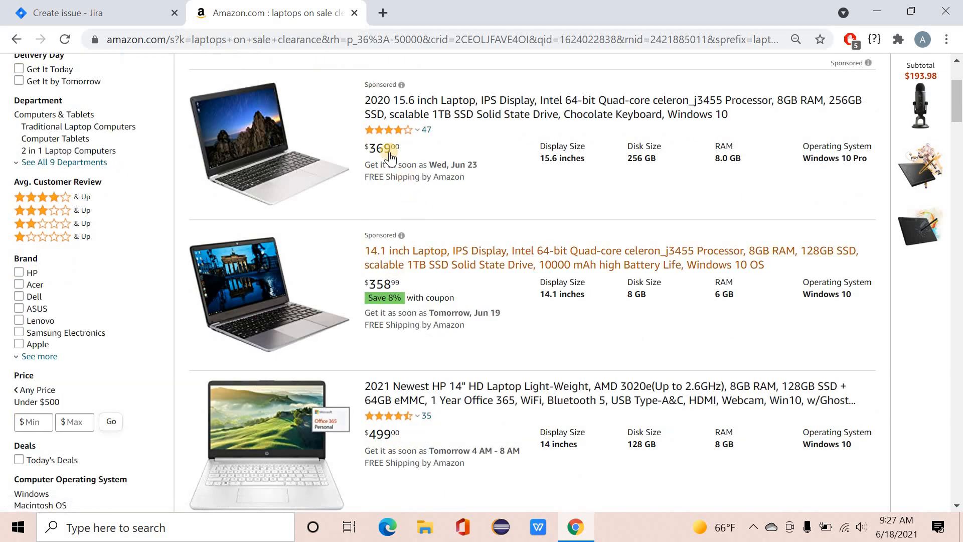
scroll(411, 363, down, 10)
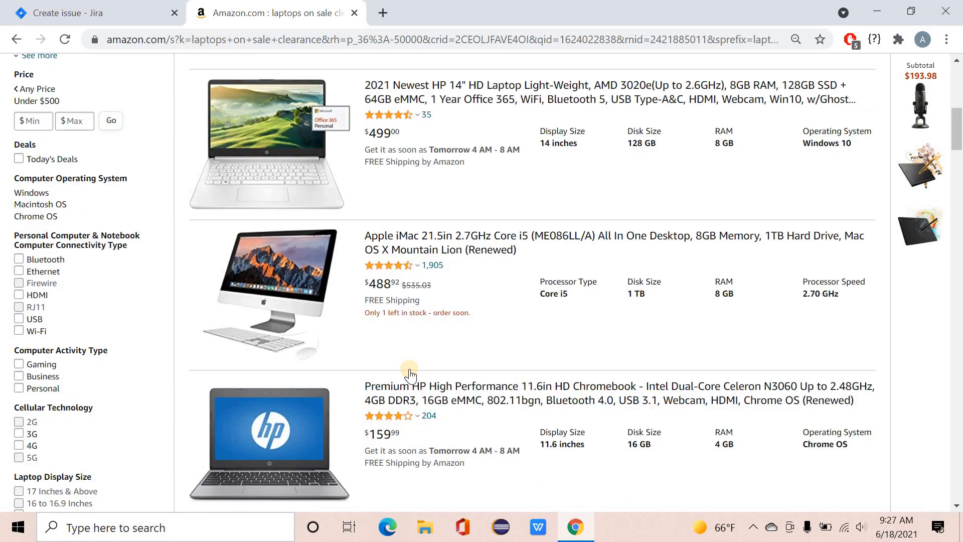
scroll(409, 368, down, 8)
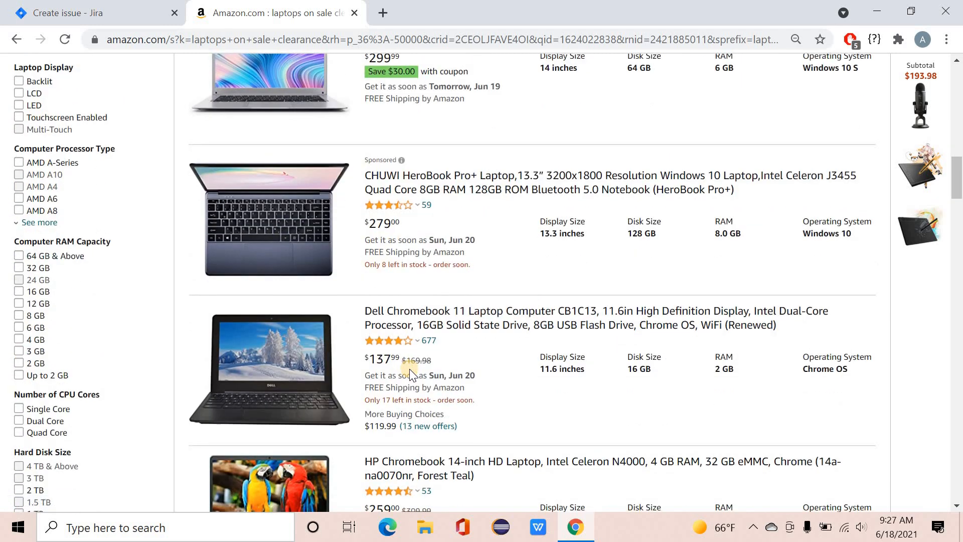
scroll(410, 371, down, 3)
scroll(409, 371, up, 15)
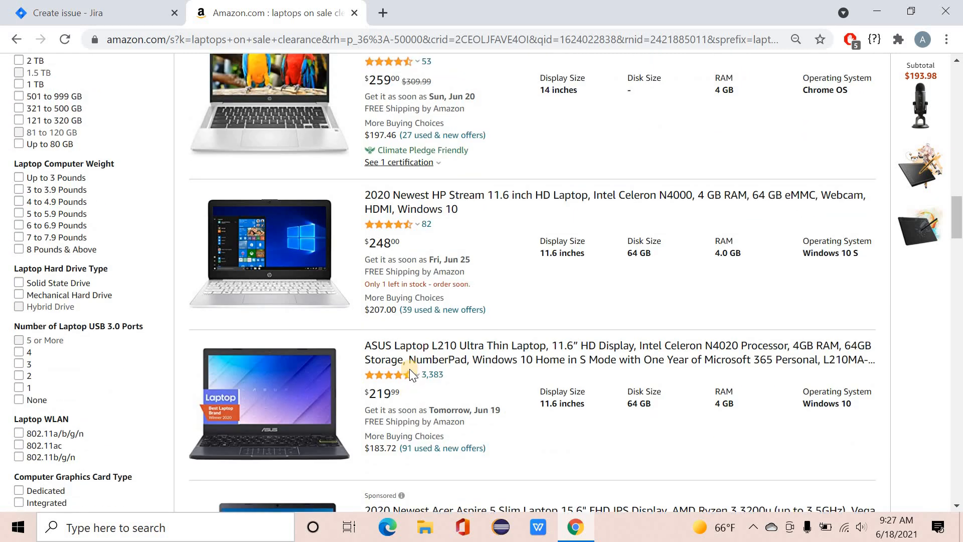
scroll(409, 368, up, 5)
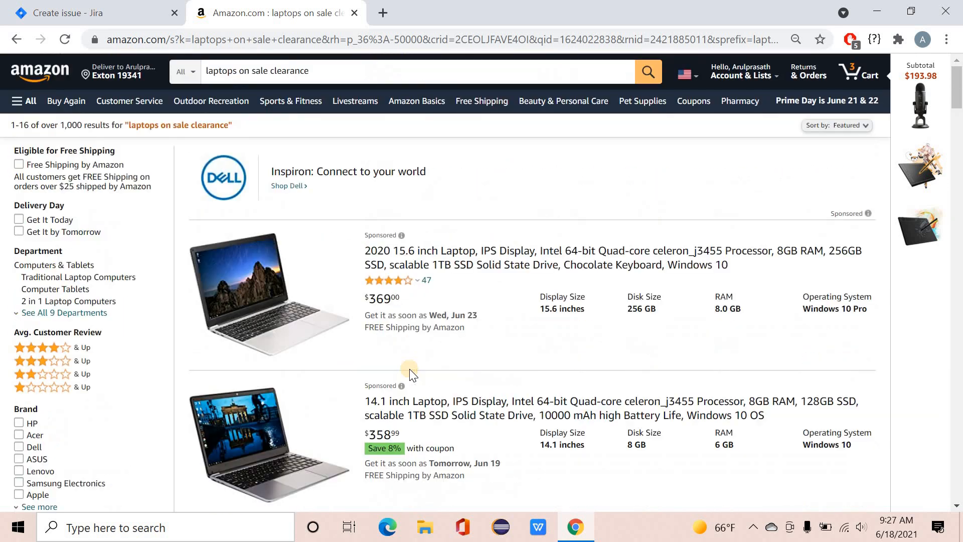
right_click(378, 300)
click(438, 469)
right_click(378, 299)
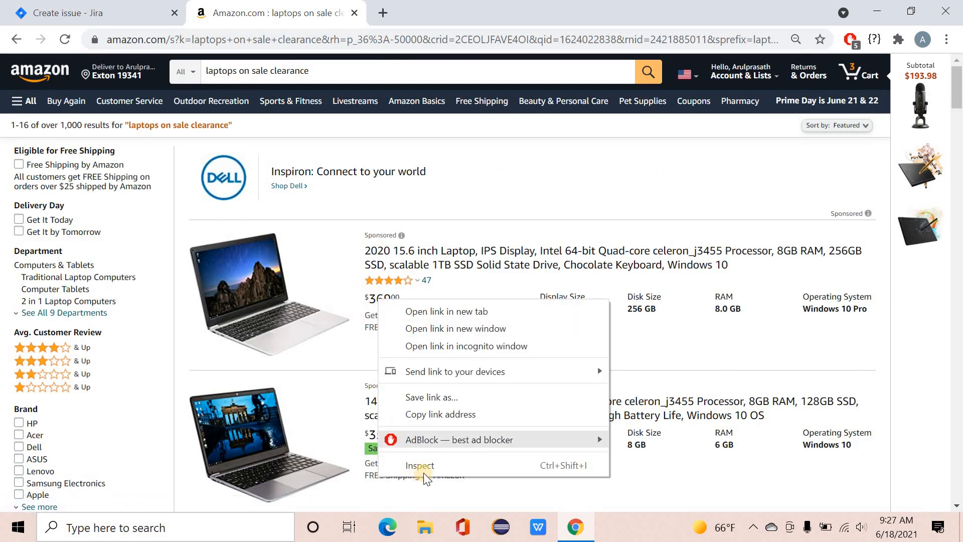
click(426, 467)
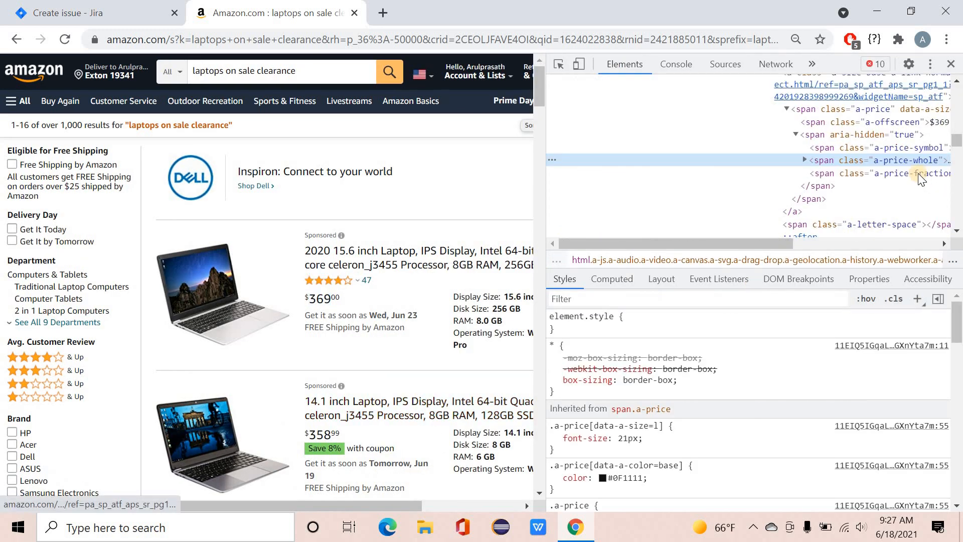
Change the first laptop's whole-dollar price text to 5000 in the page's HTML and close the developer tools
drag(760, 244, 847, 243)
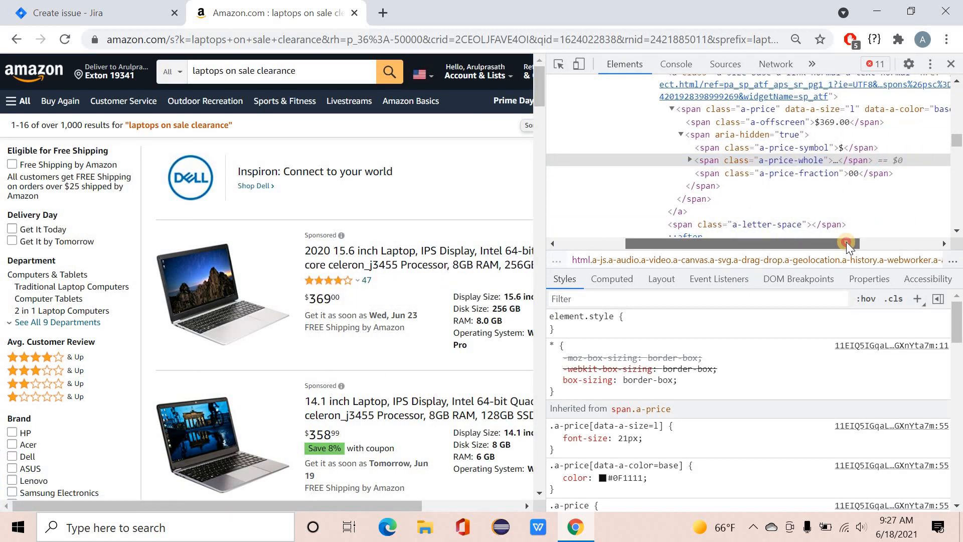
click(658, 160)
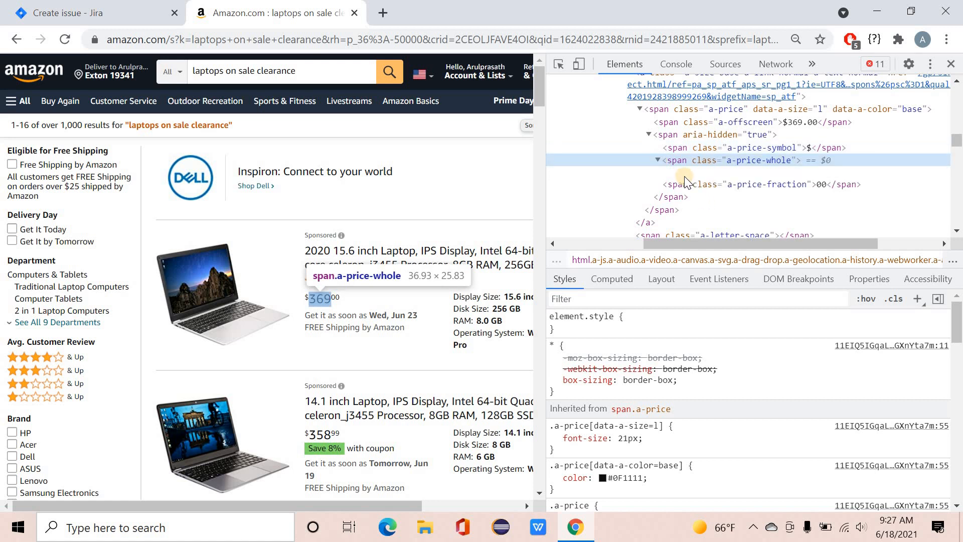
click(684, 173)
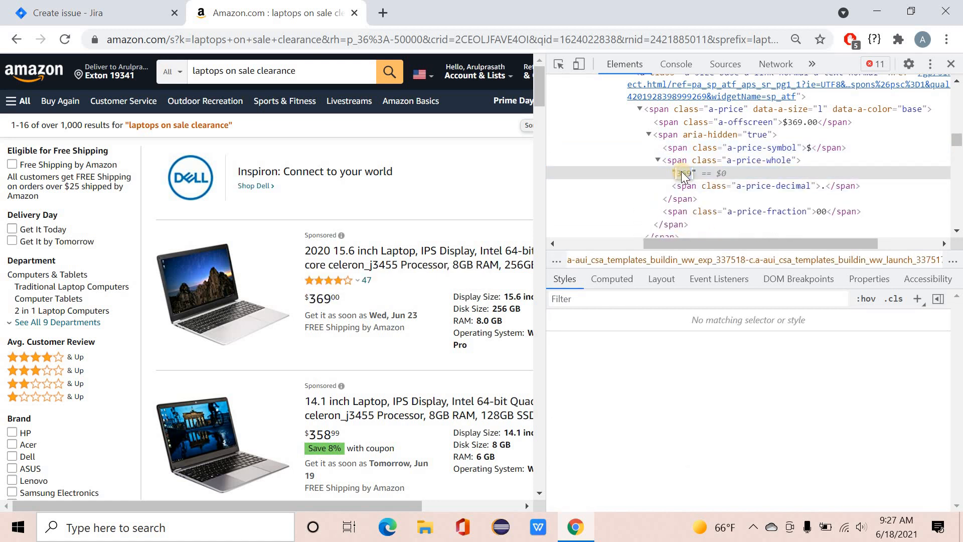
double_click(685, 172)
text(5000)
key(Return)
click(952, 64)
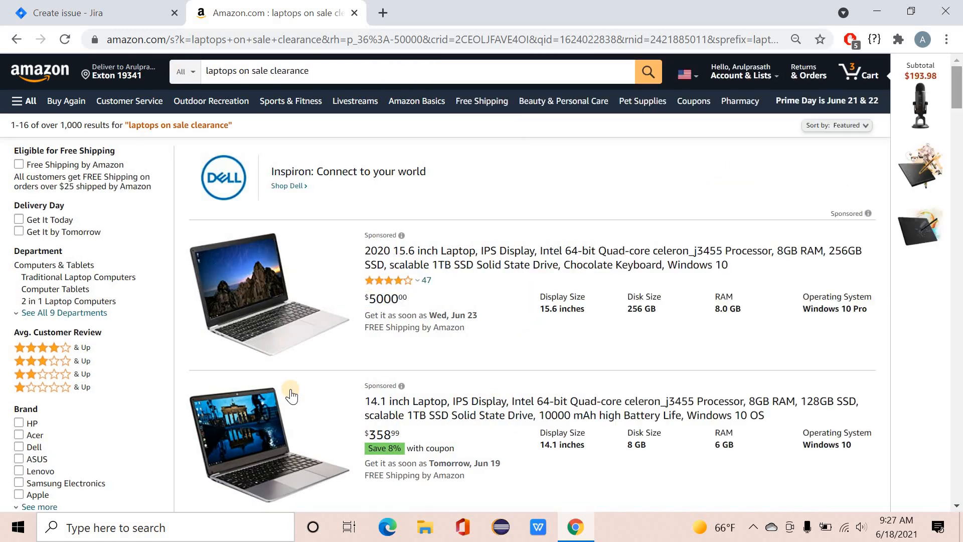
Capture the filtered laptop results, including the price filter and the $5000 laptop, as a rectangular snip with Snipping Tool
scroll(149, 346, down, 3)
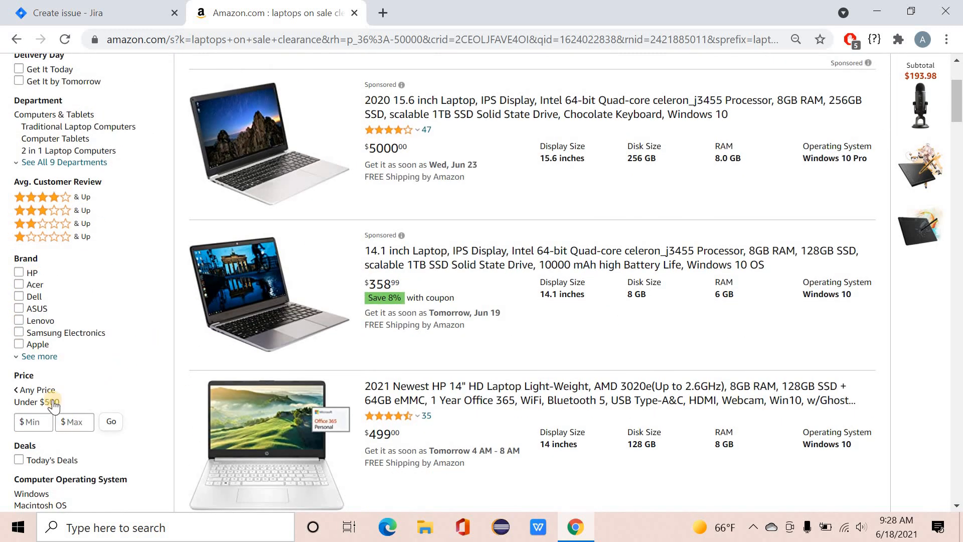
click(311, 532)
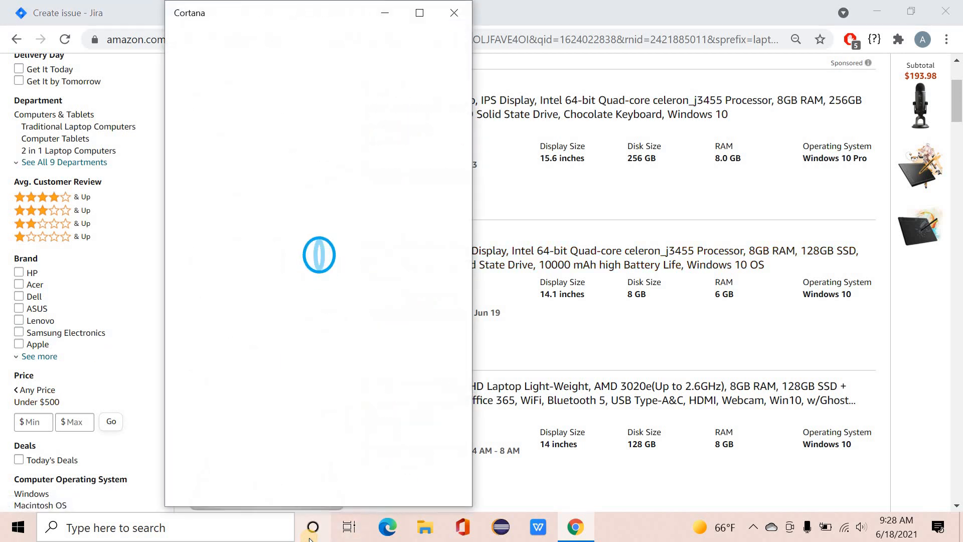
click(454, 15)
click(94, 536)
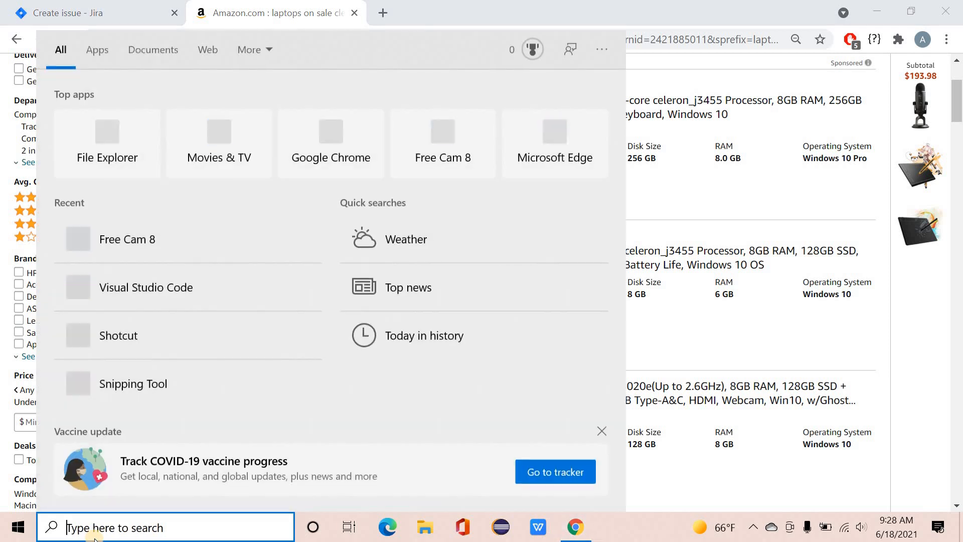
text(sni)
click(129, 110)
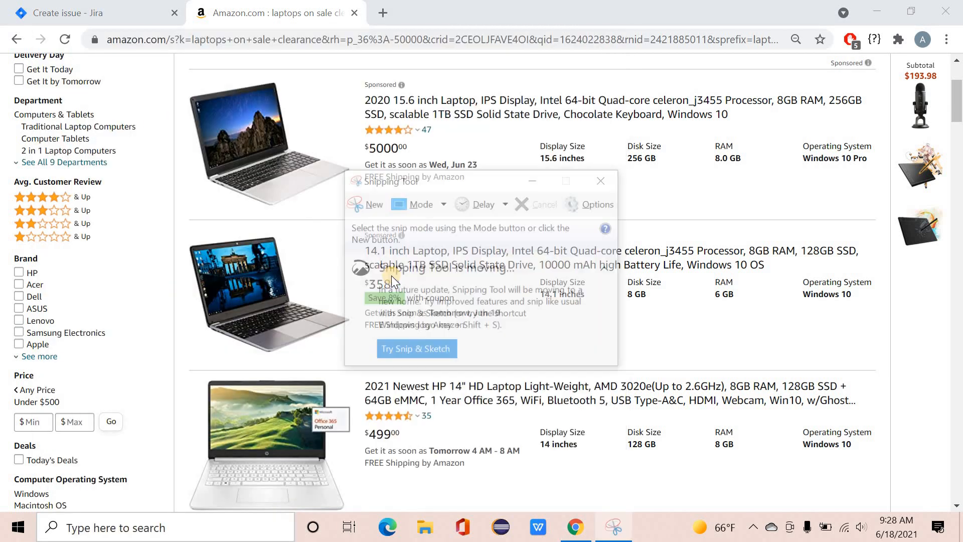
click(360, 204)
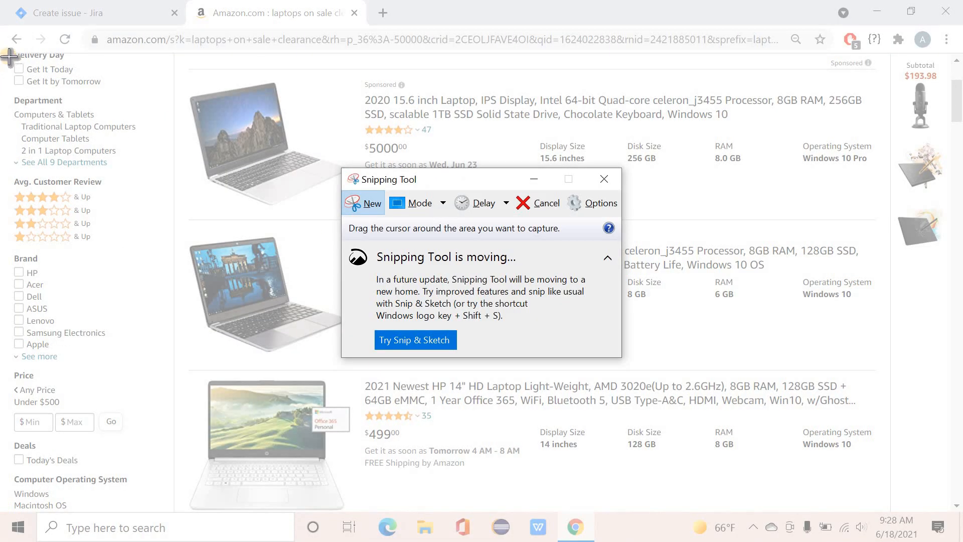
drag(4, 54, 906, 484)
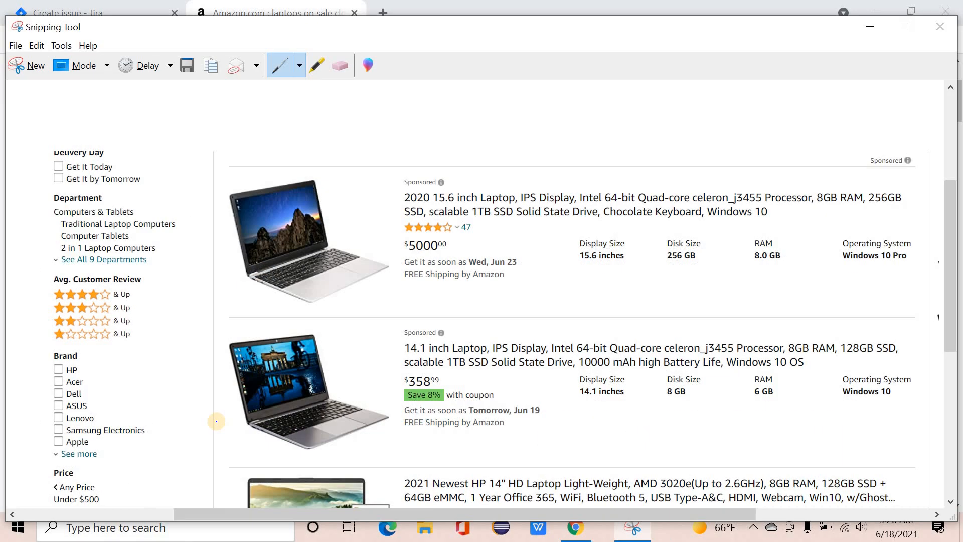
Highlight the Min and Max price fields and the "Under $500" option in yellow on the snip
scroll(107, 414, down, 2)
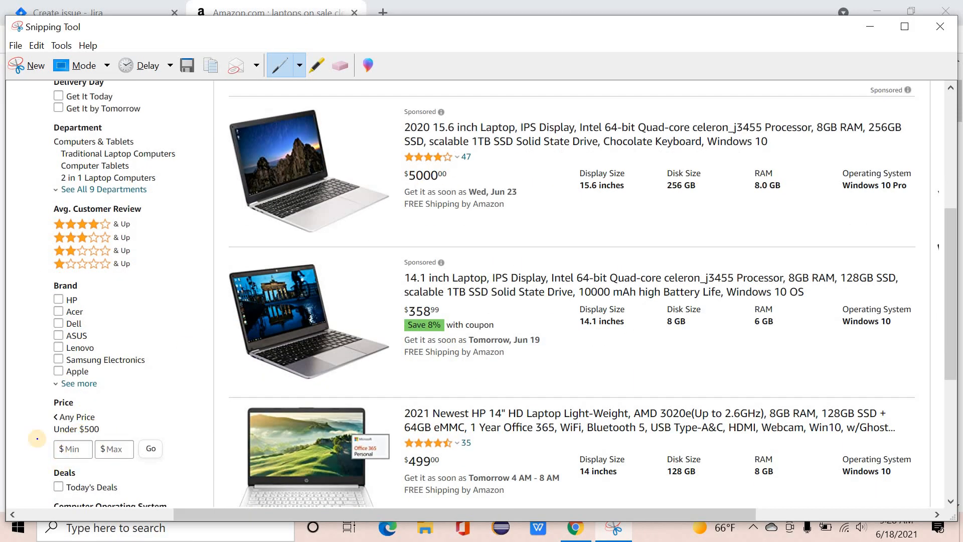
click(317, 65)
mouse_move(56, 443)
mouse_down()
mouse_move(56, 455)
mouse_move(95, 449)
mouse_move(23, 454)
mouse_up()
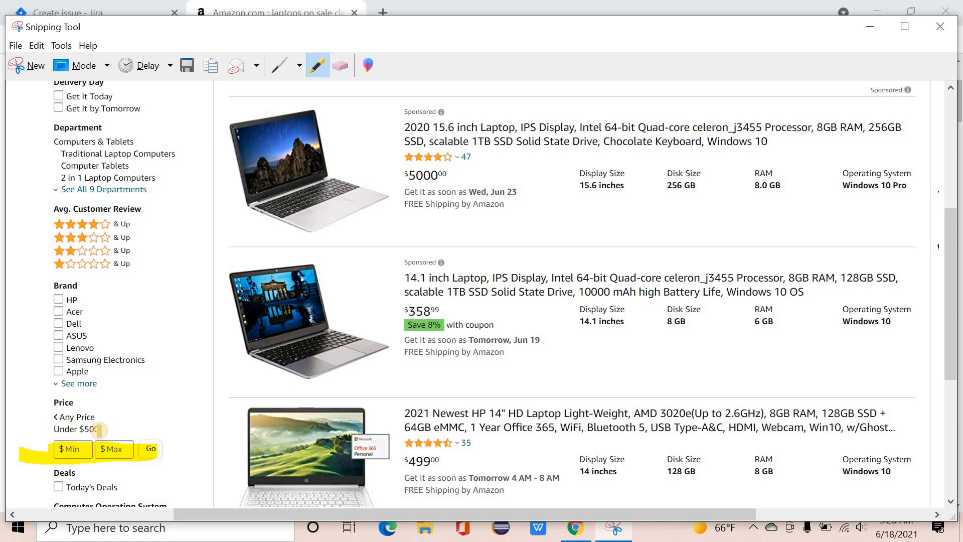
drag(100, 430, 53, 430)
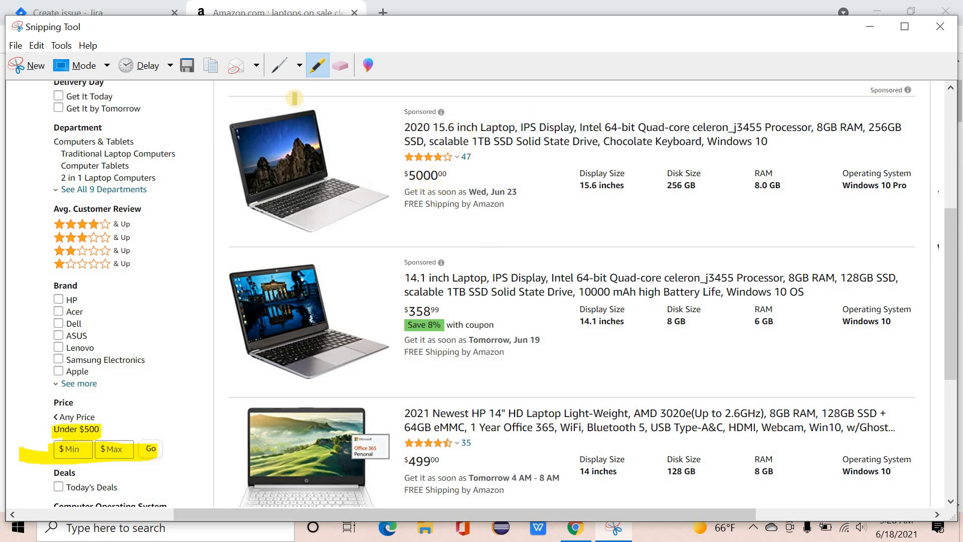
Circle the first laptop's picture and its $5000 price with the blue pen on the snip
click(279, 65)
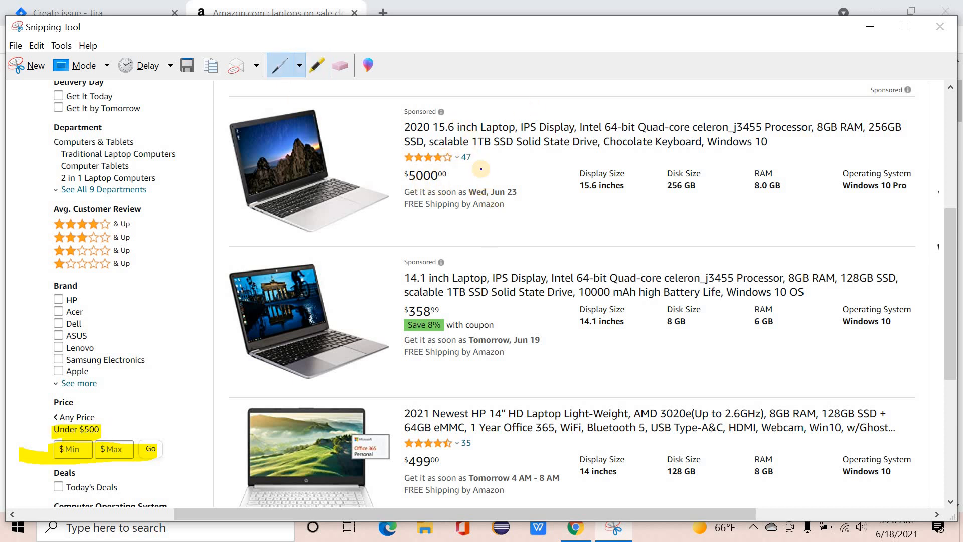
mouse_move(516, 155)
mouse_down()
mouse_move(465, 108)
mouse_move(250, 114)
mouse_up()
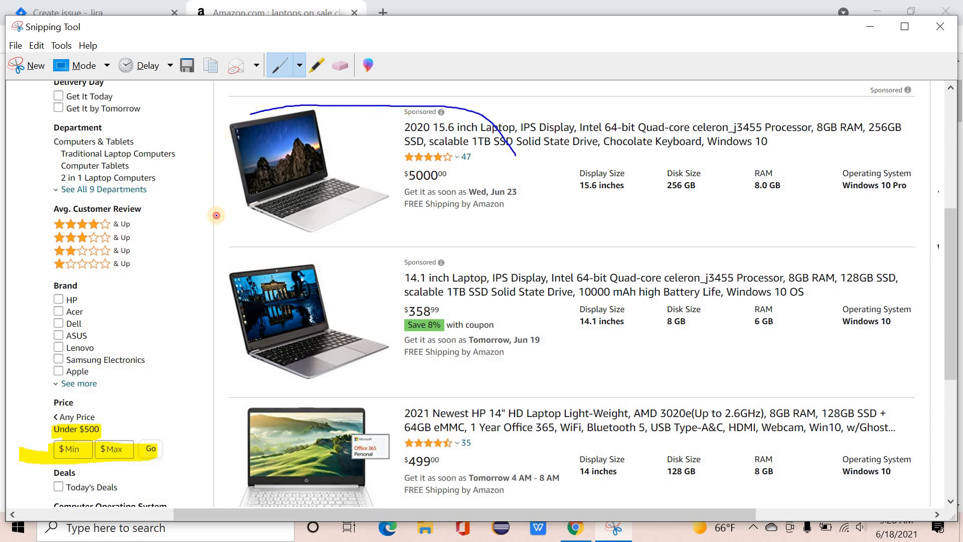
mouse_move(216, 215)
mouse_down()
mouse_move(381, 249)
mouse_move(532, 169)
mouse_move(507, 153)
mouse_up()
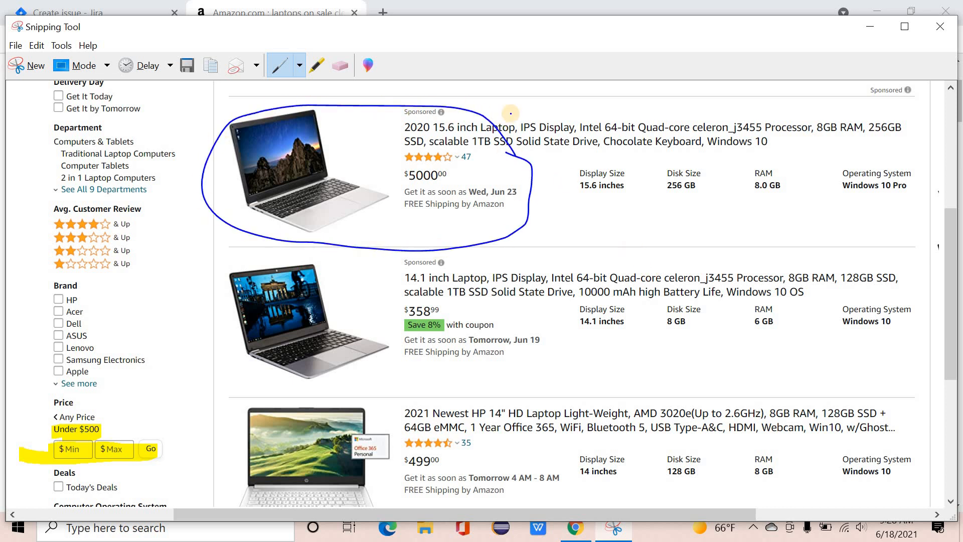
Draw an arrow pointing to the circled laptop and handwrite a short note at the arrow's tail
drag(543, 153, 602, 118)
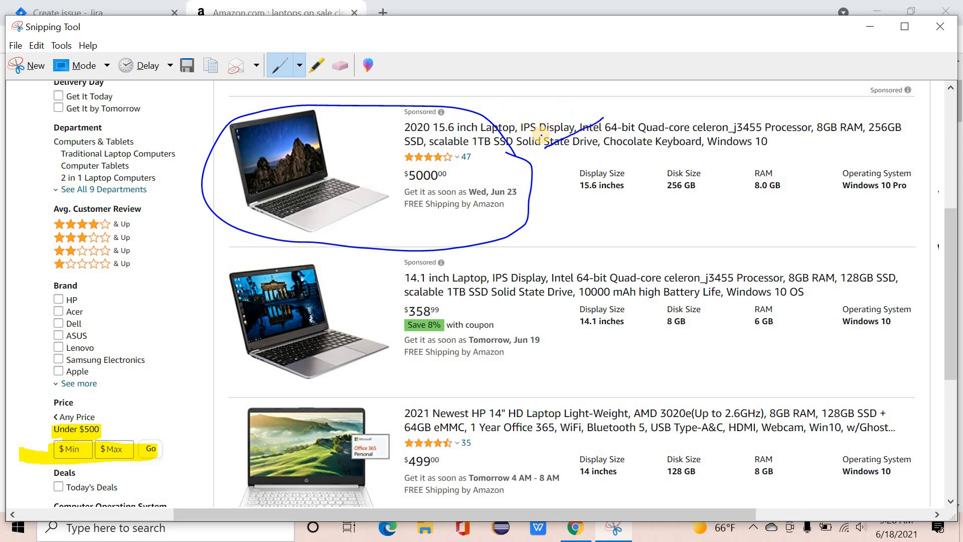
mouse_move(542, 133)
mouse_down()
mouse_move(542, 159)
mouse_move(560, 156)
mouse_up()
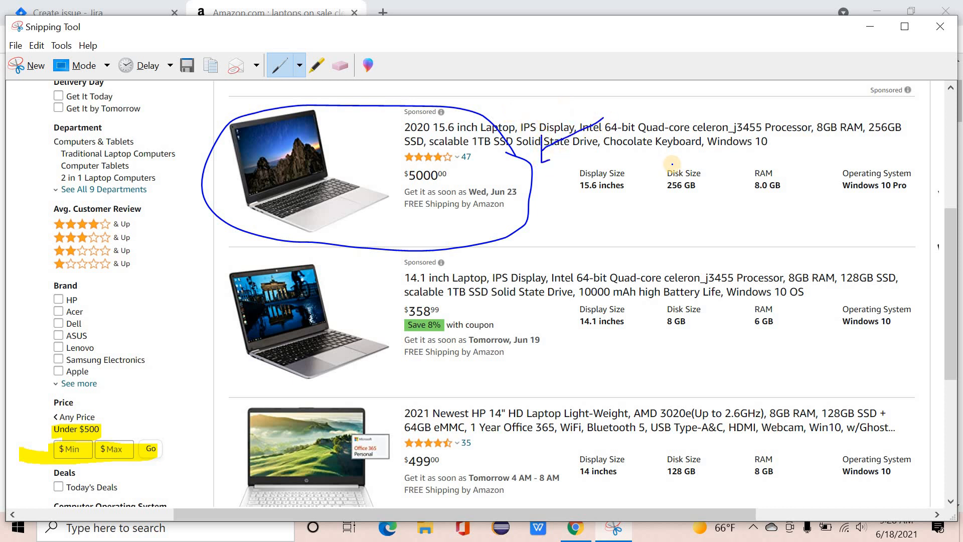
mouse_move(624, 113)
mouse_down()
mouse_move(624, 131)
mouse_move(670, 124)
mouse_move(705, 135)
mouse_up()
click(624, 106)
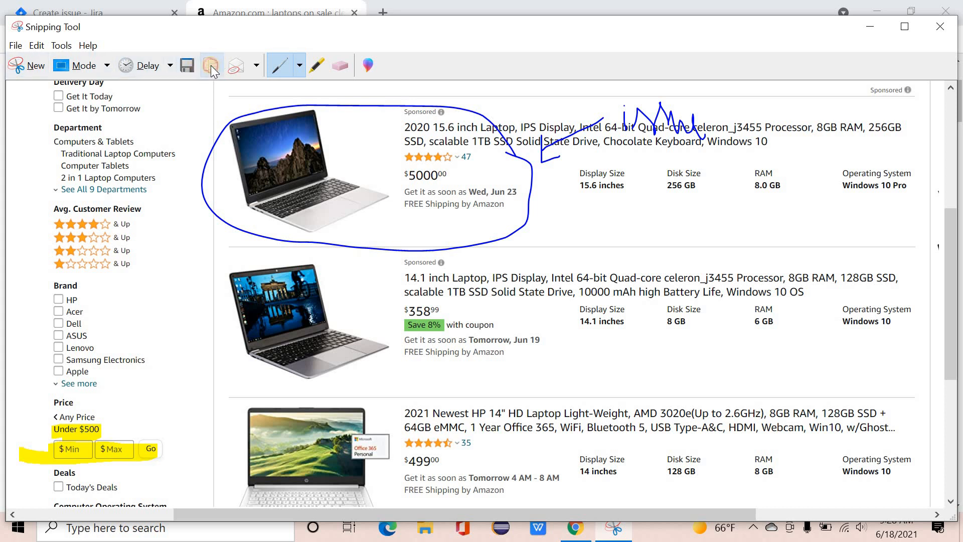
Switch back to the Jira issue form and paste the annotated snip under "Snapshots:" in the description, followed by a new line
click(871, 26)
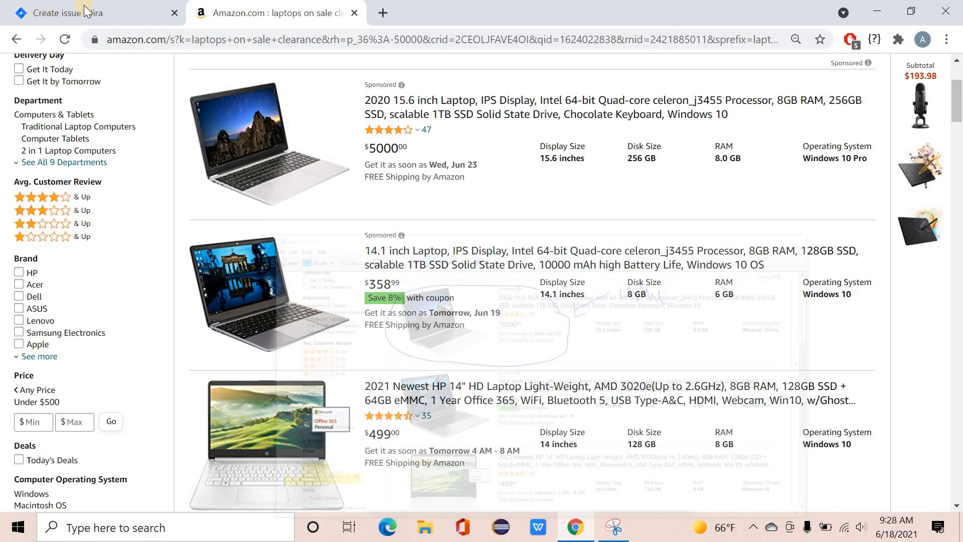
click(86, 13)
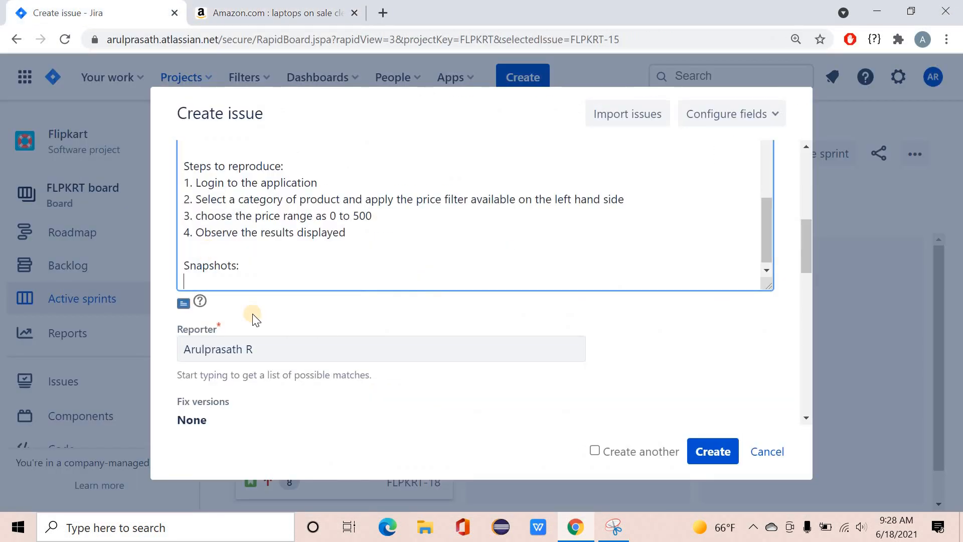
key(ctrl+v)
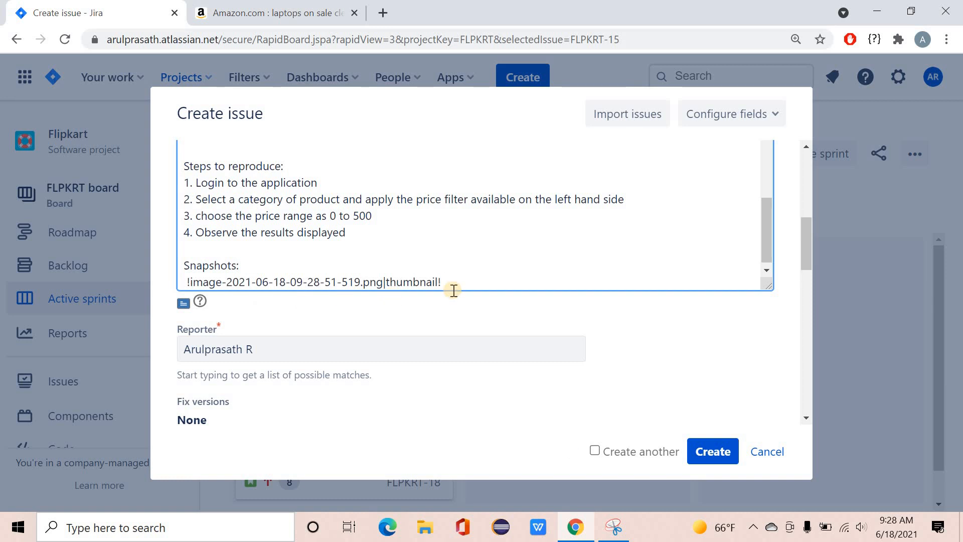
key(Return)
key(Return)
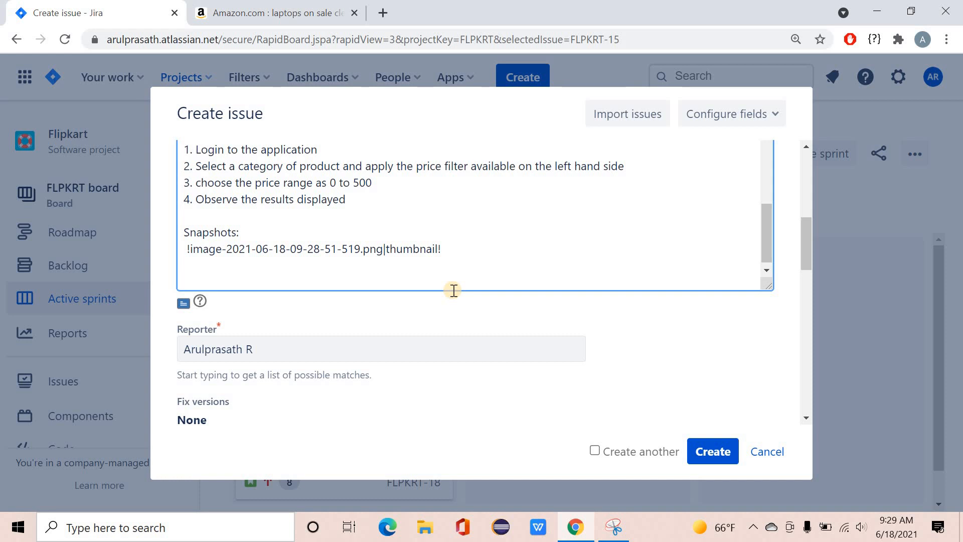
scroll(370, 261, up, 3)
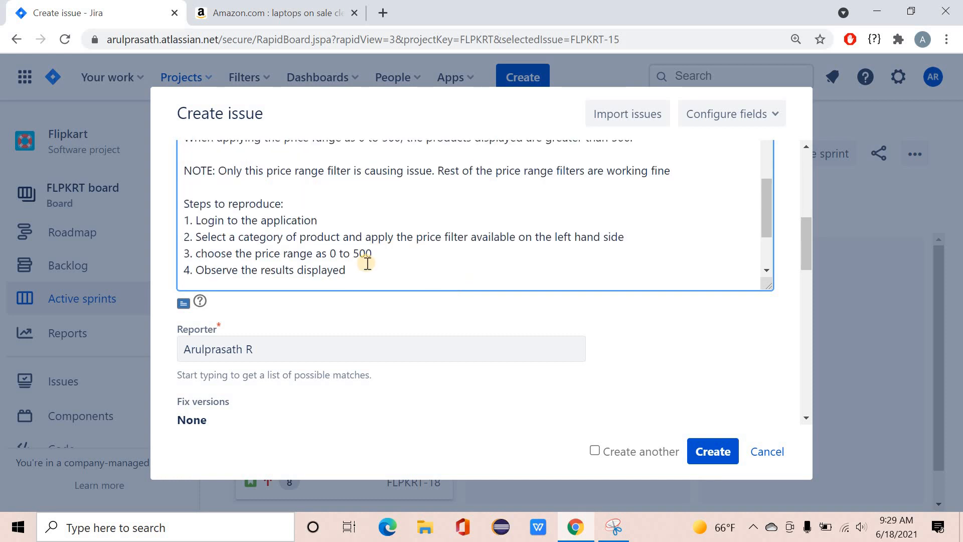
scroll(360, 278, down, 3)
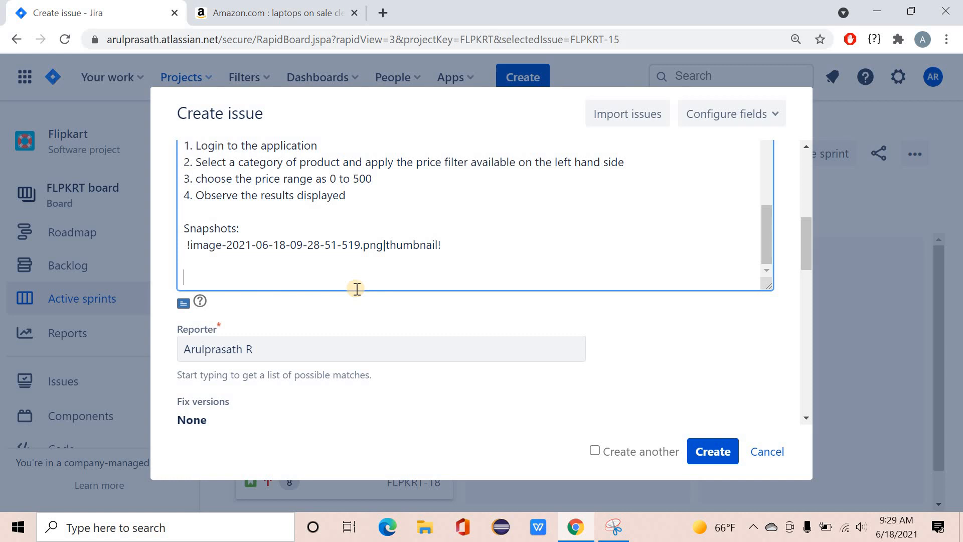
scroll(357, 289, down, 1)
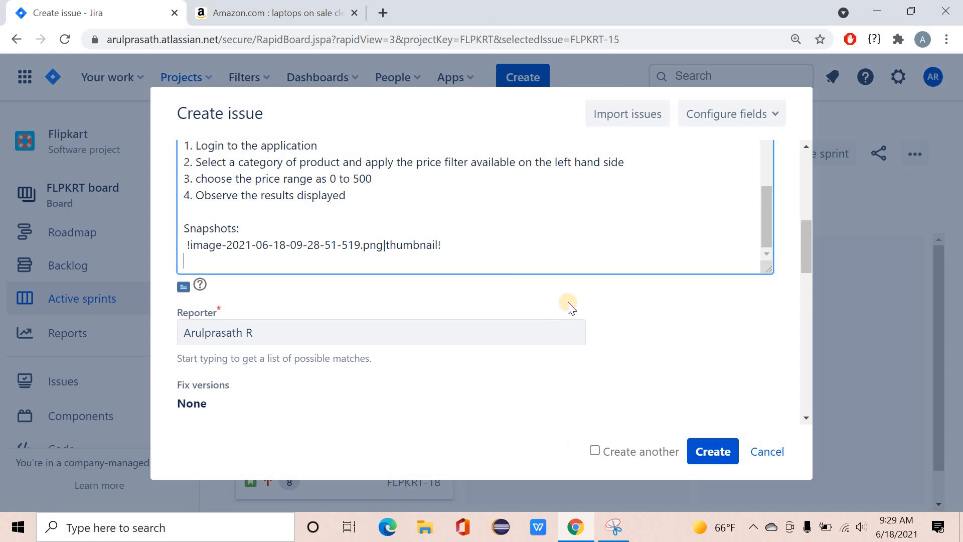
Set the bug's priority to High
scroll(575, 304, down, 3)
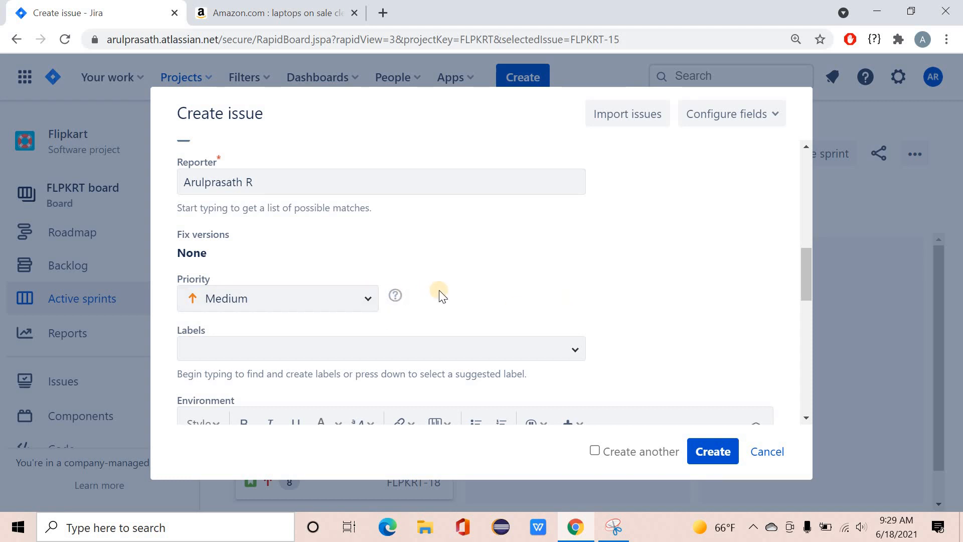
scroll(439, 290, down, 2)
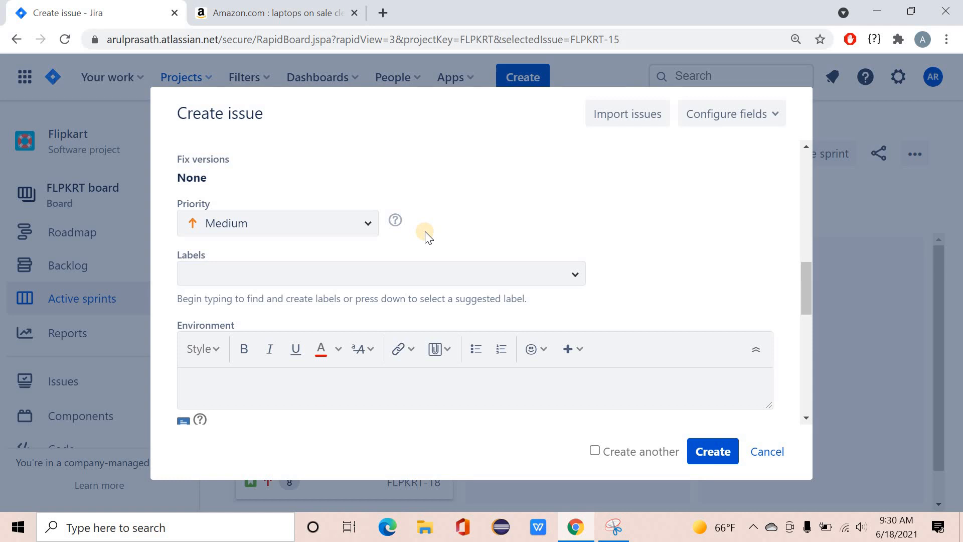
click(363, 230)
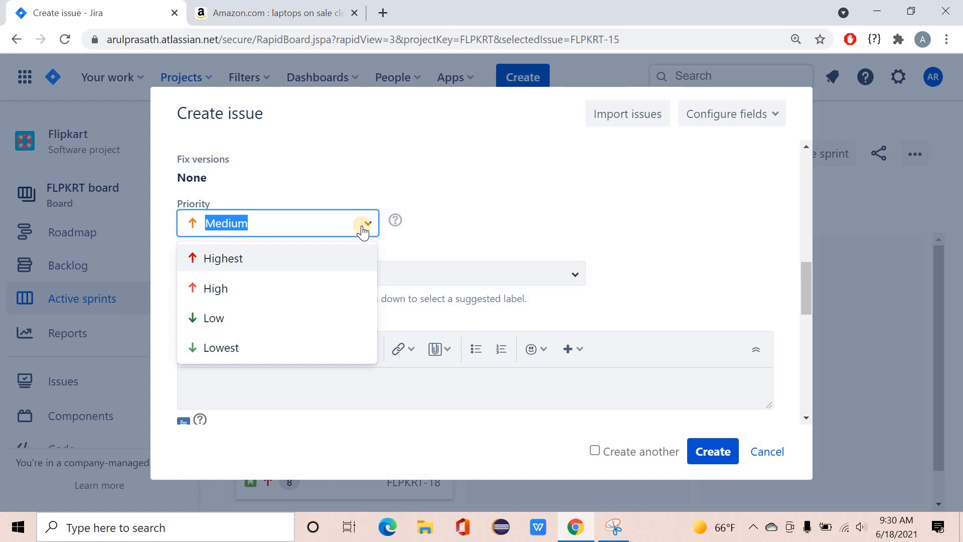
click(281, 286)
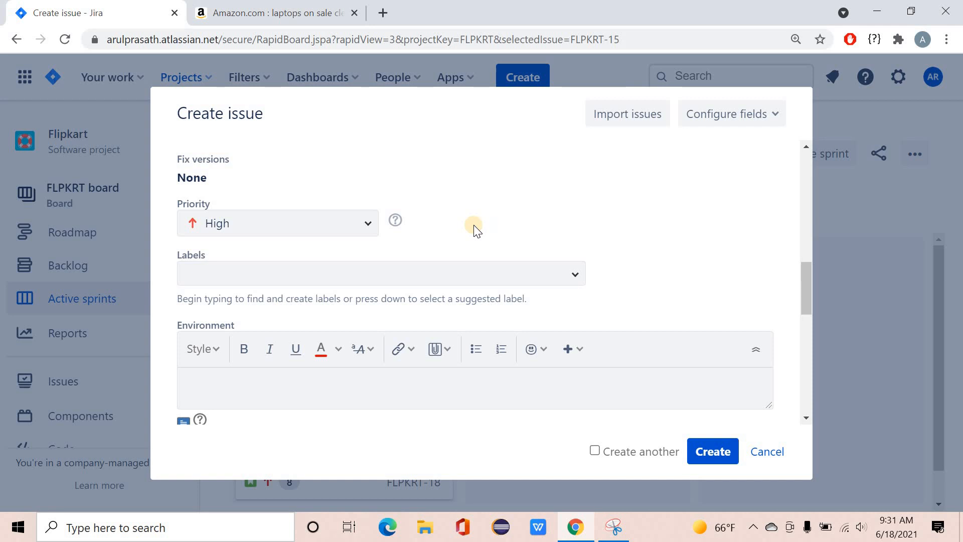
Add the new label "pricefilter" to the bug
click(310, 279)
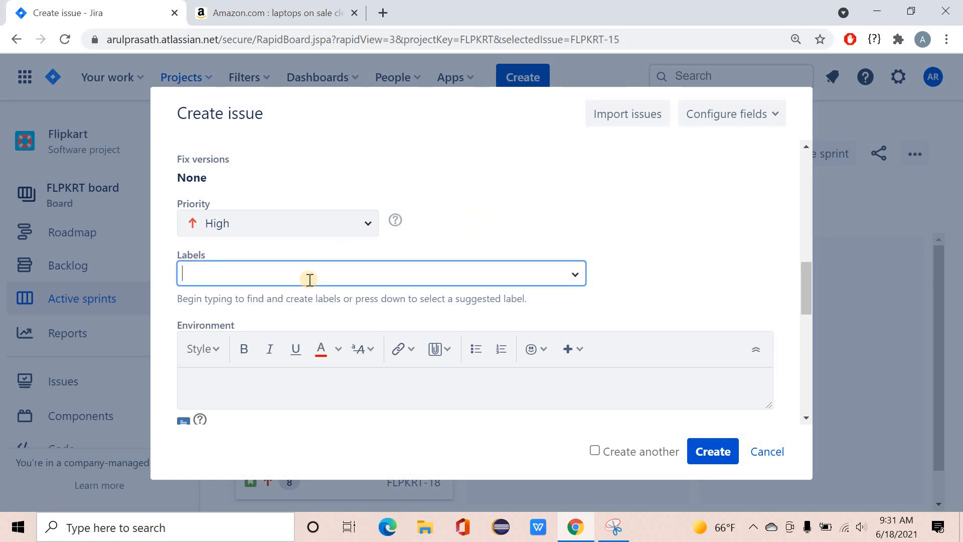
text(price)
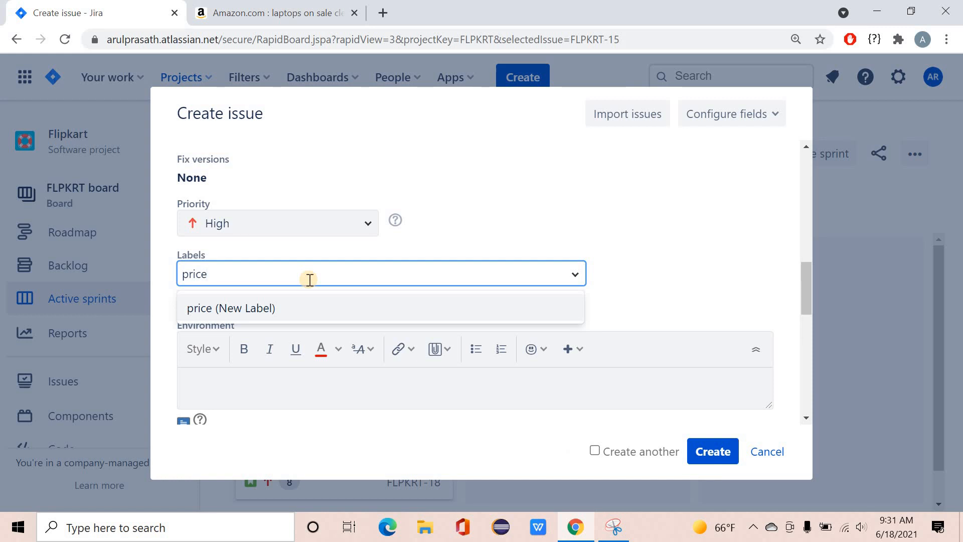
text(filter)
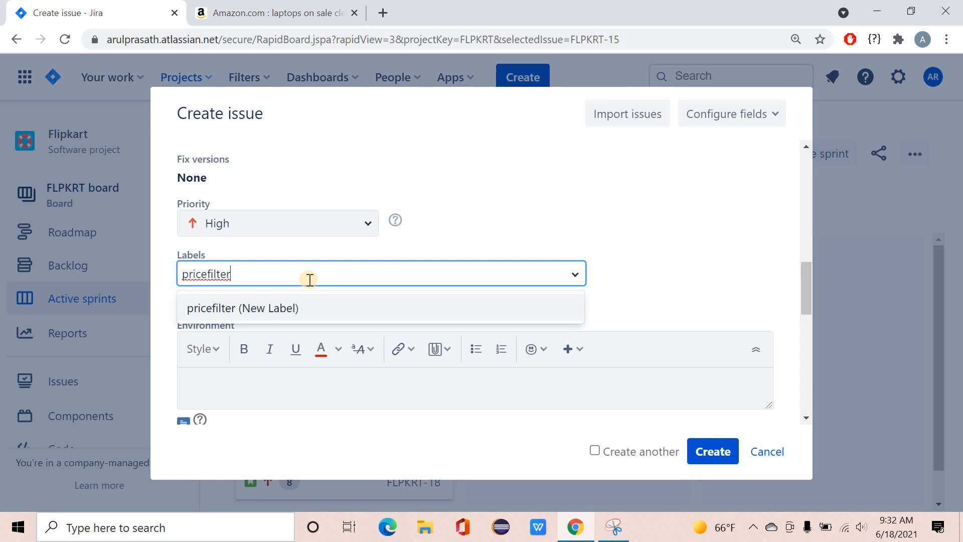
key(BackSpace)
key(BackSpace)
key(BackSpace)
key(BackSpace)
key(BackSpace)
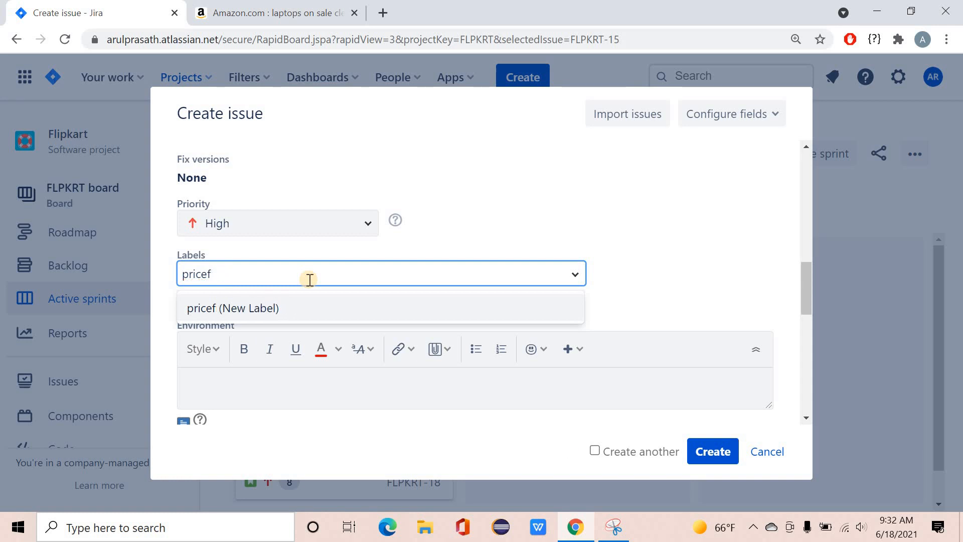
key(BackSpace)
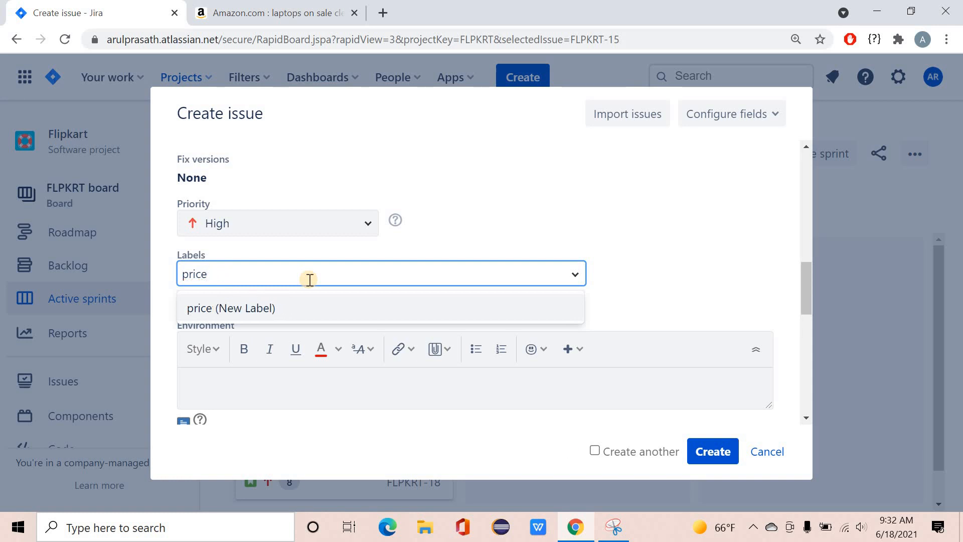
text(filter)
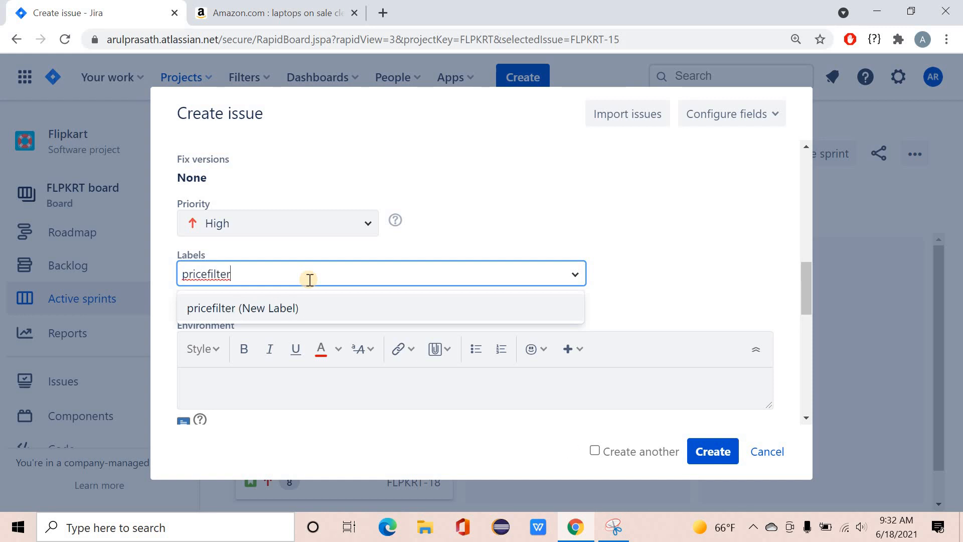
click(290, 310)
scroll(290, 309, down, 1)
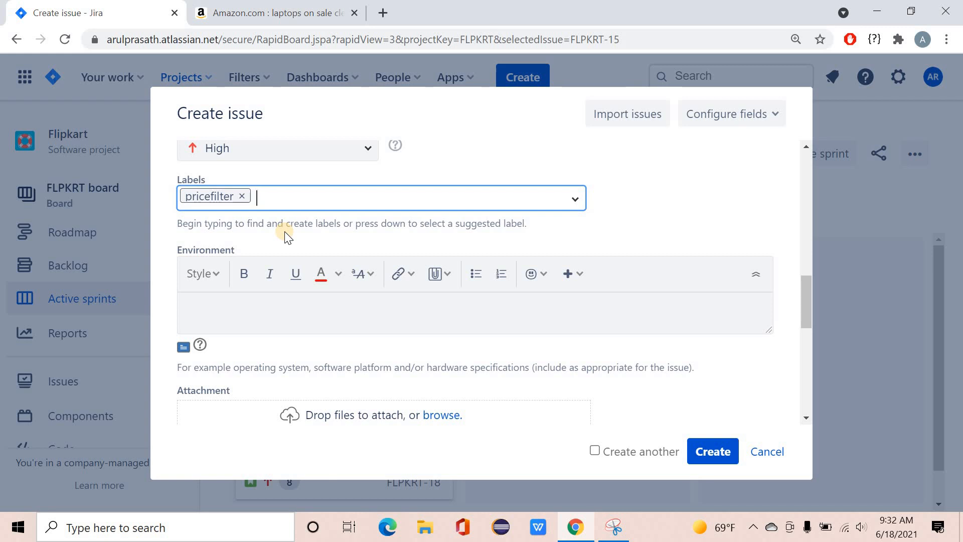
scroll(284, 236, down, 3)
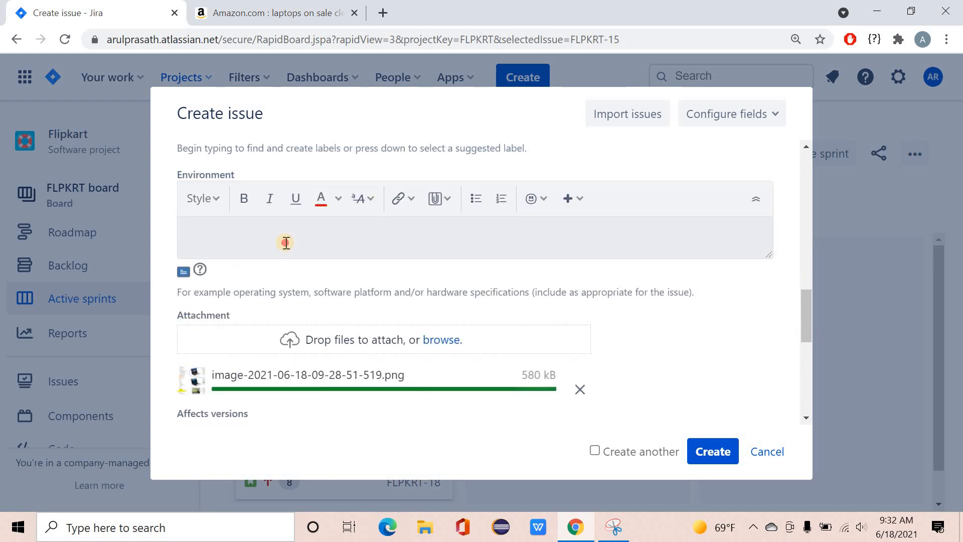
click(286, 243)
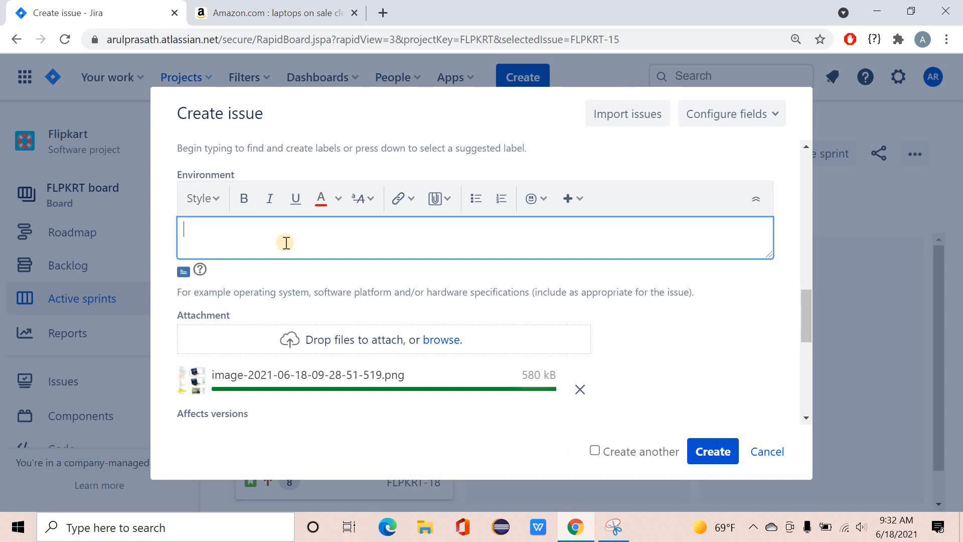
click(268, 11)
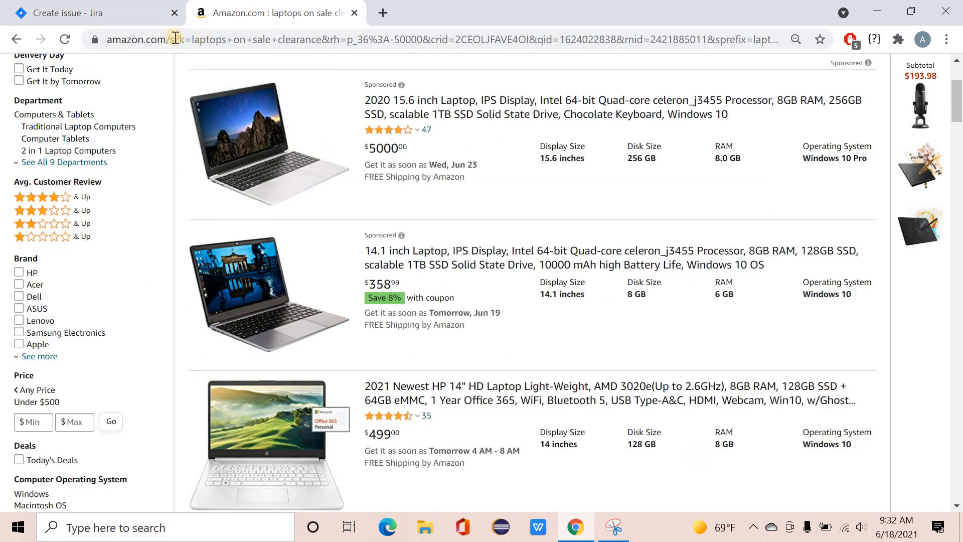
click(169, 40)
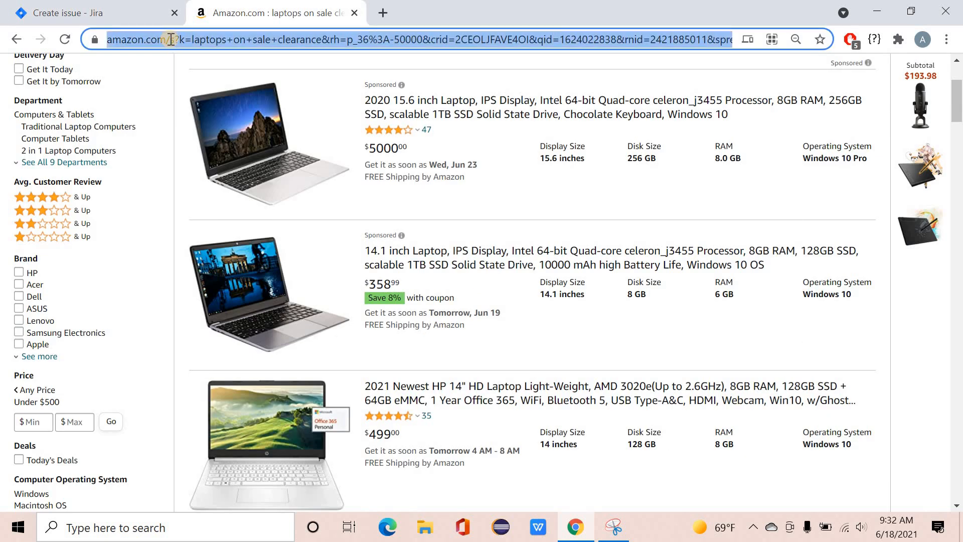
click(170, 39)
drag(234, 39, 107, 43)
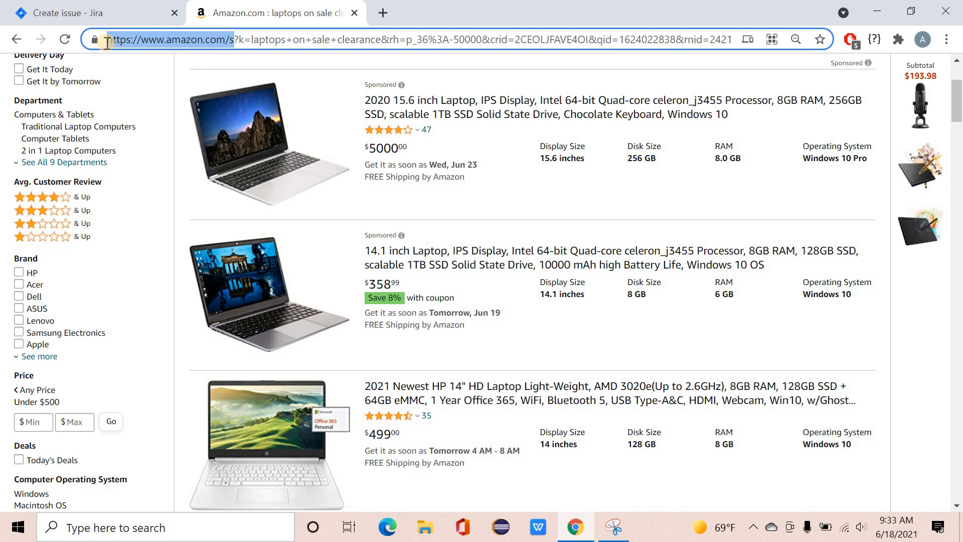
click(96, 11)
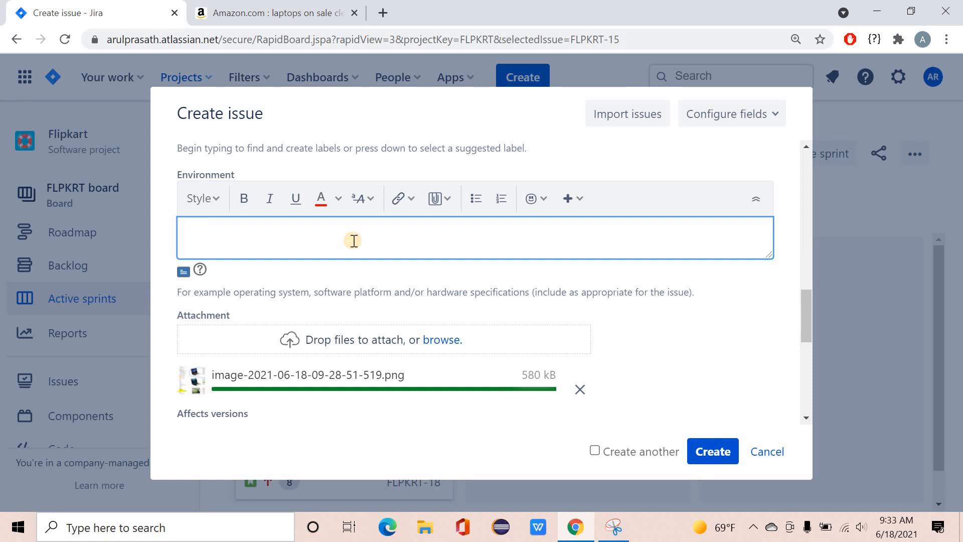
Enter "Tested on TB1." as the first line of the bug's Environment field and start a new line
text(TEsted s)
key(BackSpace)
key(BackSpace)
key(BackSpace)
key(BackSpace)
key(BackSpace)
key(BackSpace)
text(ested on TB)
click(258, 13)
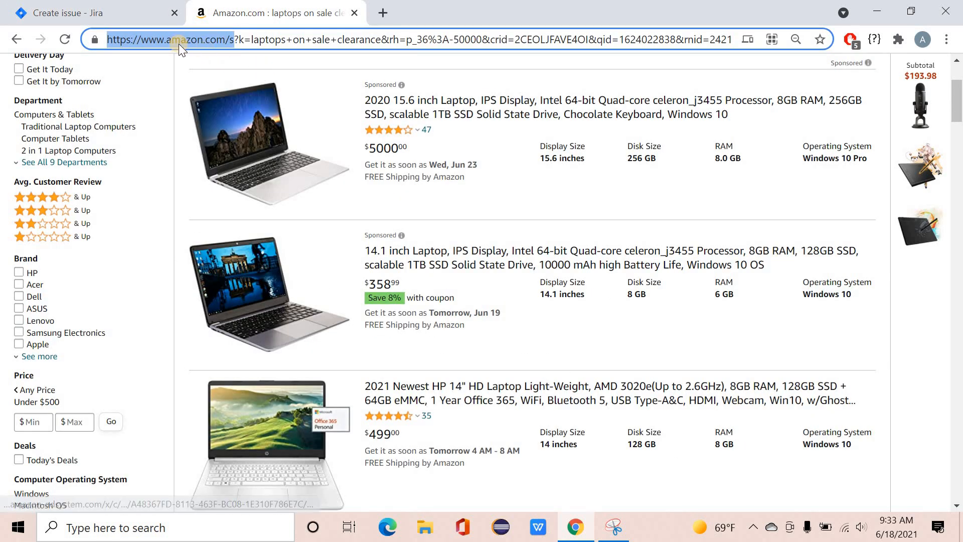
click(125, 6)
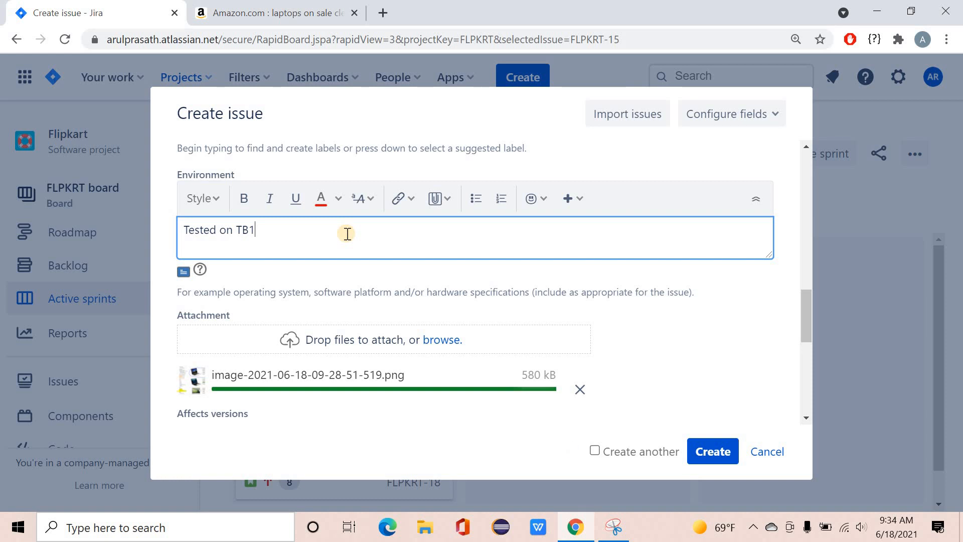
text(.)
key(Return)
Add the line "Browsers used for testing: Chrome, Opera, Firefox, Edge" to the Environment field, correcting the misspelled words
text(Borwsers used for testing:)
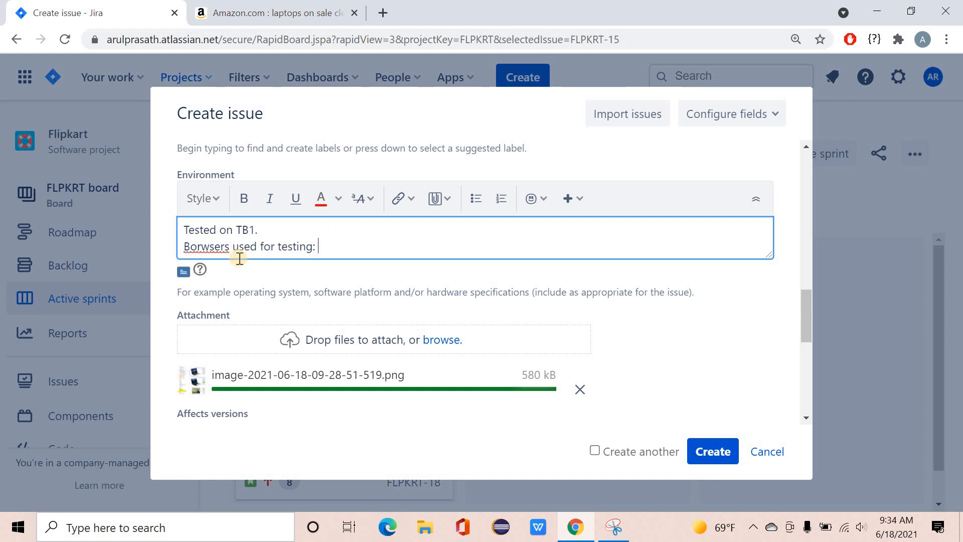
right_click(214, 248)
click(245, 266)
text(Crom)
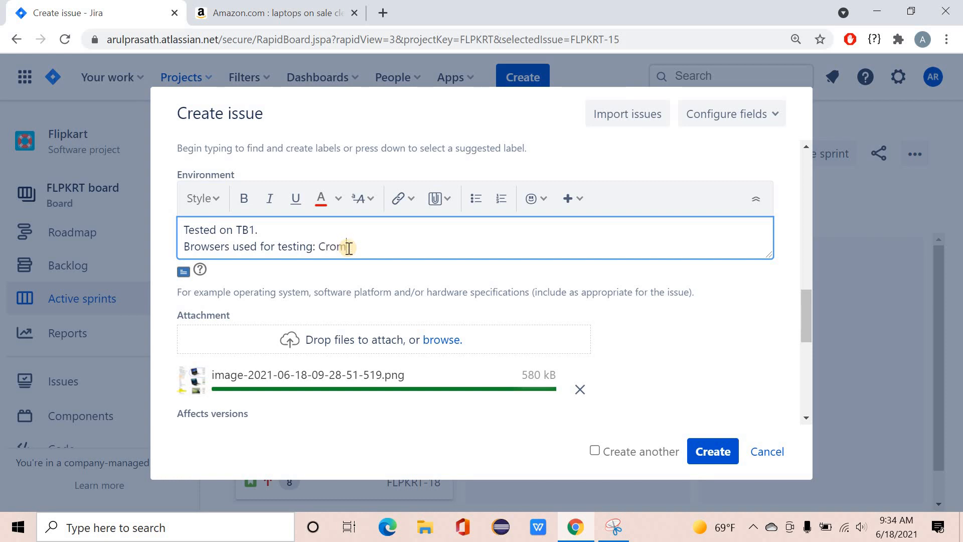
key(BackSpace)
key(BackSpace)
key(BackSpace)
text(hrome, Opera, Firefox,)
text(Edge)
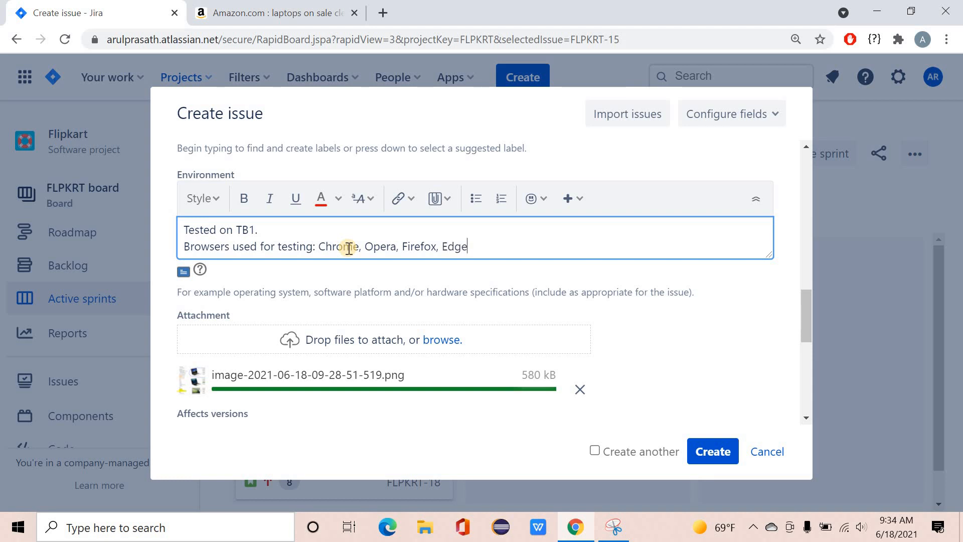
Link the bug to story FLPKRT-15 (filter products using price range) with the relation "blocks"
scroll(333, 273, down, 1)
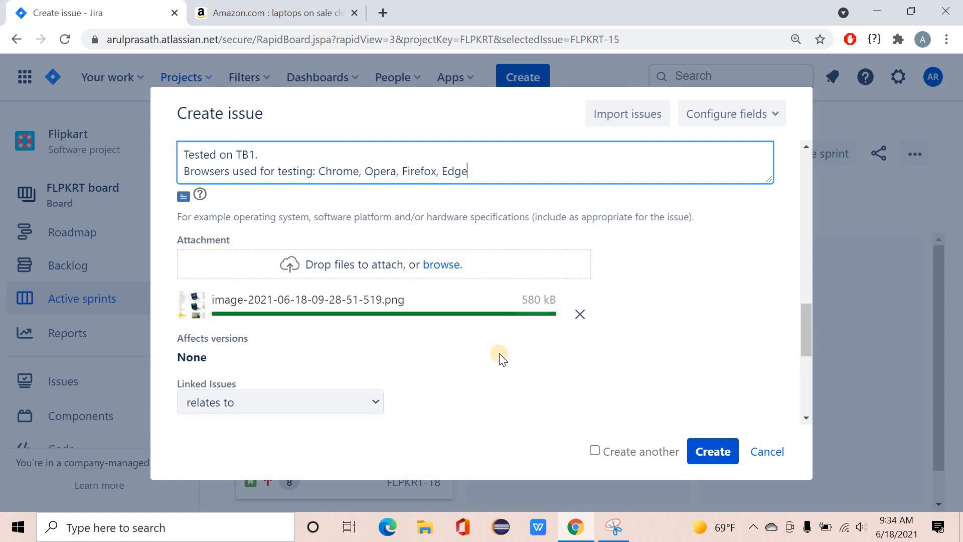
scroll(481, 354, down, 3)
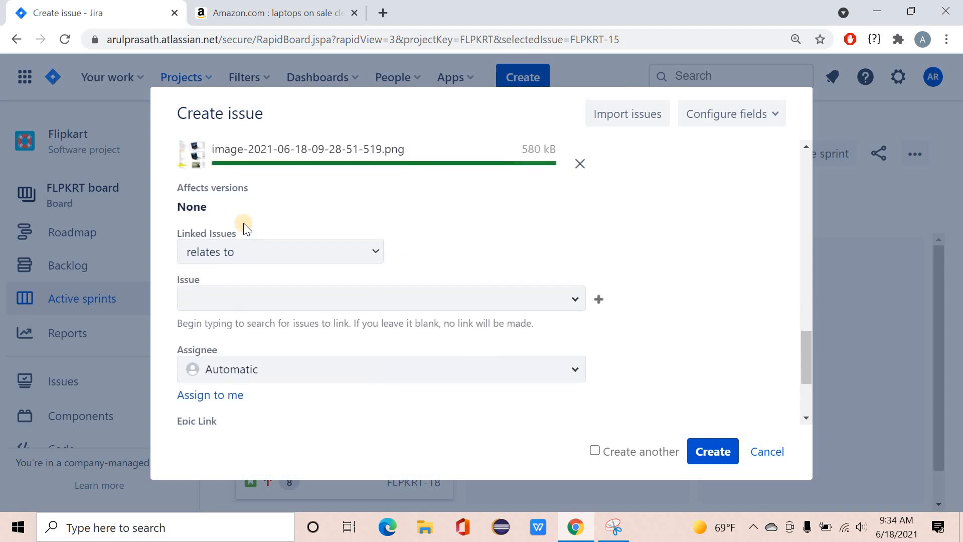
click(379, 254)
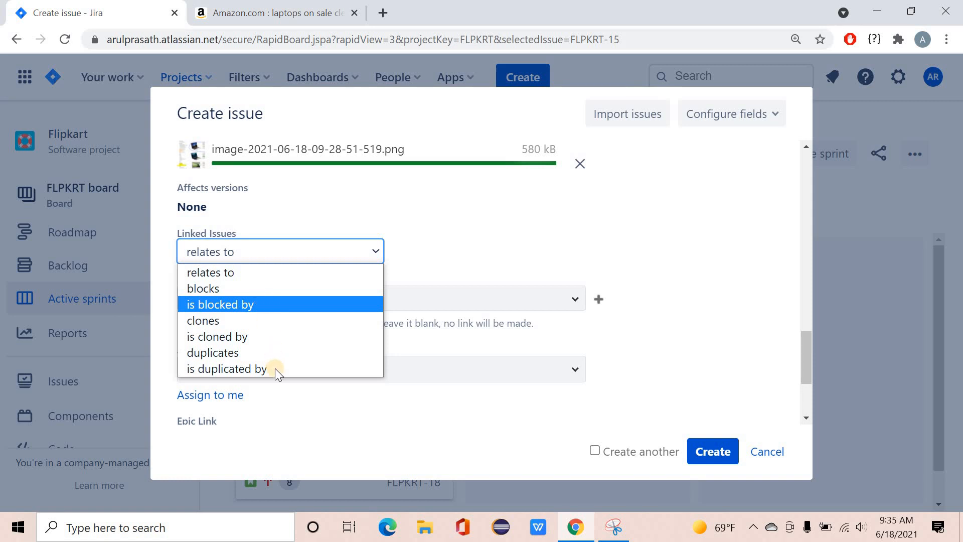
click(247, 287)
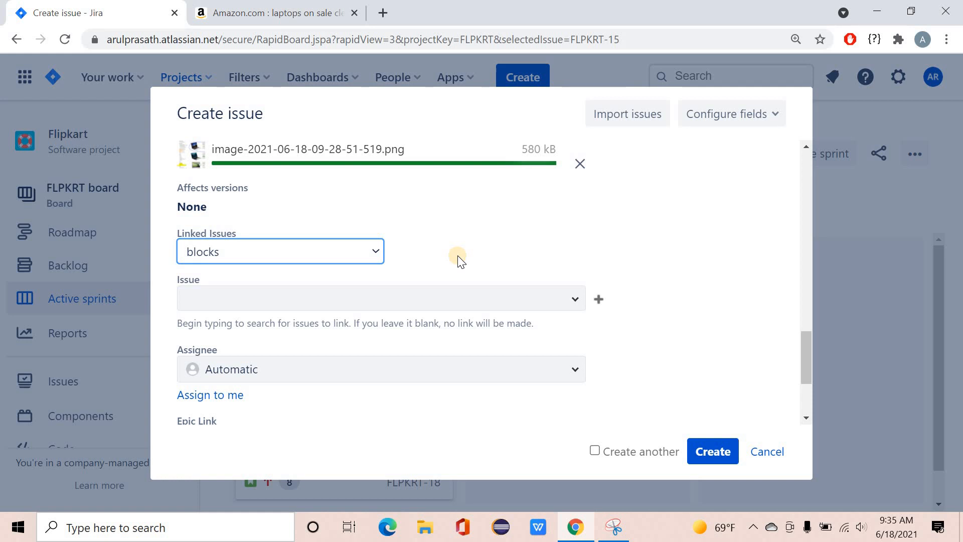
click(512, 300)
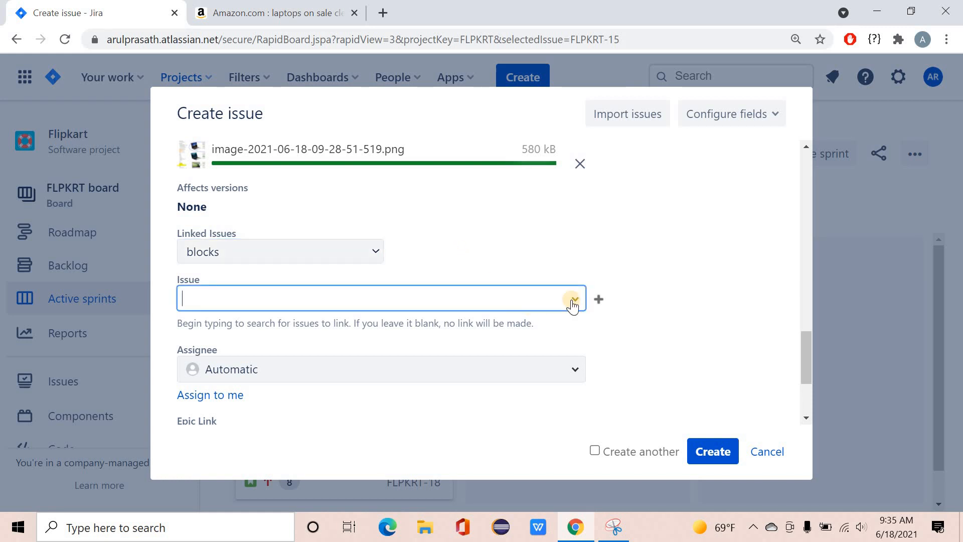
click(574, 301)
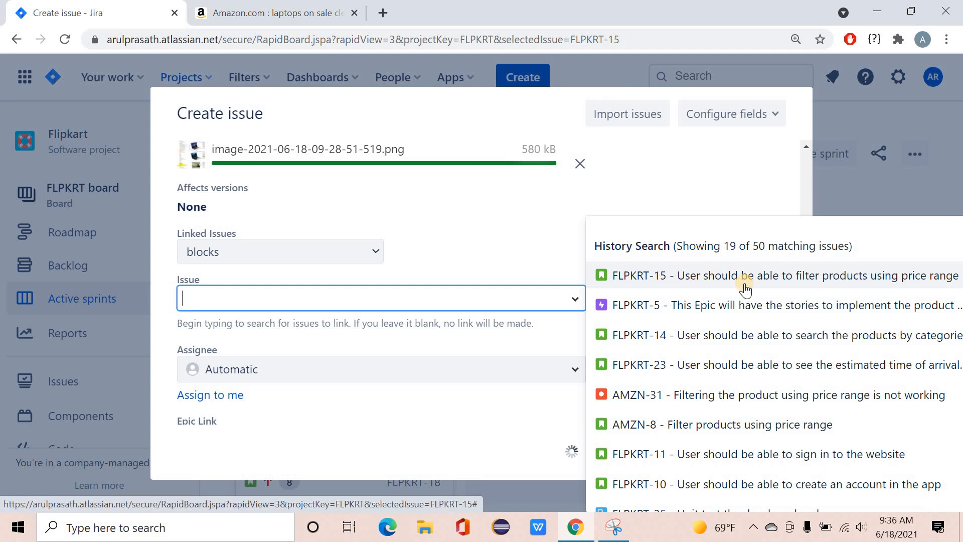
click(748, 277)
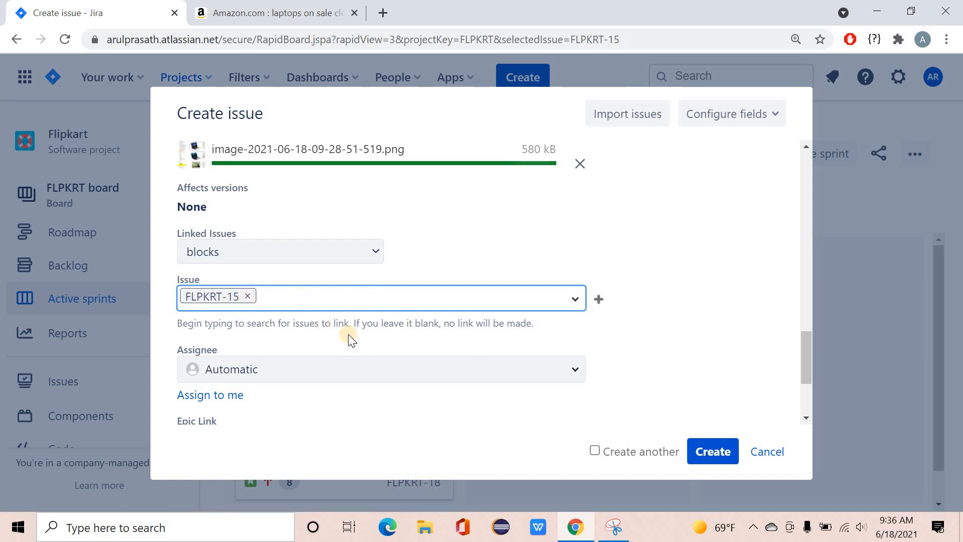
Assign the bug to your own user account
scroll(311, 321, down, 2)
key(Tab)
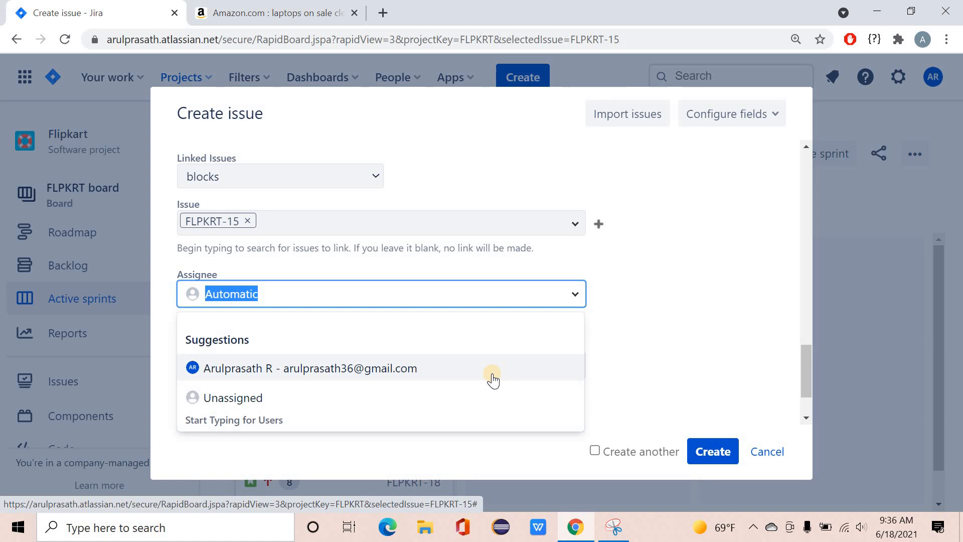
click(439, 368)
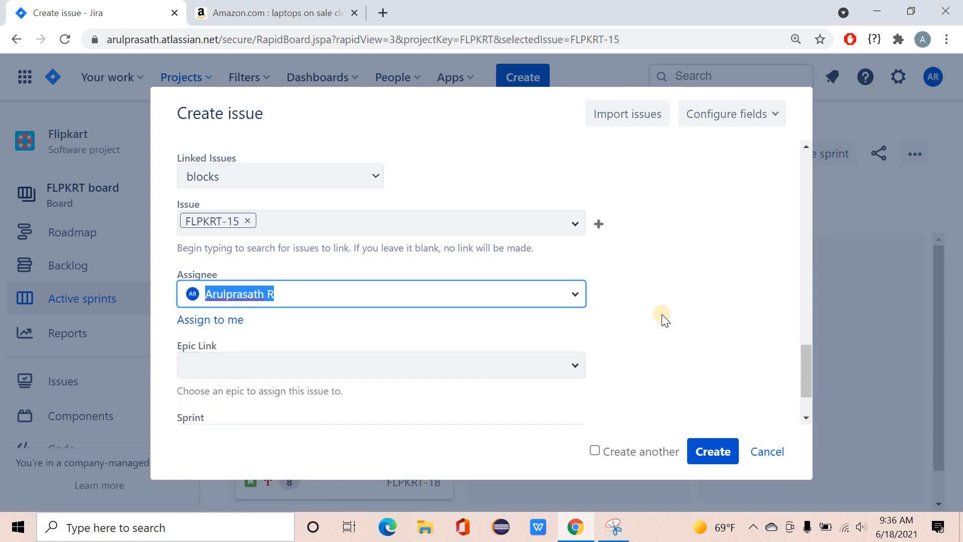
click(230, 320)
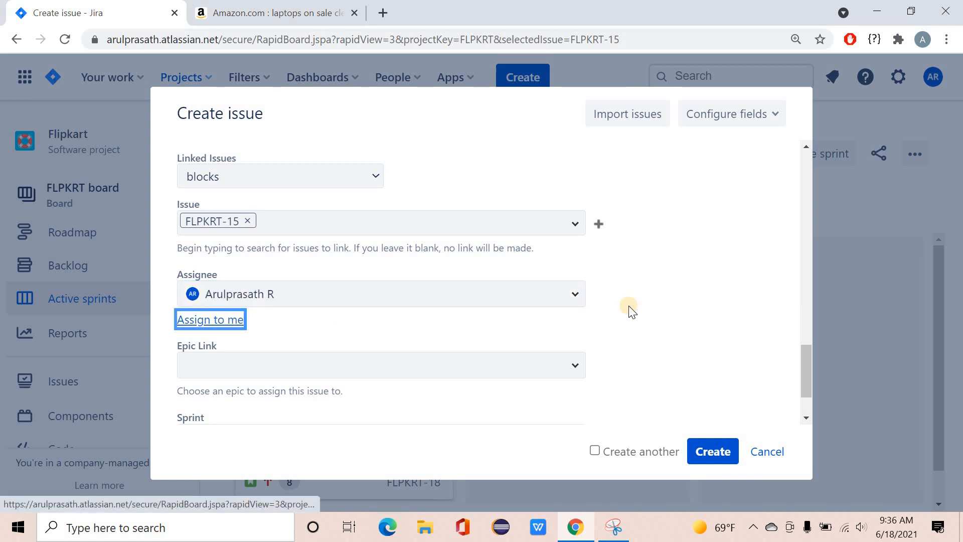
Set the bug's epic link to Browse (FLPKRT-5) and its sprint to FLPKRT Sprint 2
scroll(598, 329, down, 1)
scroll(598, 328, down, 1)
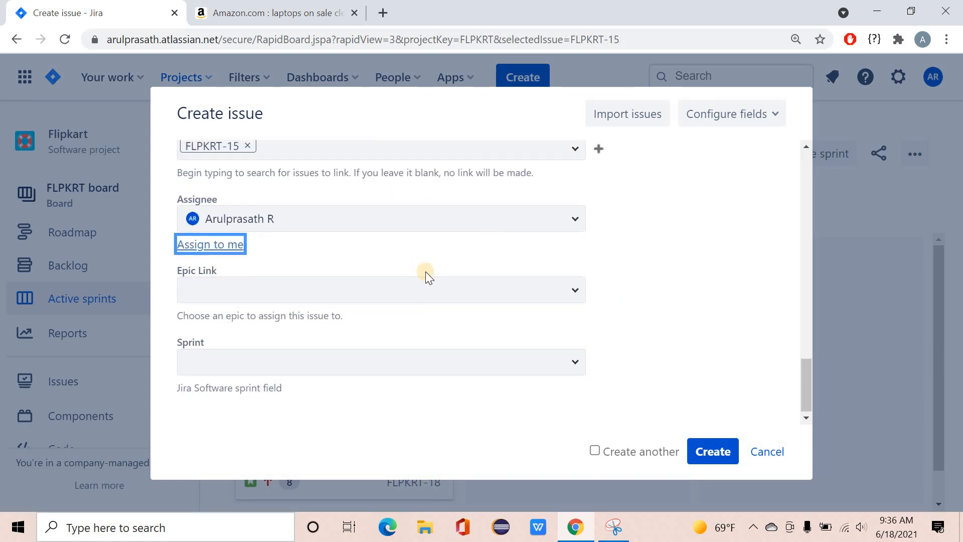
click(576, 296)
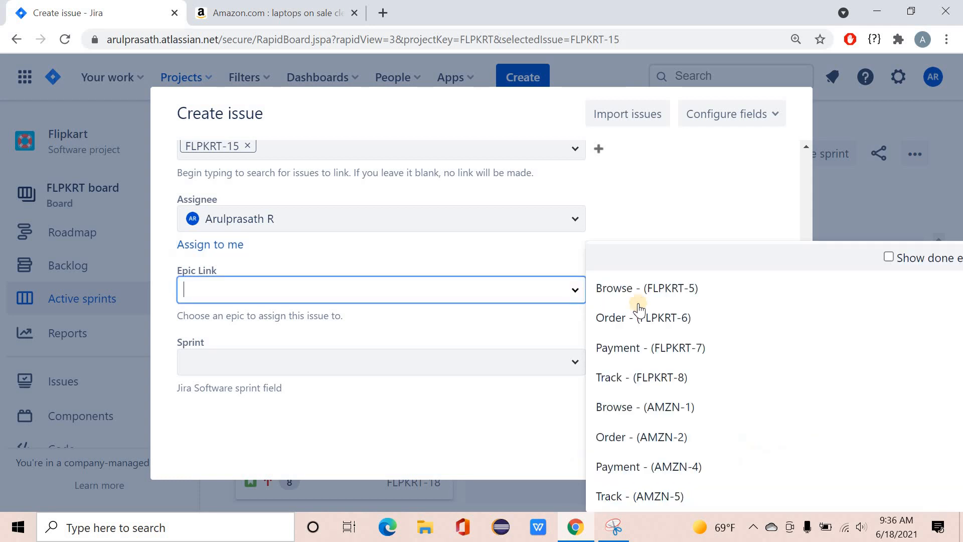
click(670, 294)
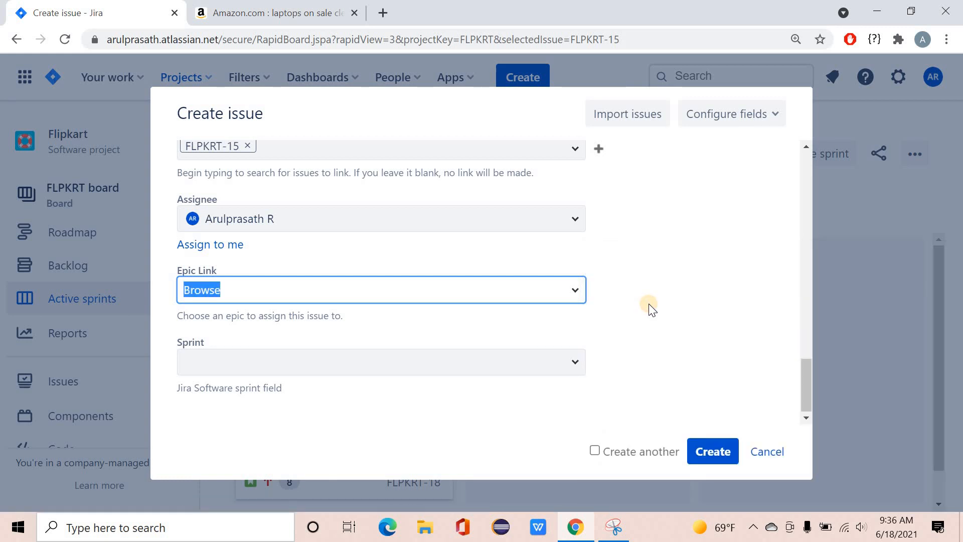
click(649, 305)
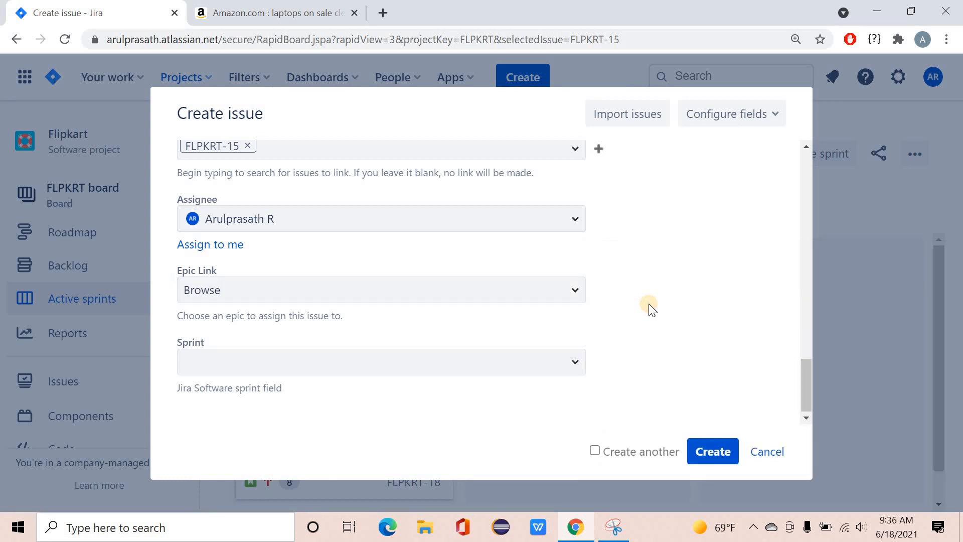
click(574, 362)
click(276, 436)
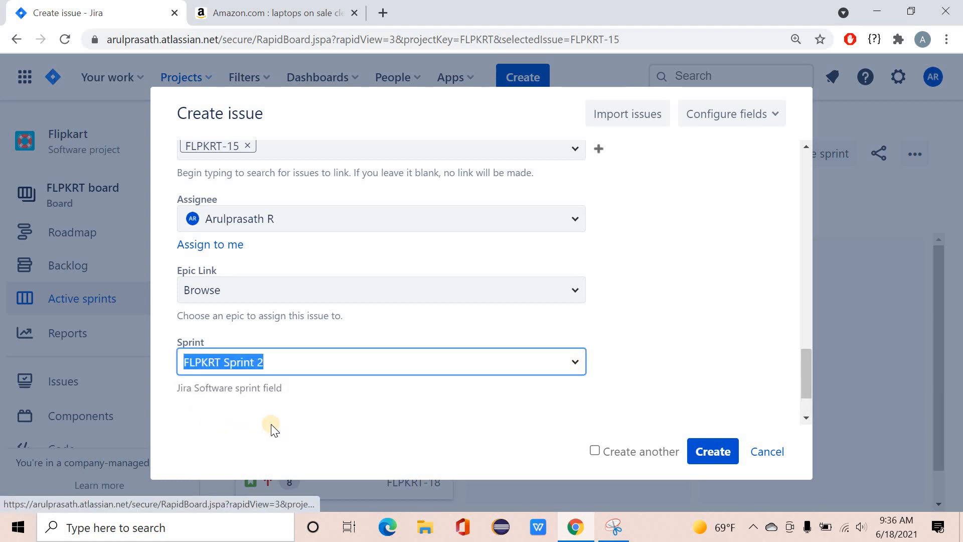
click(701, 362)
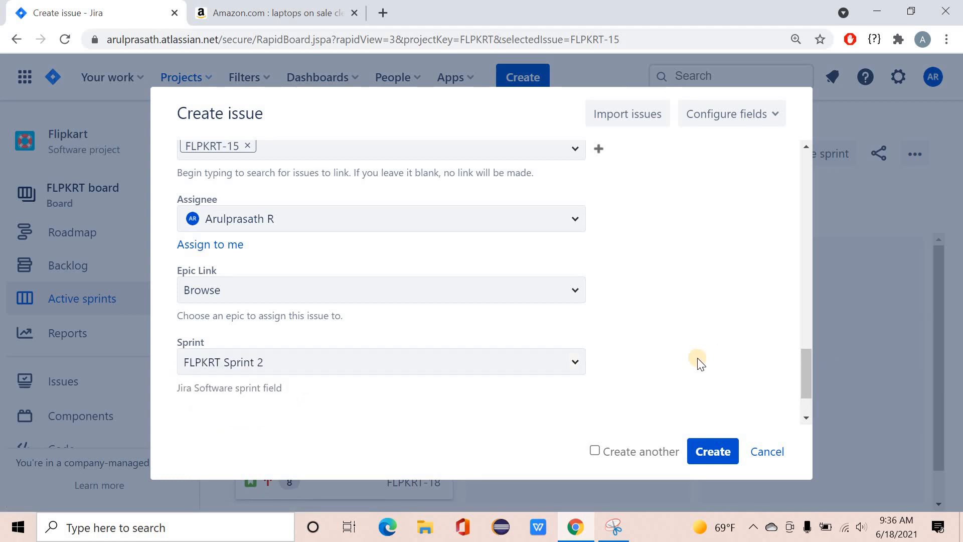
Look over the completed form and create the price filter bug
scroll(697, 362, up, 10)
scroll(699, 369, down, 10)
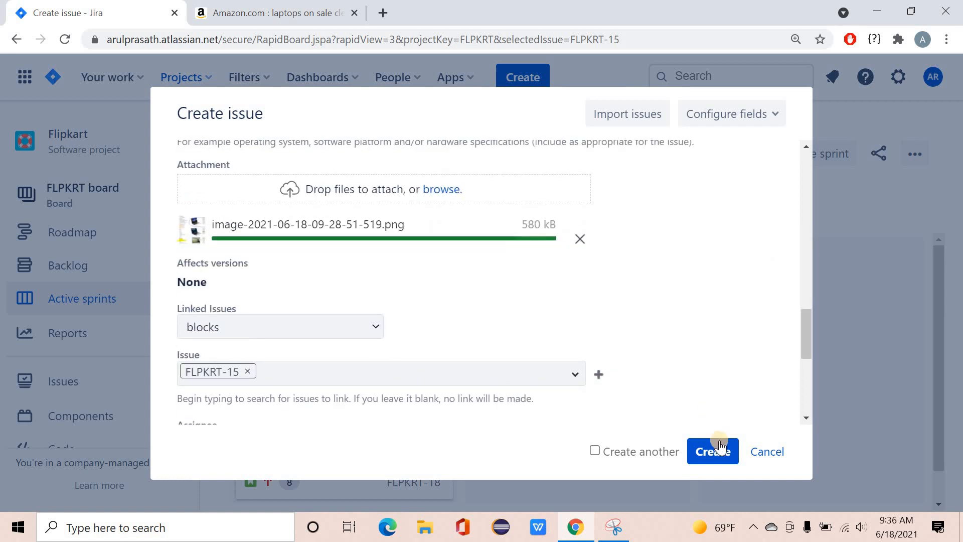
click(723, 452)
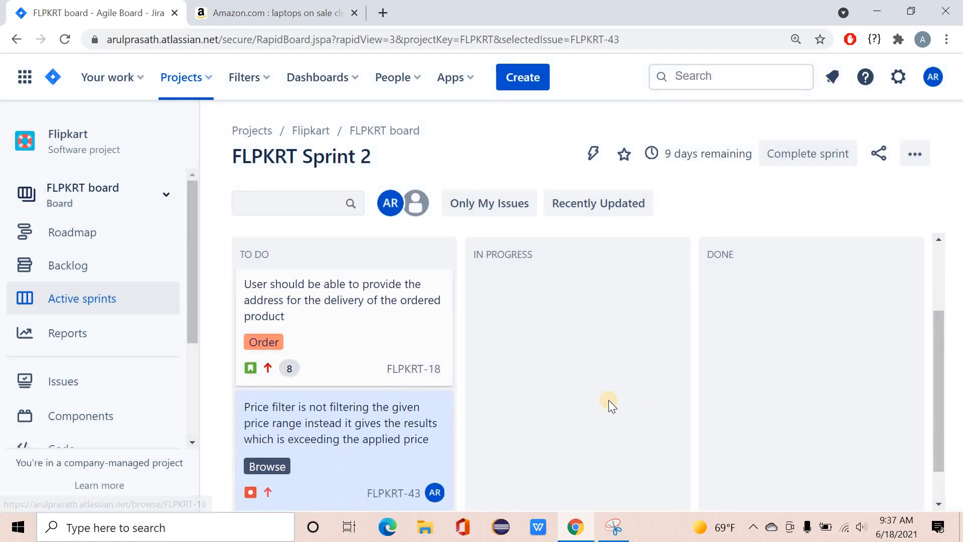
Open the new price filter bug from the sprint board's To Do column and review its description, environment and attachments
scroll(607, 401, down, 1)
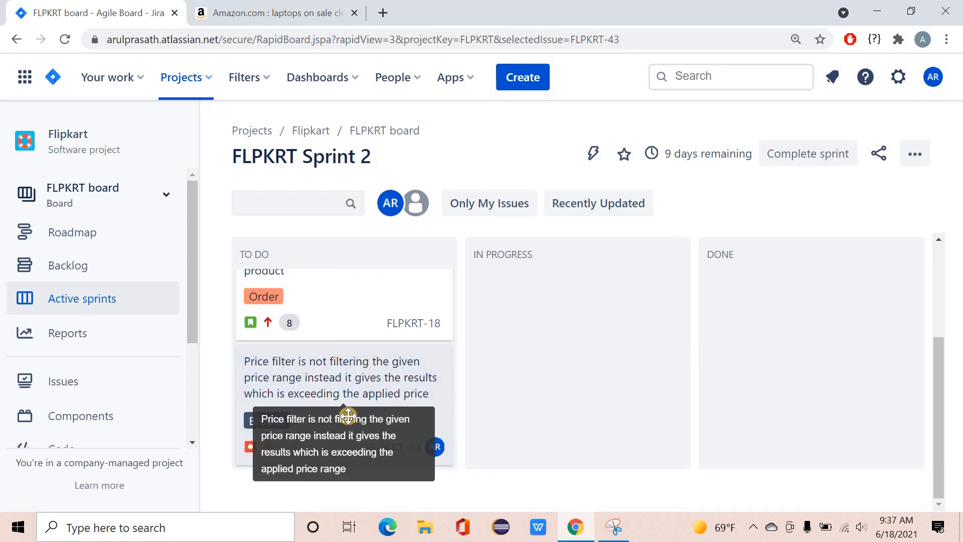
click(366, 388)
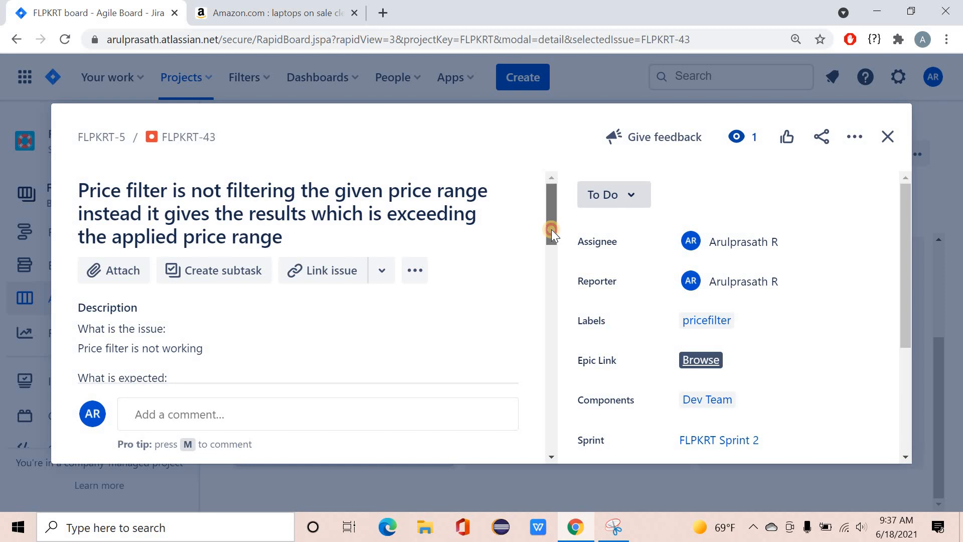
click(552, 245)
drag(552, 245, 716, 196)
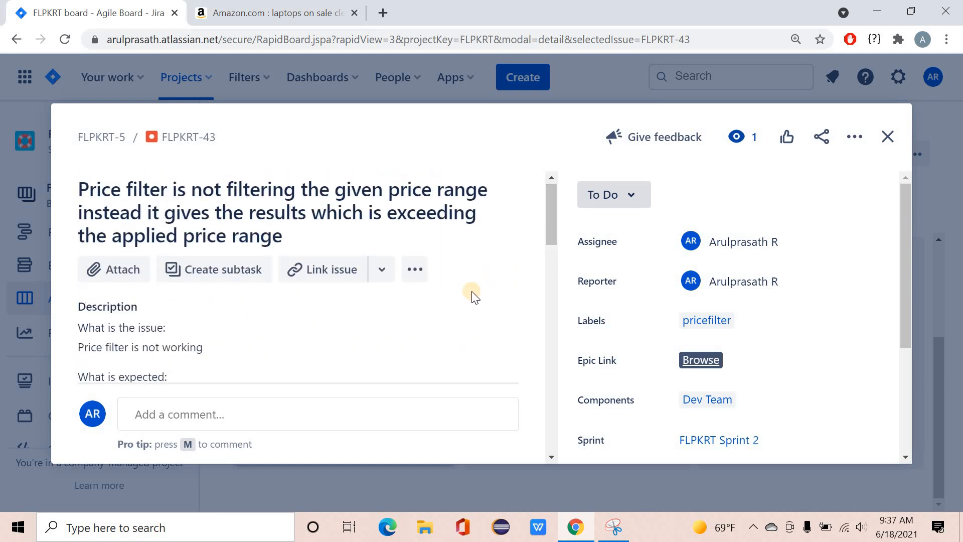
scroll(118, 296, down, 1)
scroll(136, 276, down, 9)
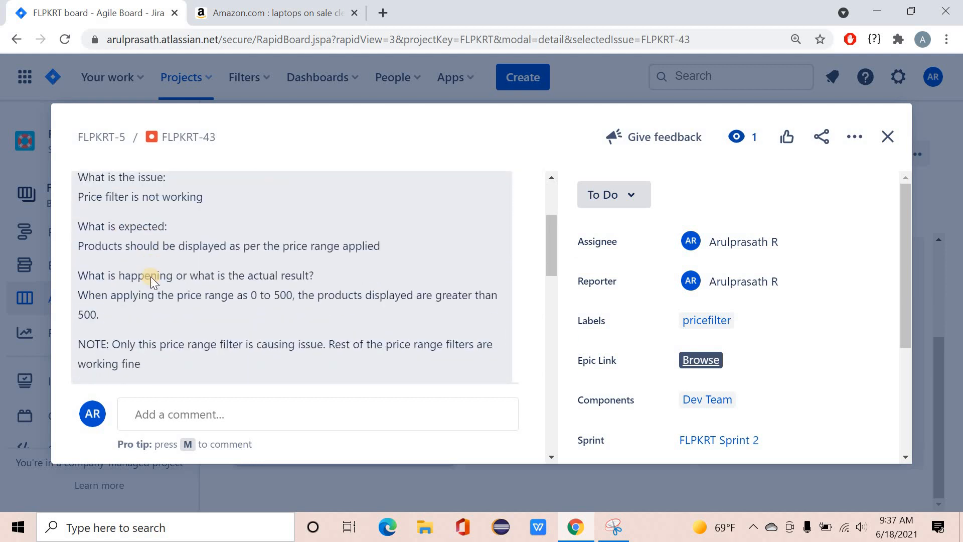
scroll(152, 281, down, 6)
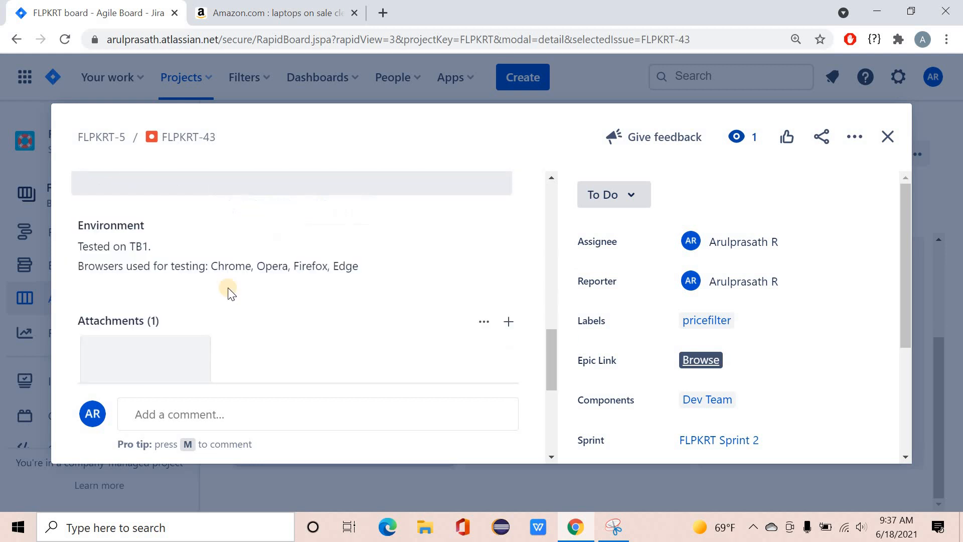
Review the price filter bug's linked issues and activity sections, and close the issue details
scroll(296, 296, down, 3)
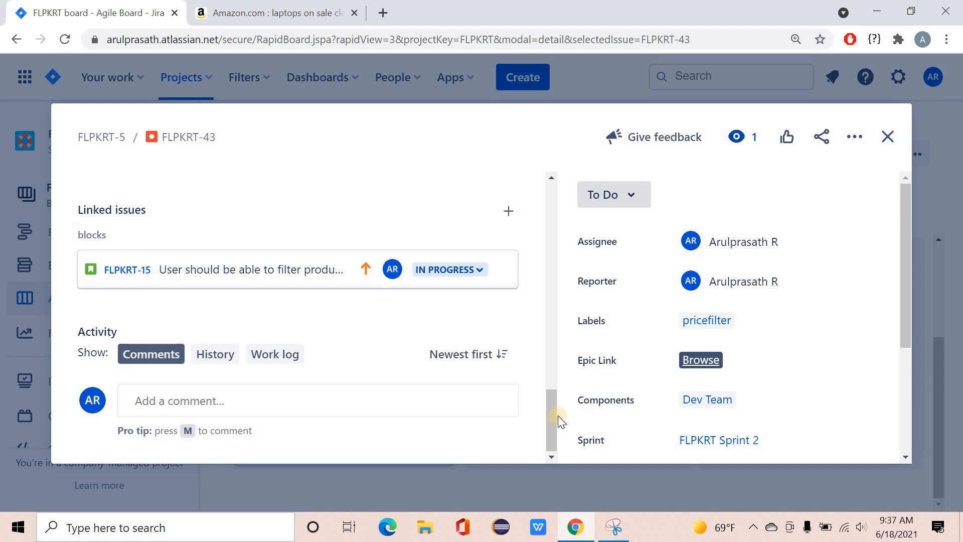
drag(547, 431, 541, 210)
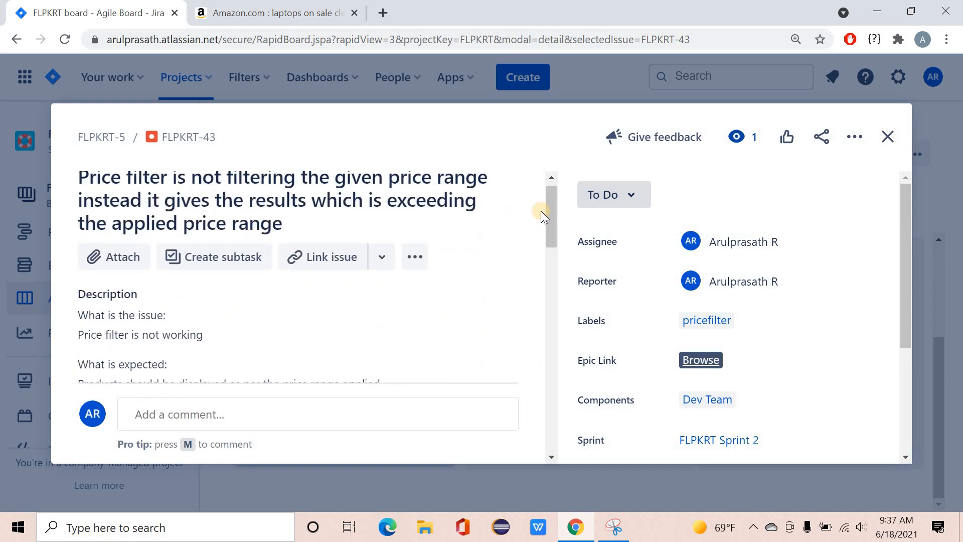
click(887, 138)
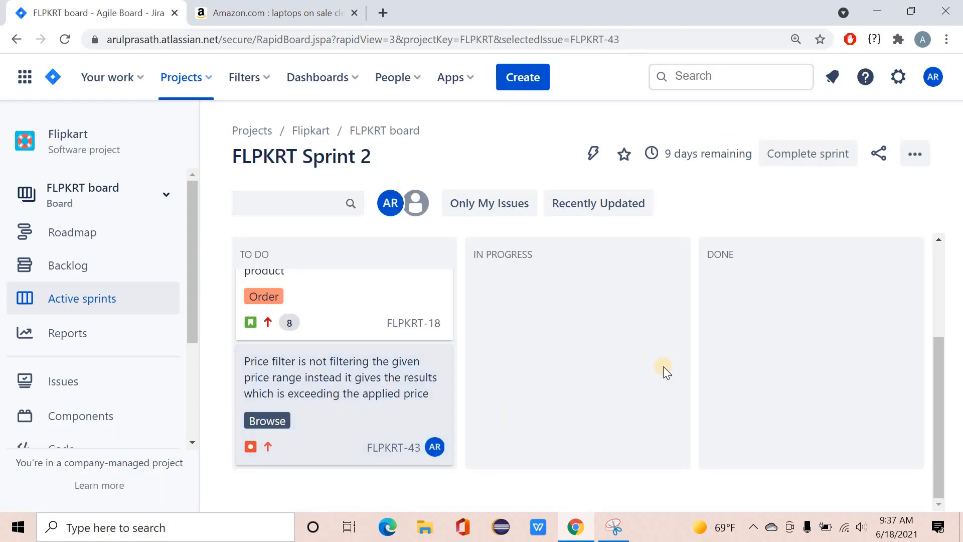
Move the price filter bug from the To Do column to In Progress on the FLPKRT Sprint 2 board
scroll(684, 389, up, 3)
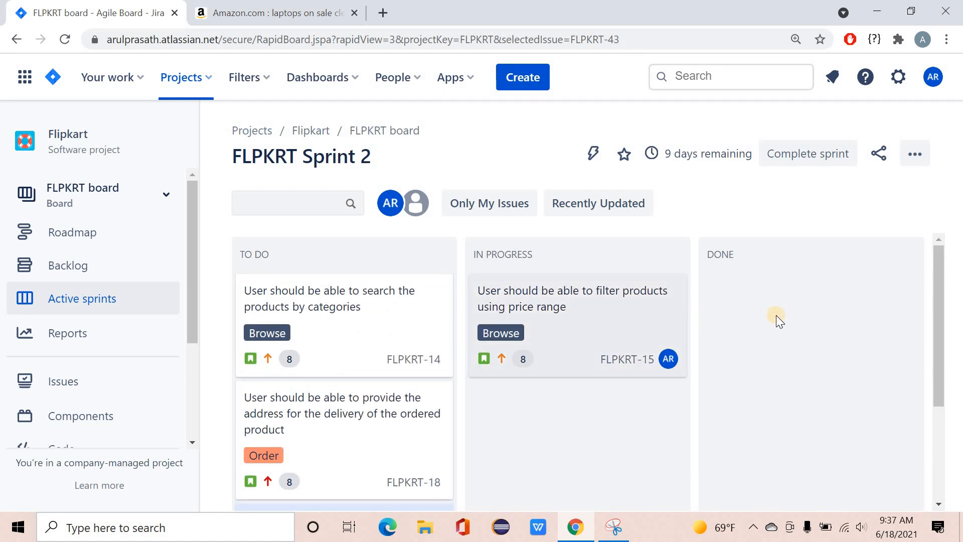
scroll(776, 319, down, 3)
scroll(772, 321, up, 3)
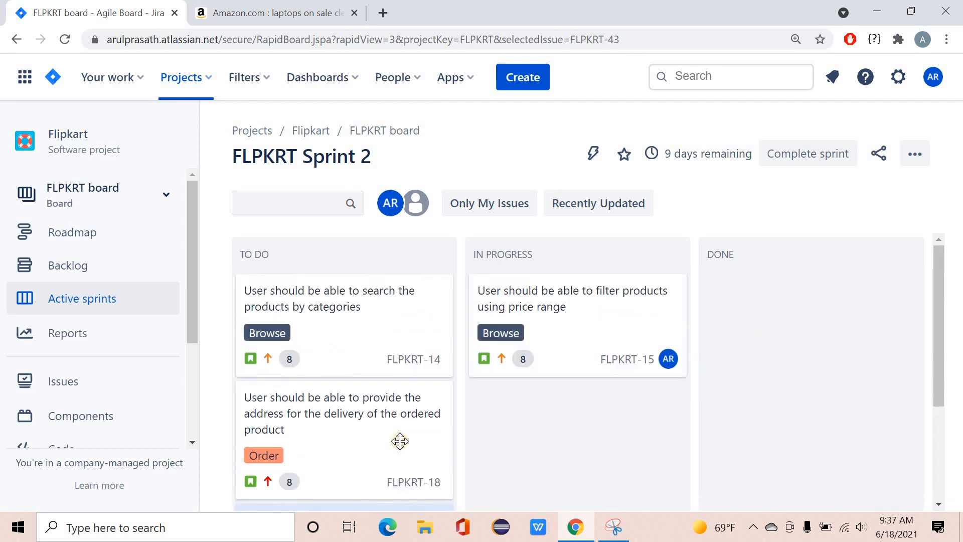
scroll(343, 429, down, 3)
drag(343, 429, 576, 423)
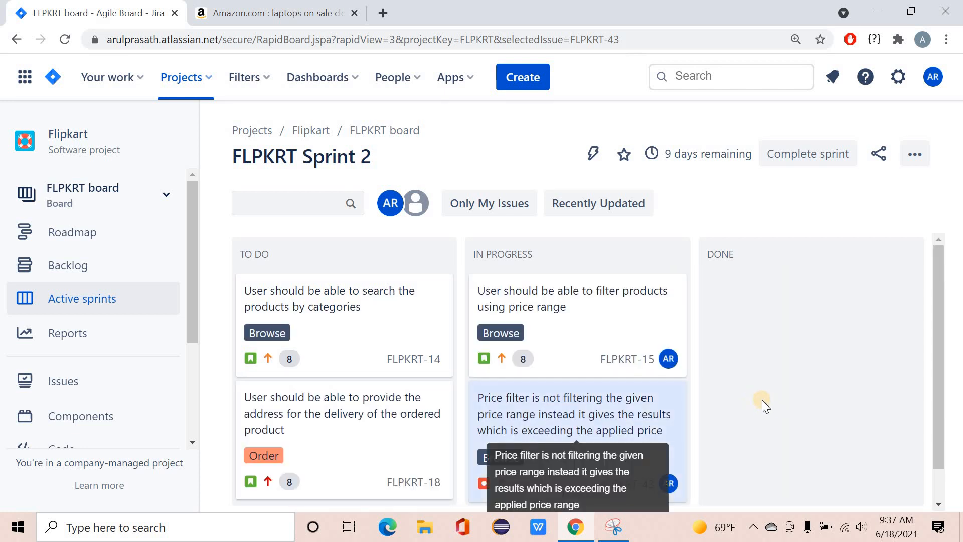
Open the price filter bug from the In Progress column and look at the statuses it can change to
scroll(762, 402, down, 1)
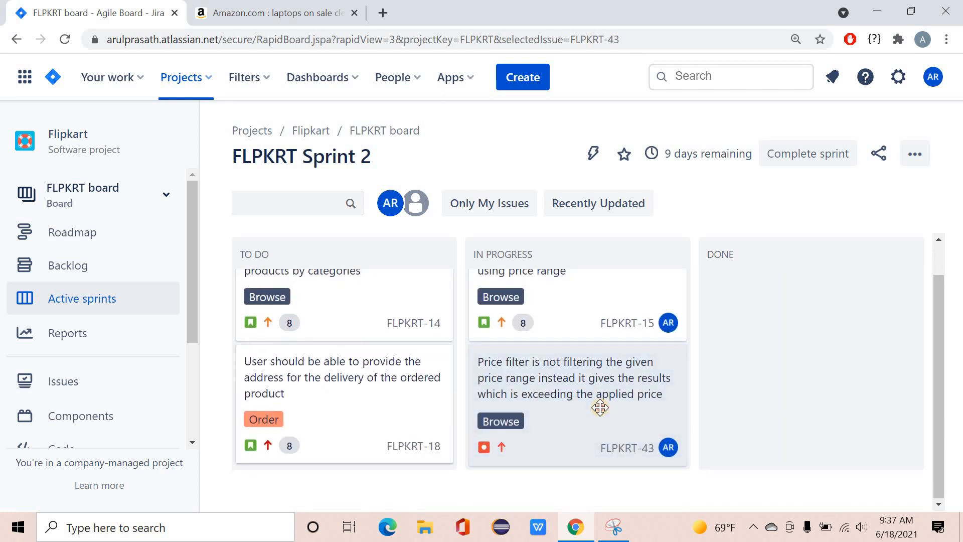
click(600, 407)
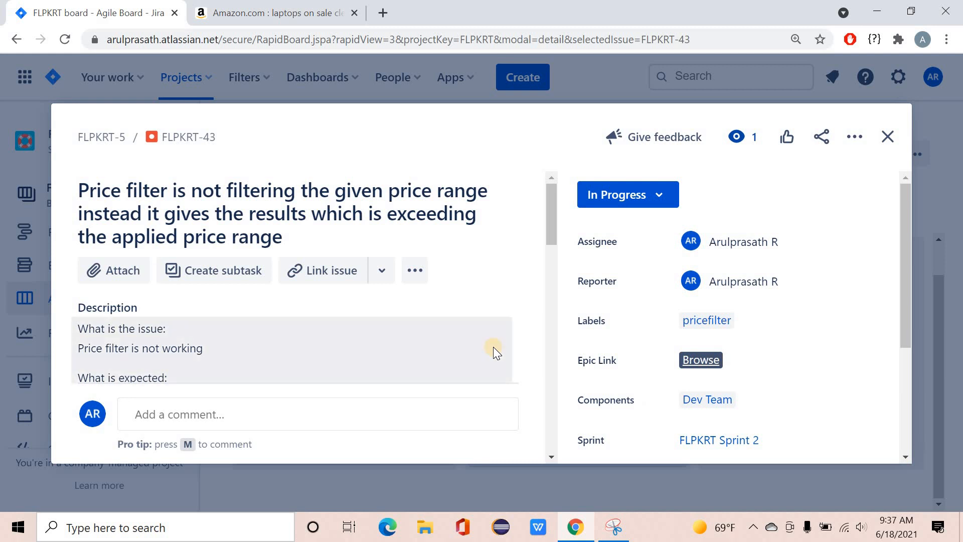
click(668, 200)
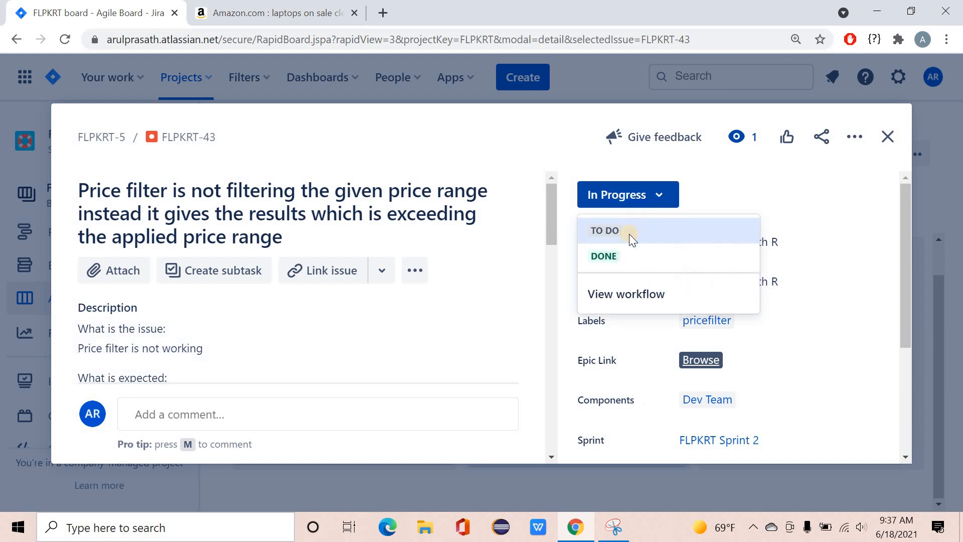
click(539, 255)
Write a comment on the bug: "This issue has now been fixed and tested against the given environment. Kindly retest the same!"
drag(552, 233, 543, 444)
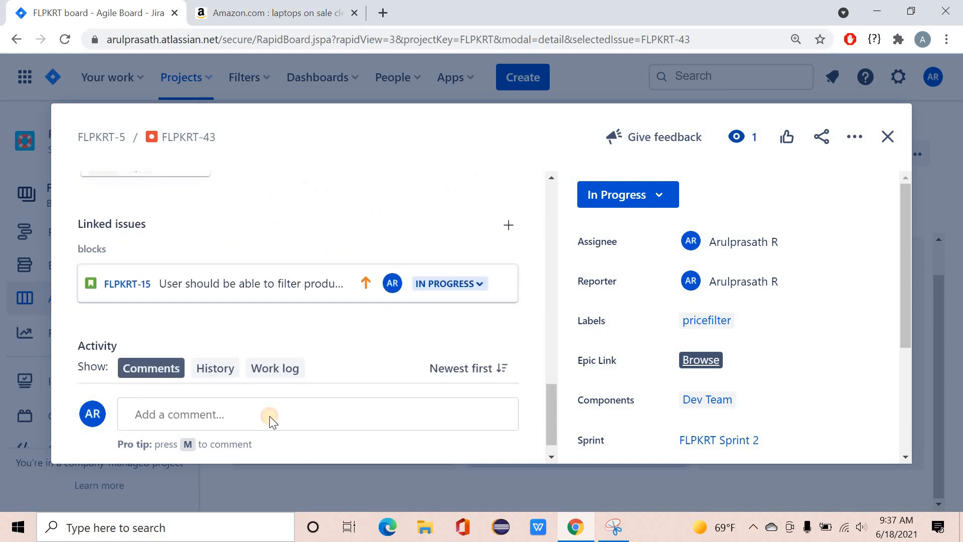
click(269, 417)
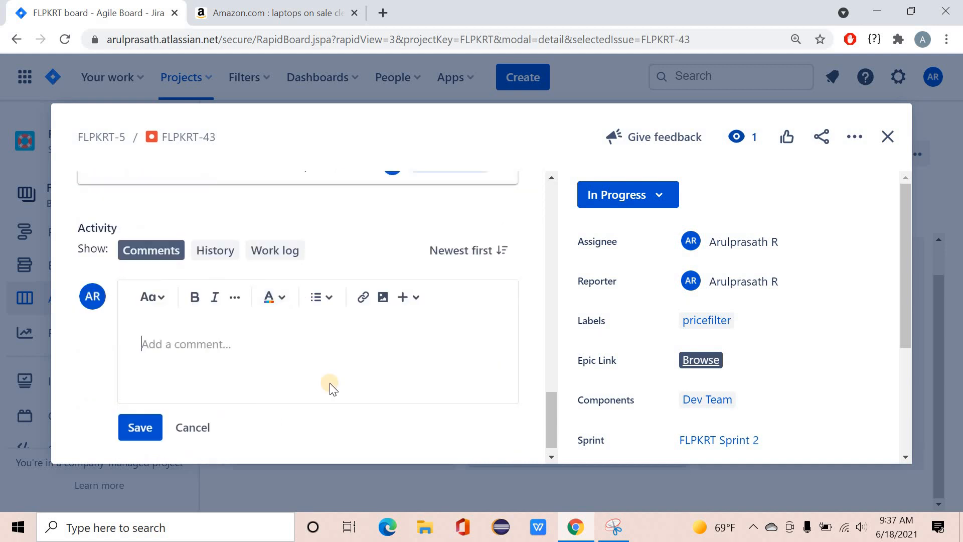
text(This isse)
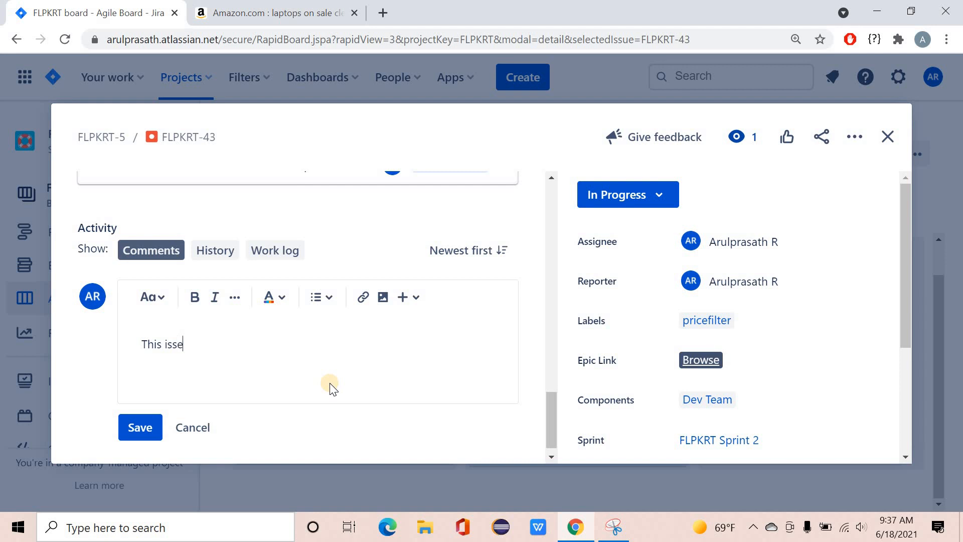
key(BackSpace)
text(ue has now been fox)
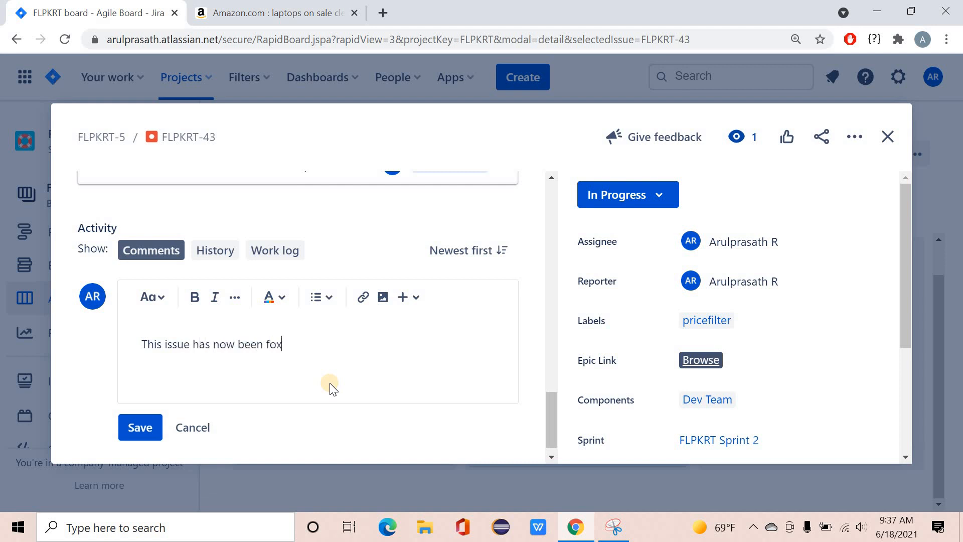
text(ed an)
key(BackSpace)
key(BackSpace)
key(BackSpace)
key(BackSpace)
key(BackSpace)
key(BackSpace)
key(BackSpace)
text(ixed and tested)
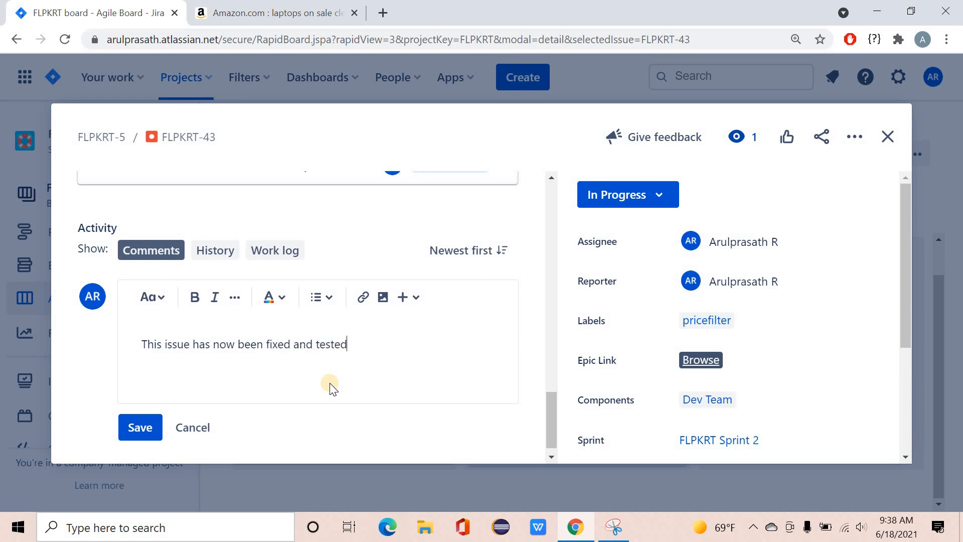
text( against the )
text(gfi)
key(BackSpace)
key(BackSpace)
text(icv)
key(BackSpace)
key(BackSpace)
text(ven)
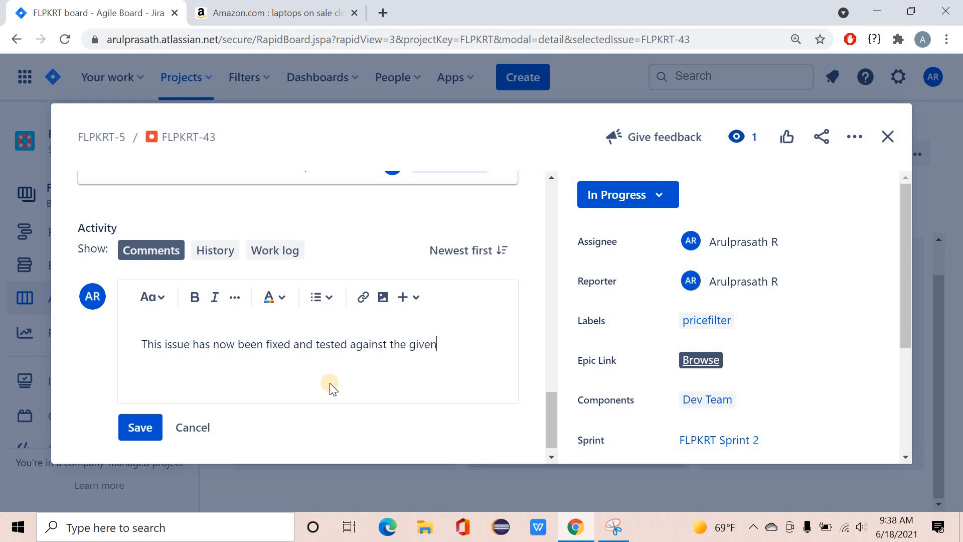
text( environment. Kindly retest th)
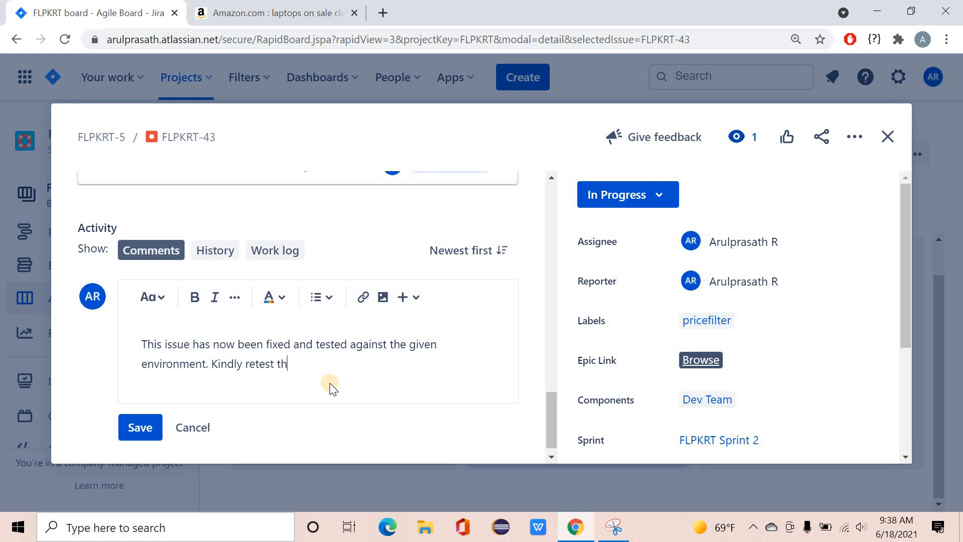
text(e same!)
Mention your own user account at the start of the comment and save it
click(142, 345)
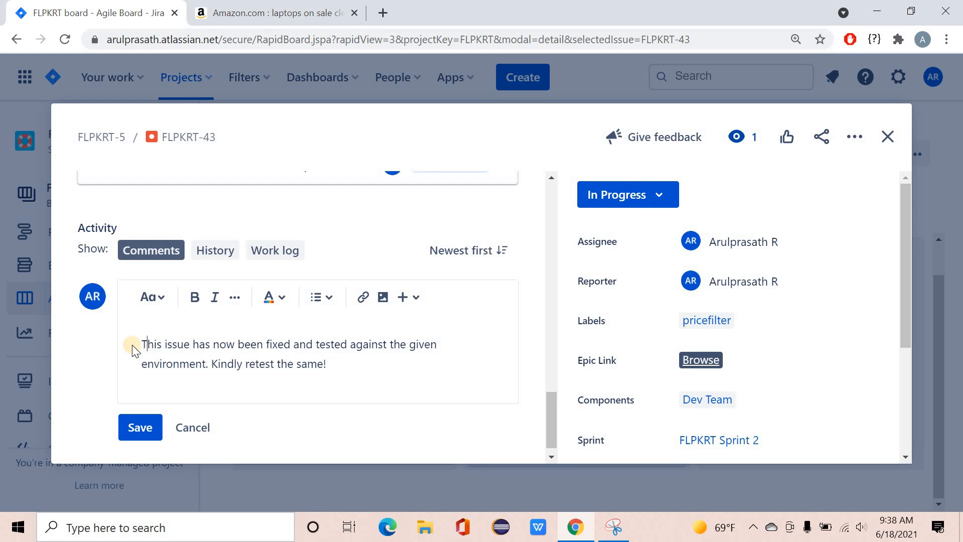
text(@)
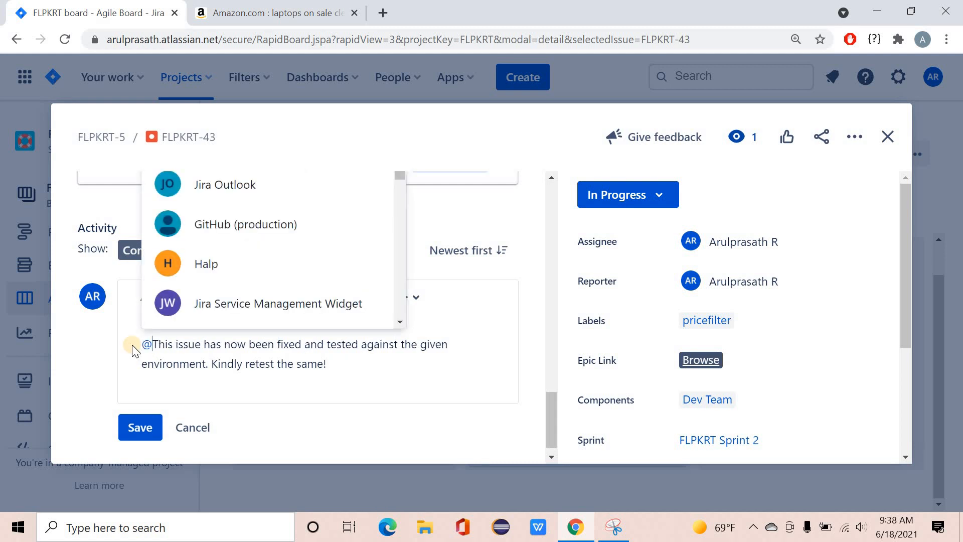
text(ar)
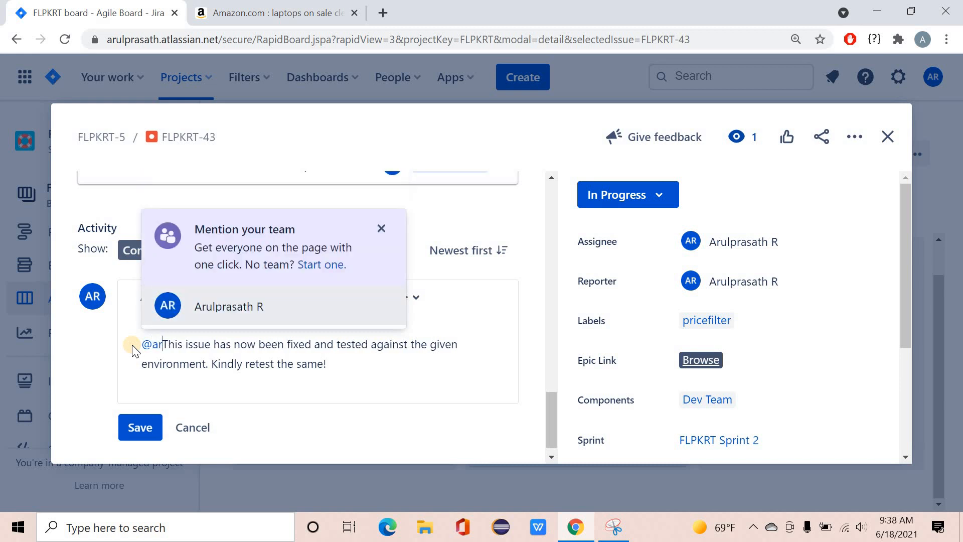
key(Return)
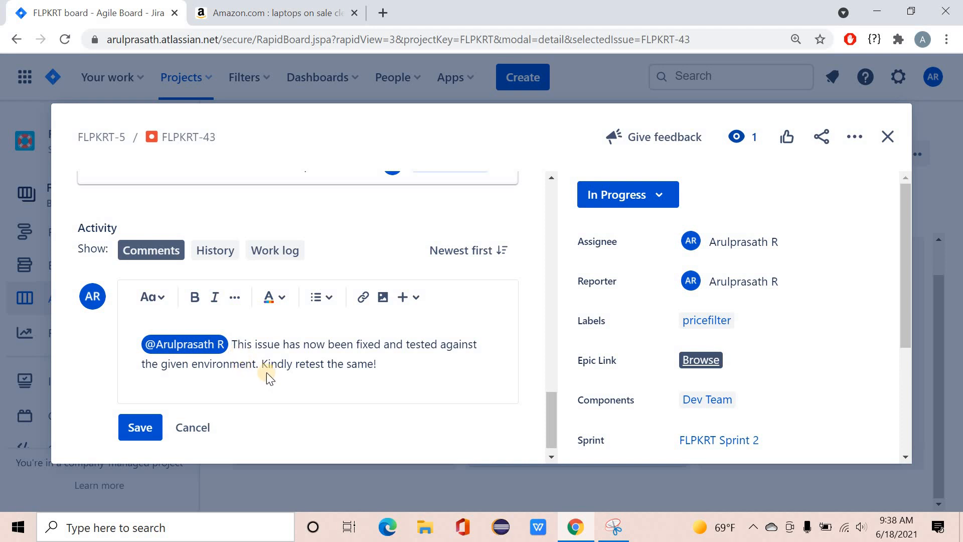
click(145, 424)
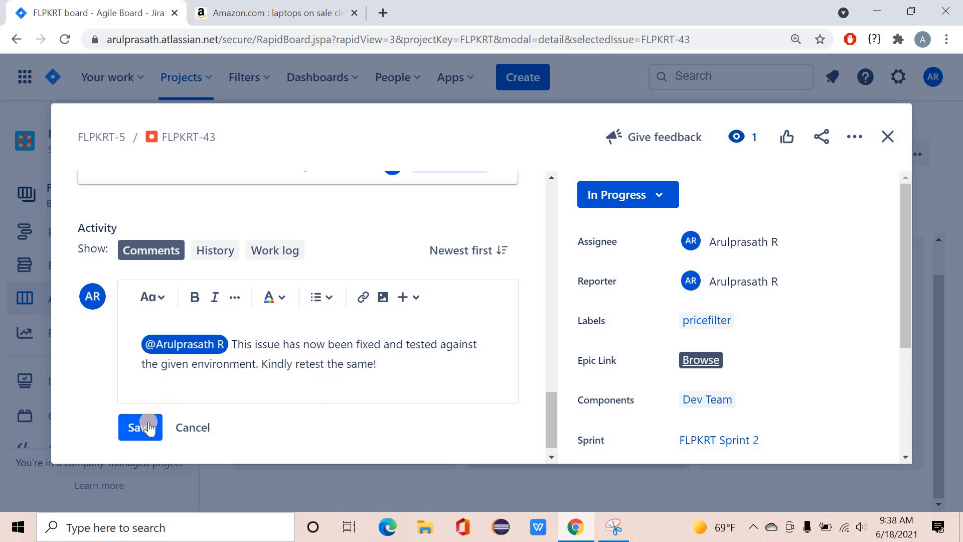
click(149, 426)
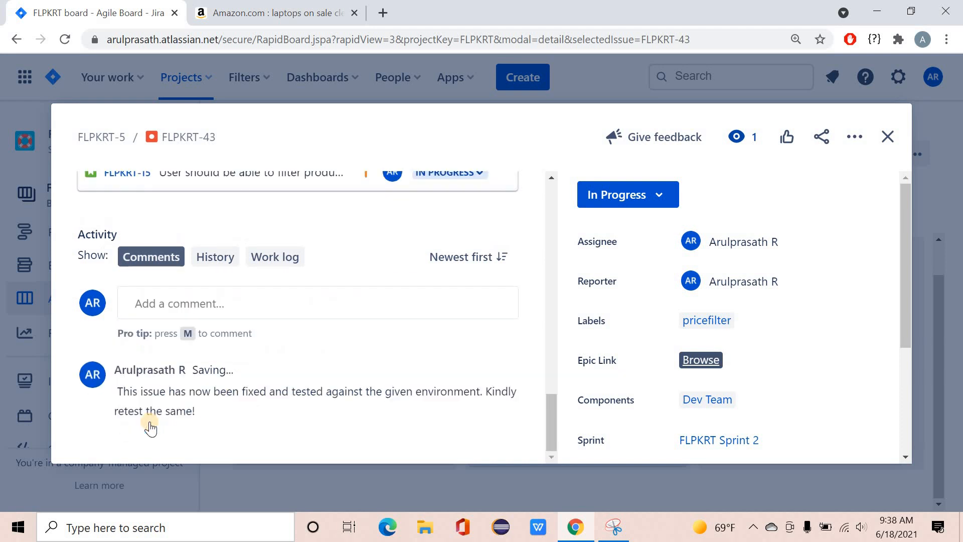
scroll(432, 406, down, 2)
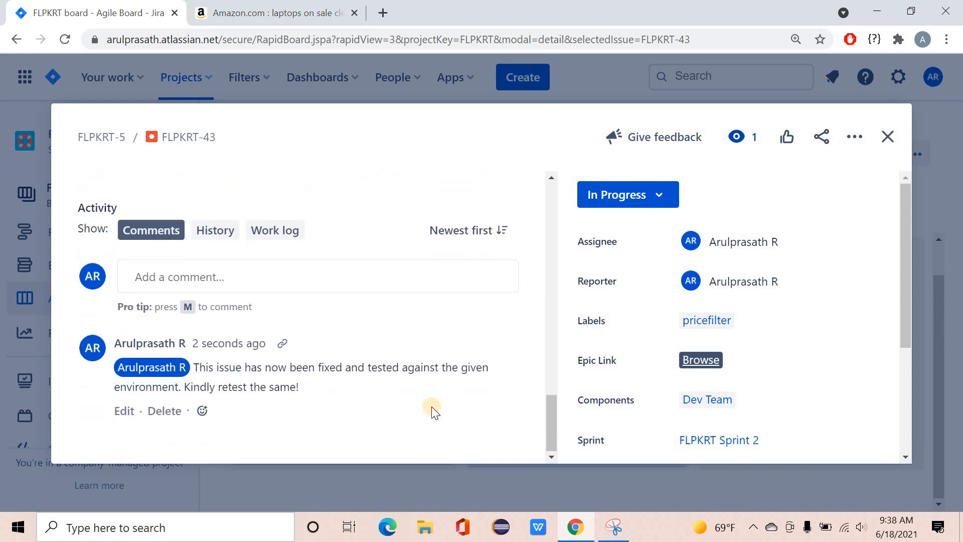
Set the price filter bug's status to Done and return to the sprint board
click(649, 207)
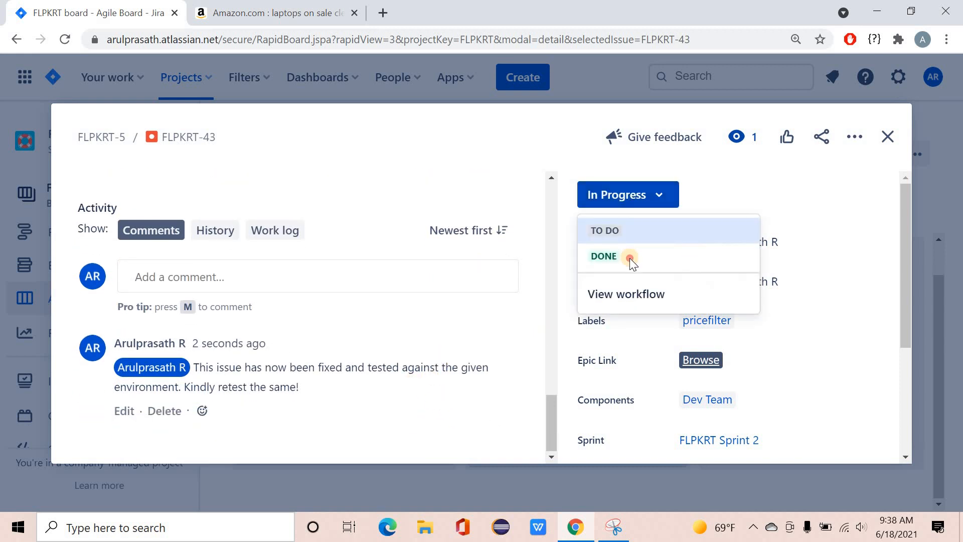
click(659, 259)
click(887, 137)
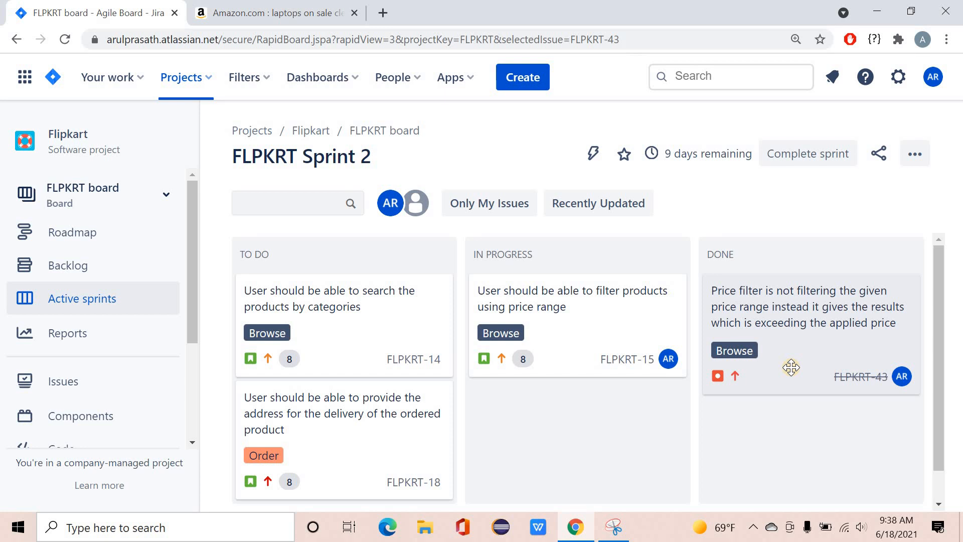
Open the price filter bug from the Done column, review its description, attachment and linked issue, and close it
click(796, 314)
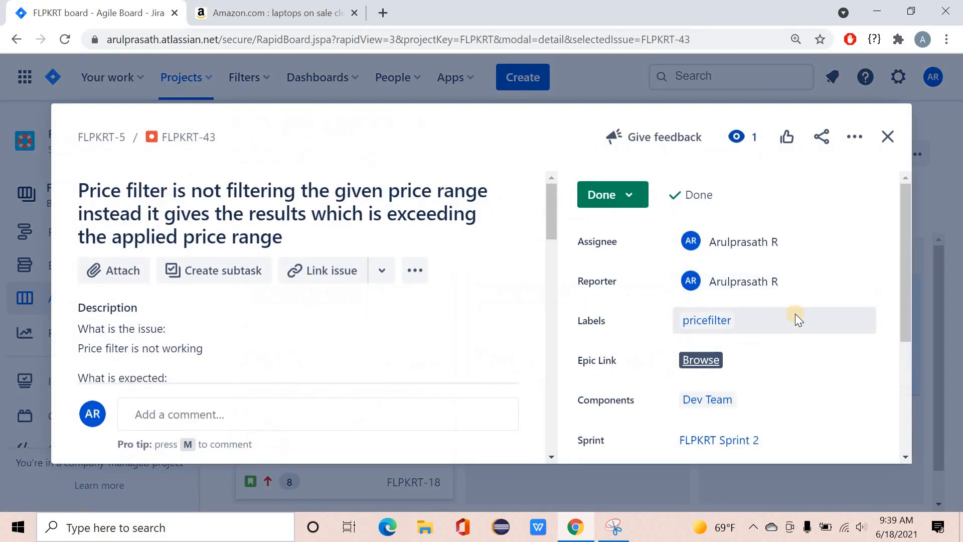
scroll(498, 273, down, 5)
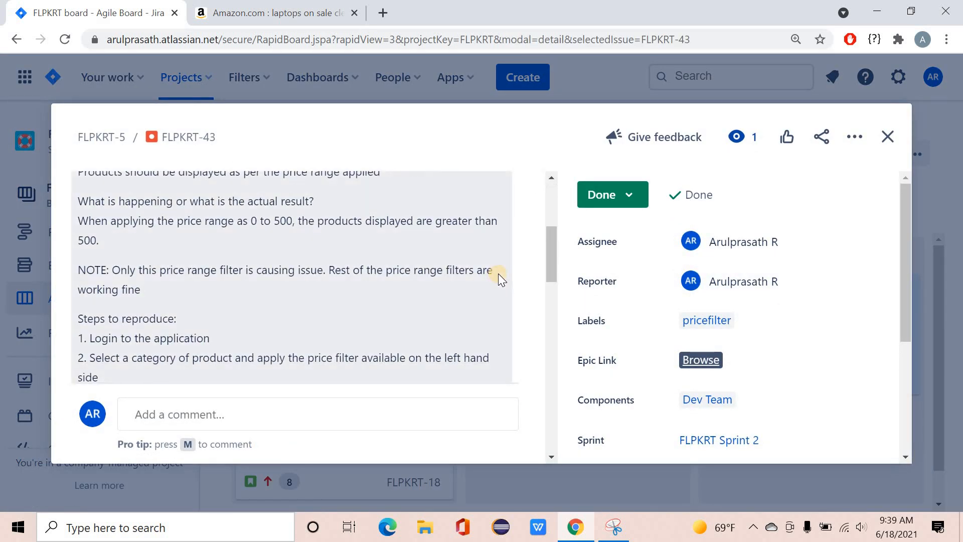
scroll(498, 273, down, 5)
scroll(499, 273, down, 5)
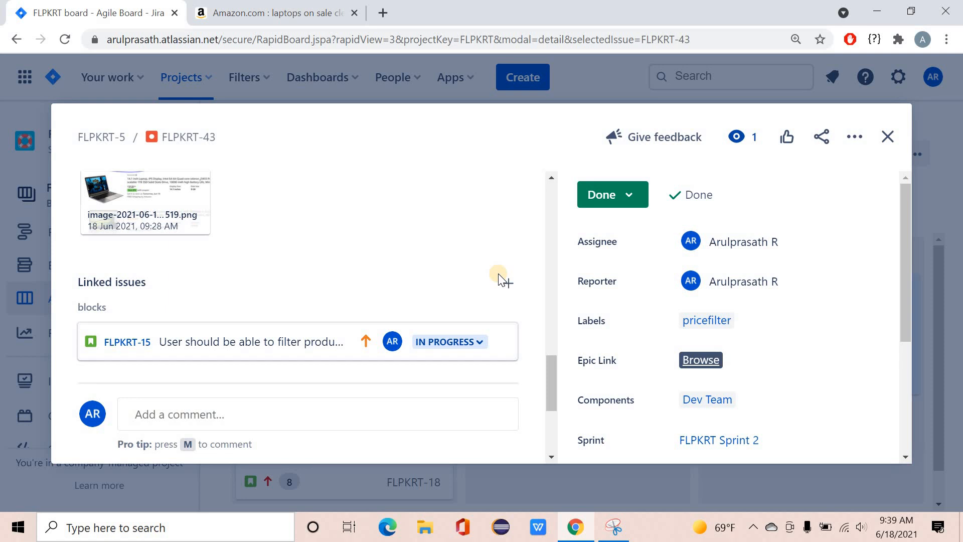
scroll(498, 273, up, 8)
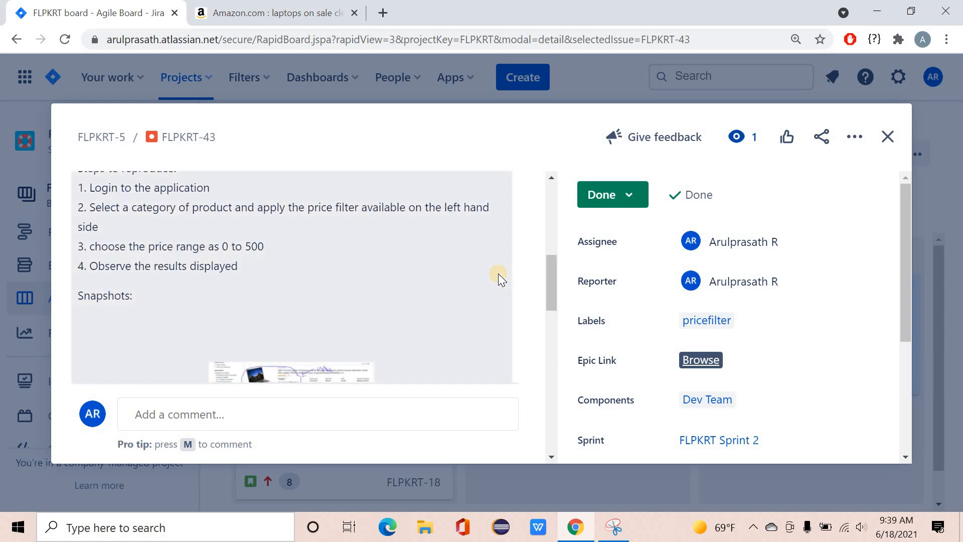
scroll(498, 273, up, 6)
click(888, 137)
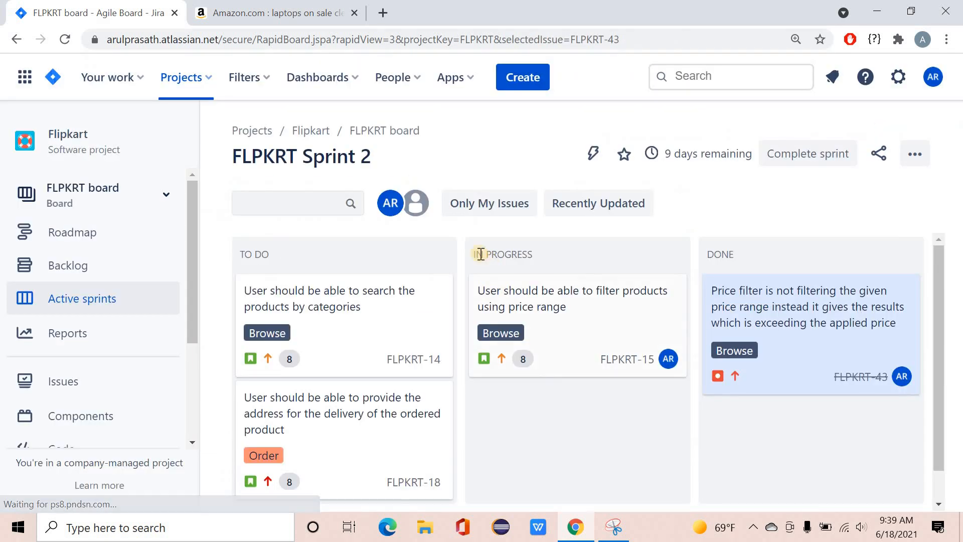